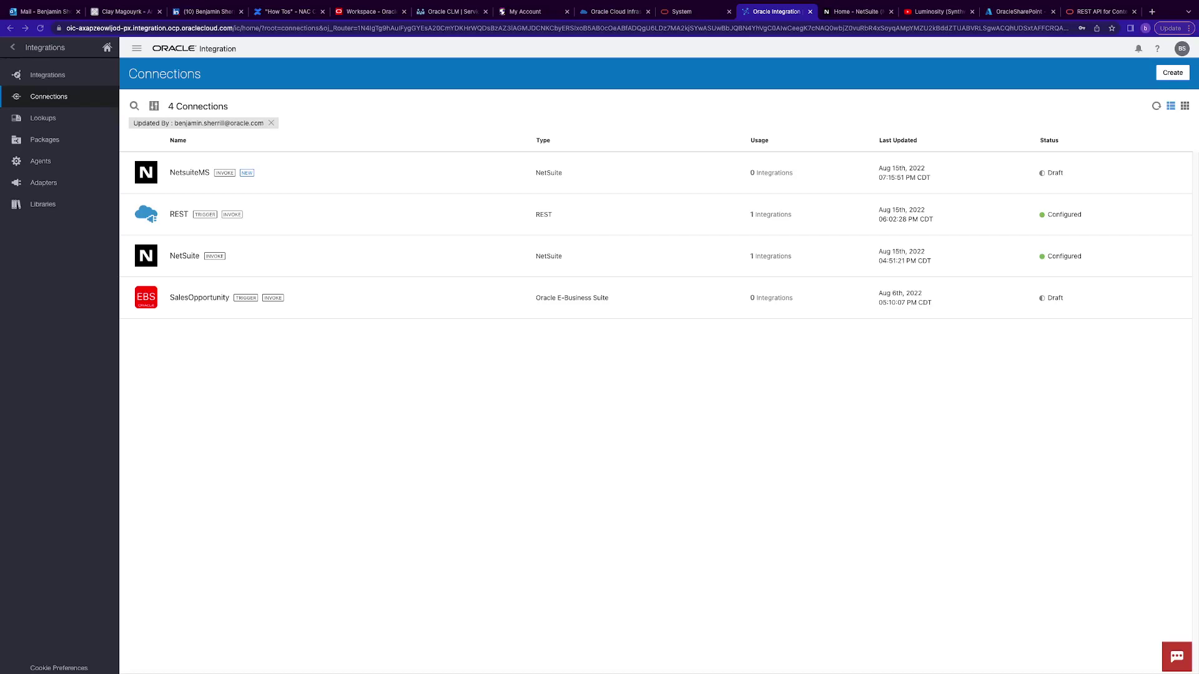
Switch to NetSuite and open the SuiteCloud section of the company's Enable Features page
{"action": "left_click", "coordinate": [860, 11]}
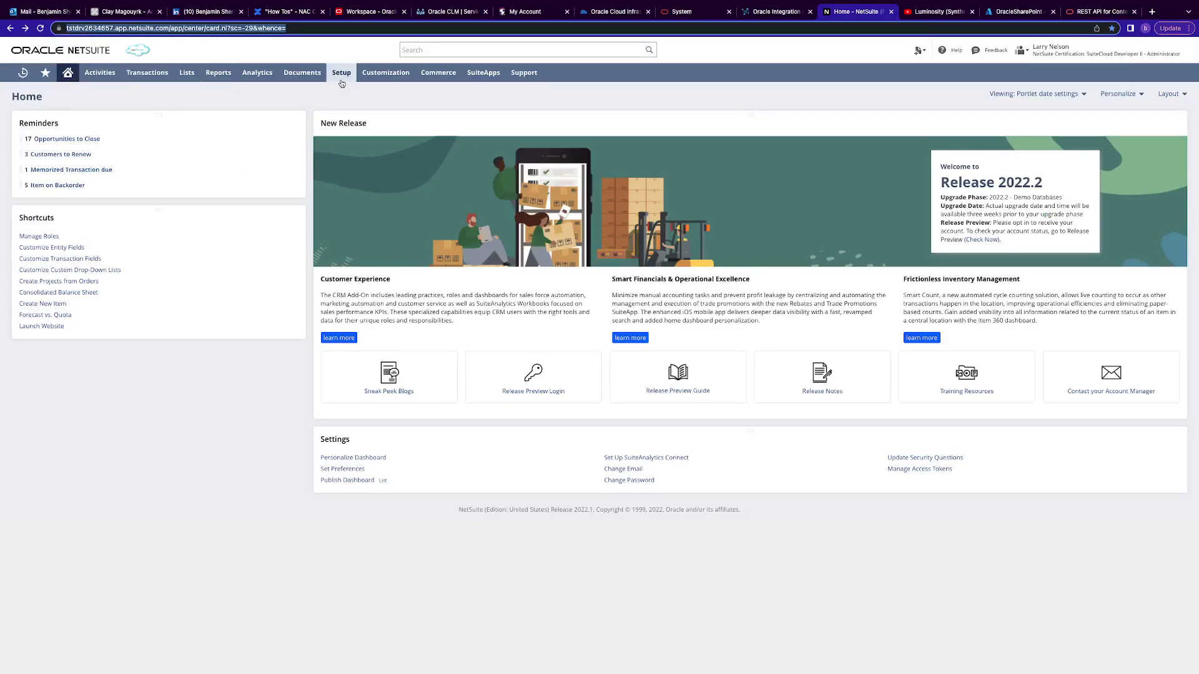
{"action": "mouse_move", "coordinate": [342, 72]}
{"action": "mouse_move", "coordinate": [357, 117]}
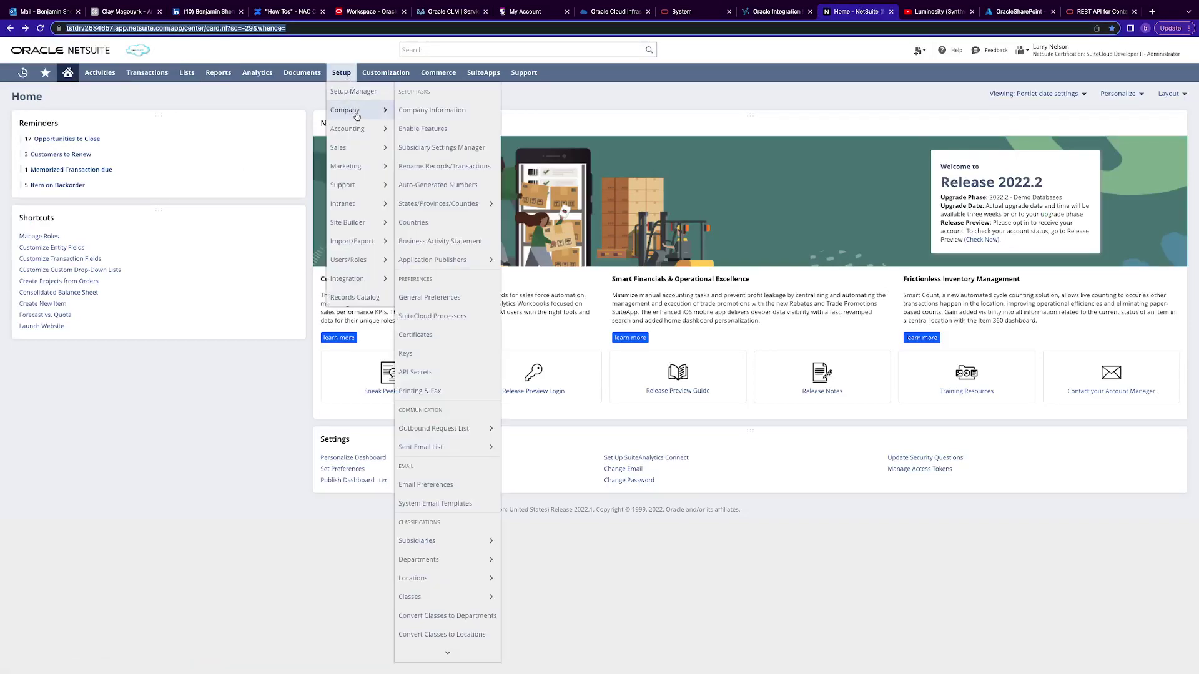
{"action": "left_click", "coordinate": [435, 129]}
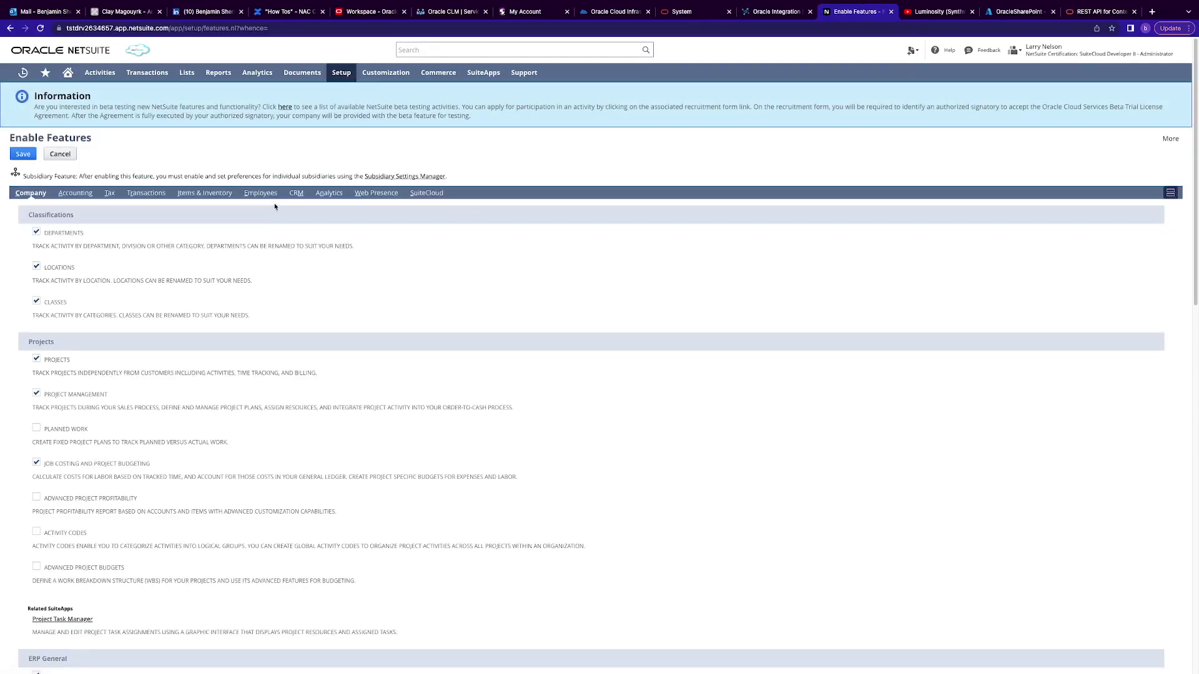
{"action": "left_click", "coordinate": [426, 193]}
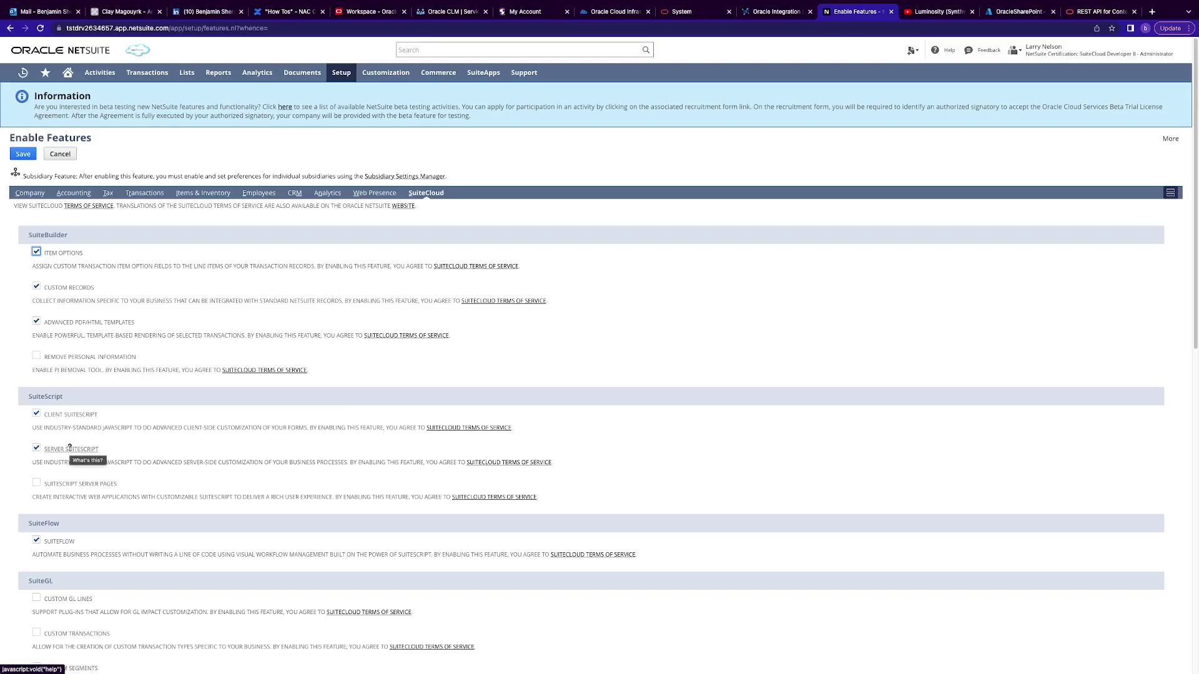
Check the SuiteScript, SOAP and REST Web Services and Token-Based Authentication features, and save the feature settings
{"action": "scroll", "coordinate": [70, 450], "scroll_direction": "down", "scroll_amount": 5}
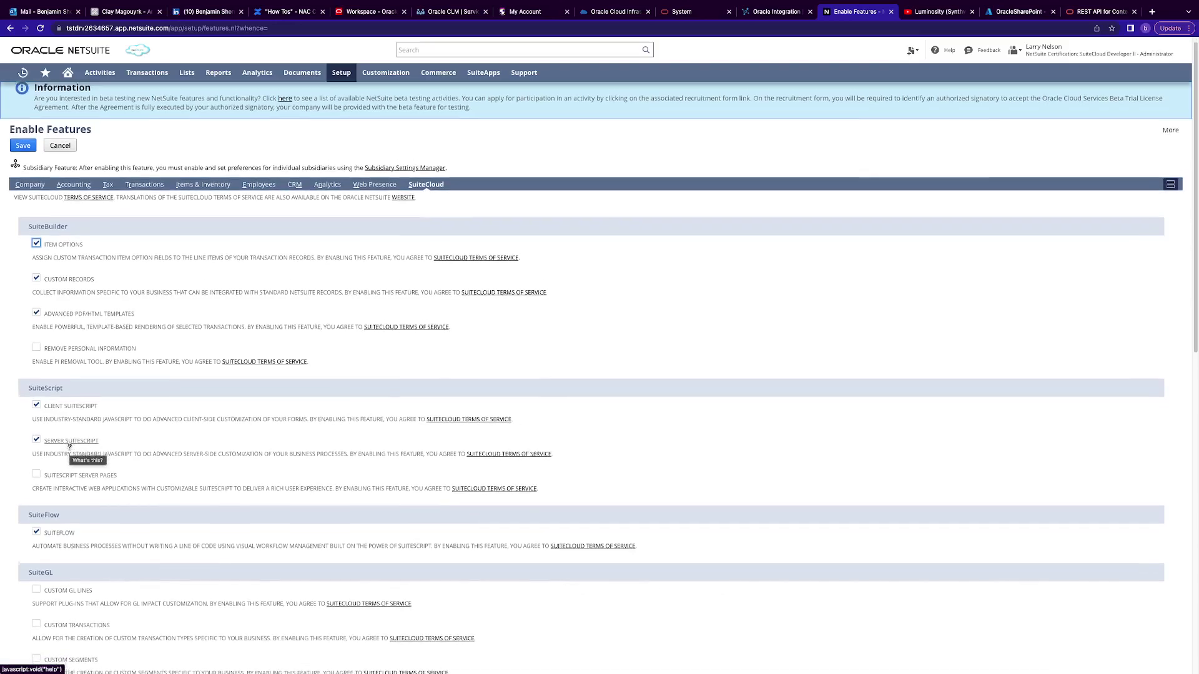
{"action": "scroll", "coordinate": [92, 530], "scroll_direction": "down", "scroll_amount": 2}
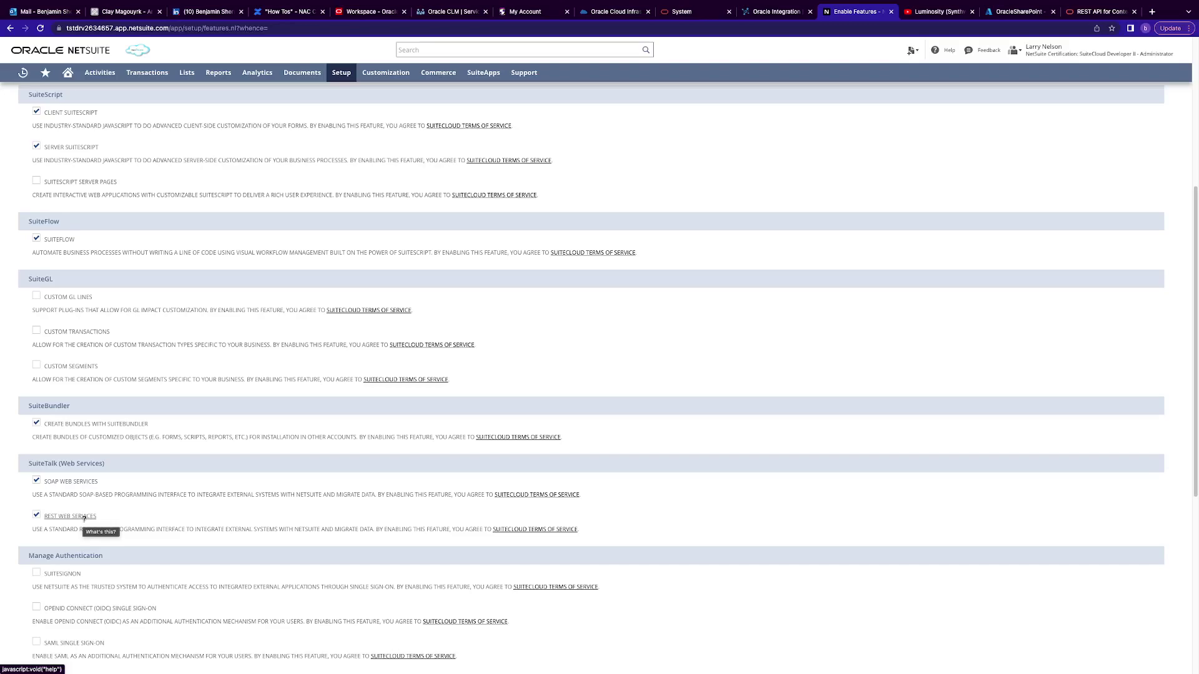
{"action": "scroll", "coordinate": [84, 519], "scroll_direction": "down", "scroll_amount": 3}
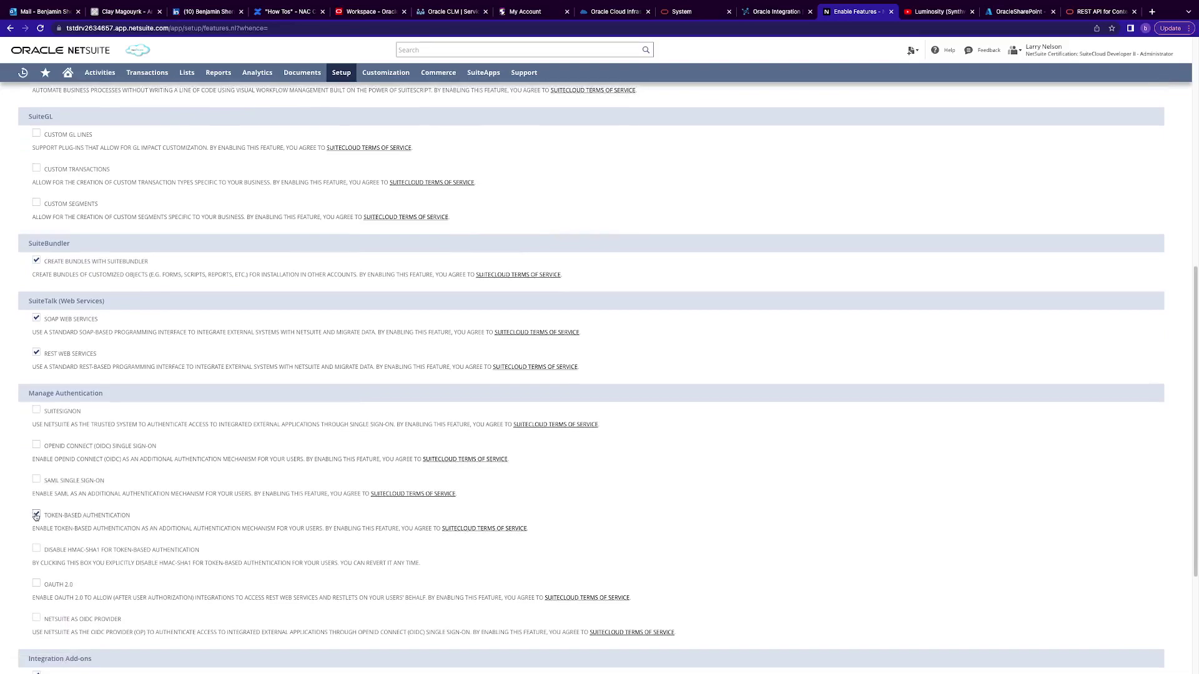
{"action": "scroll", "coordinate": [38, 518], "scroll_direction": "down", "scroll_amount": 4}
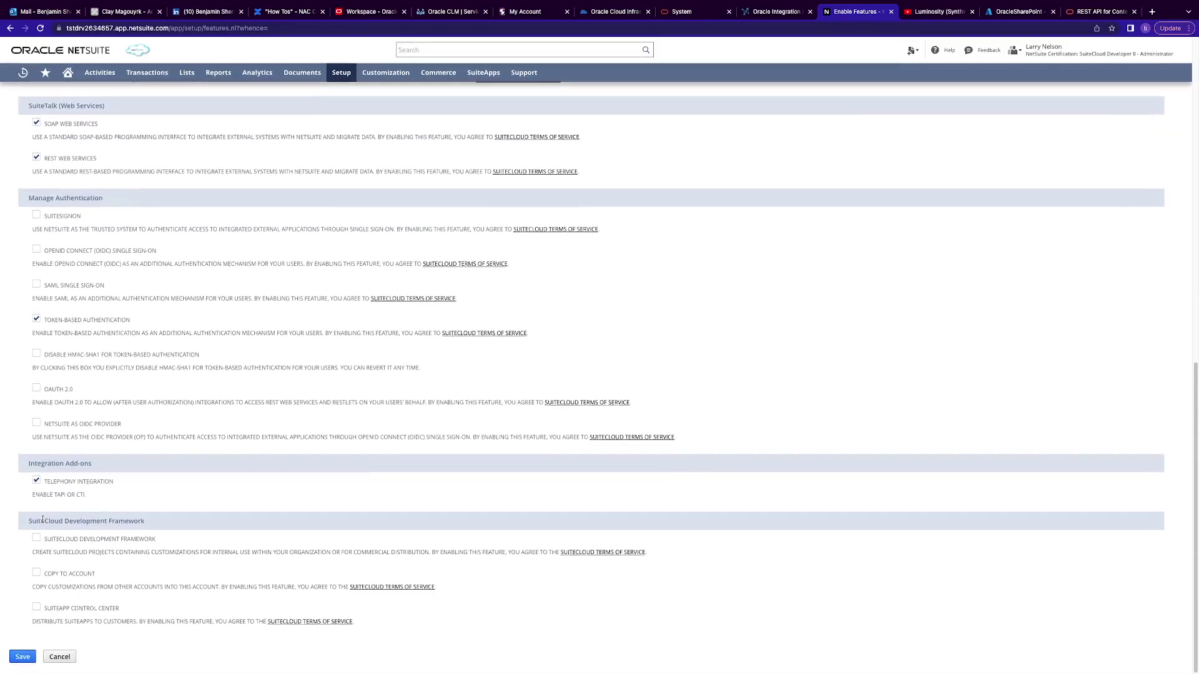
{"action": "left_click", "coordinate": [23, 657]}
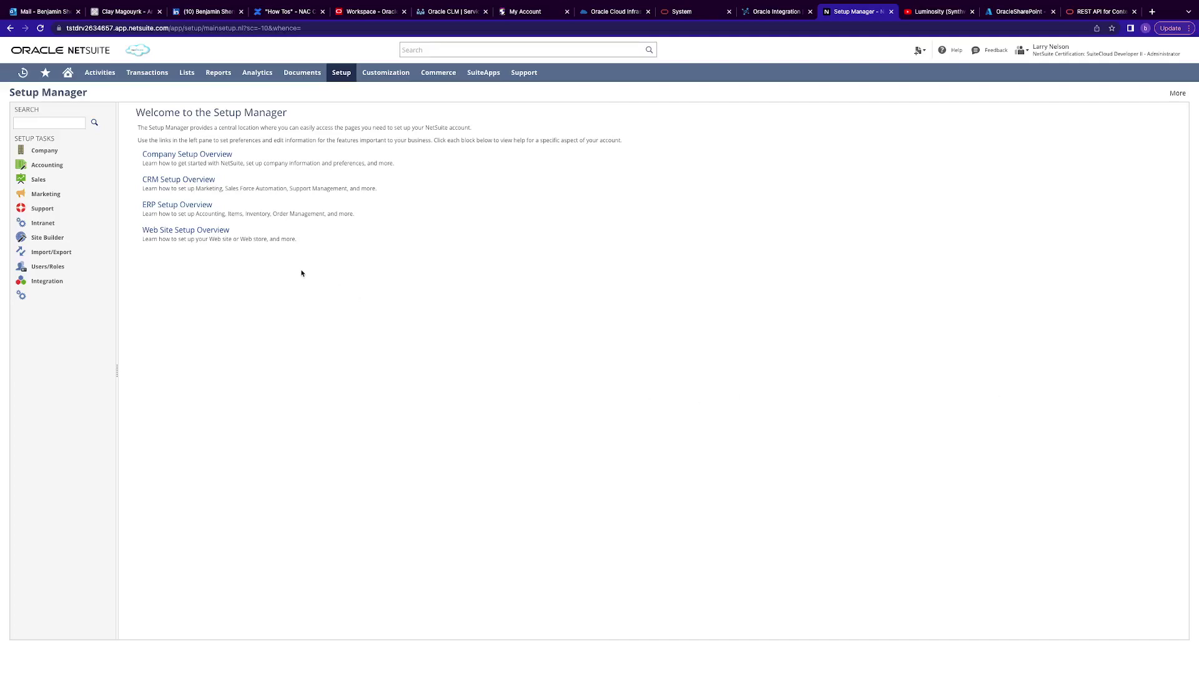
Return to the NetSuite home page and check the release version in the footer
{"action": "left_click", "coordinate": [68, 72]}
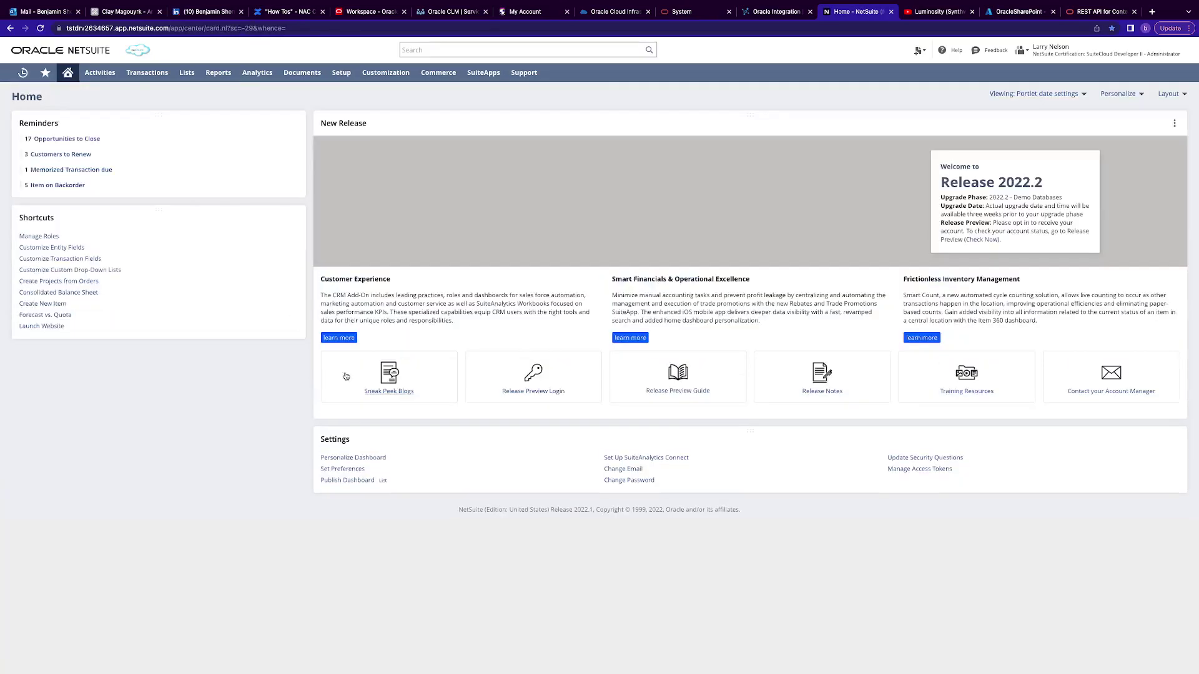
{"action": "left_click_drag", "start_coordinate": [594, 510], "coordinate": [575, 510]}
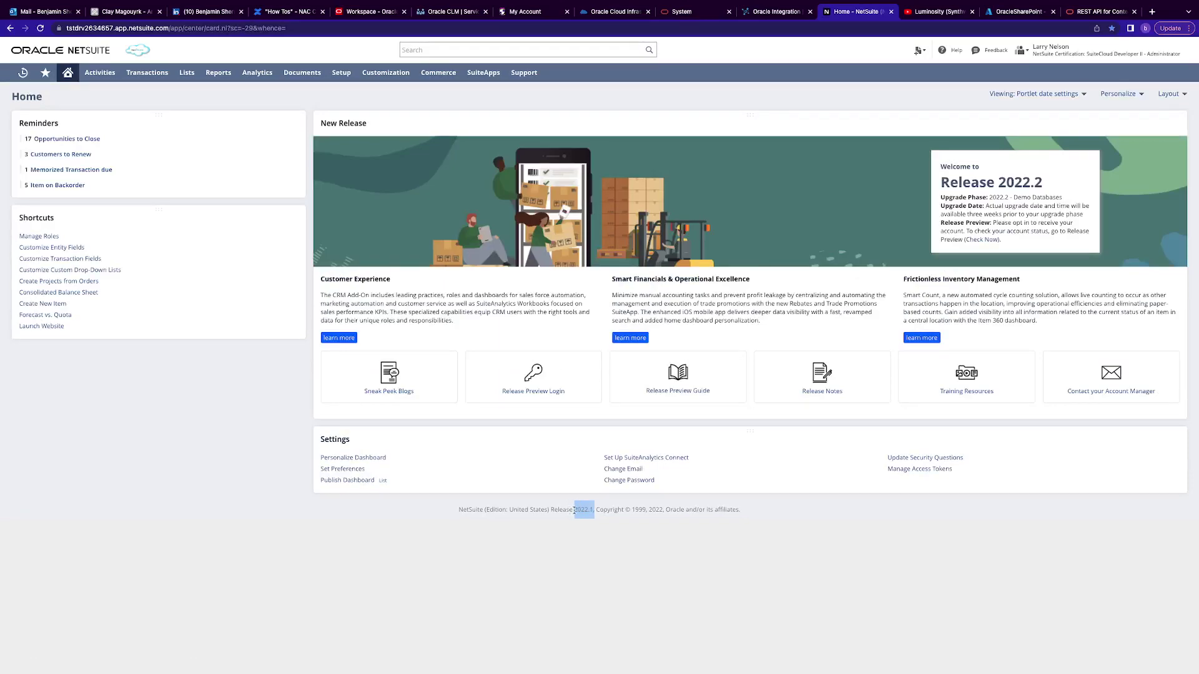
{"action": "left_click", "coordinate": [600, 529]}
{"action": "left_click_drag", "start_coordinate": [596, 510], "coordinate": [573, 510]}
{"action": "left_click", "coordinate": [589, 522]}
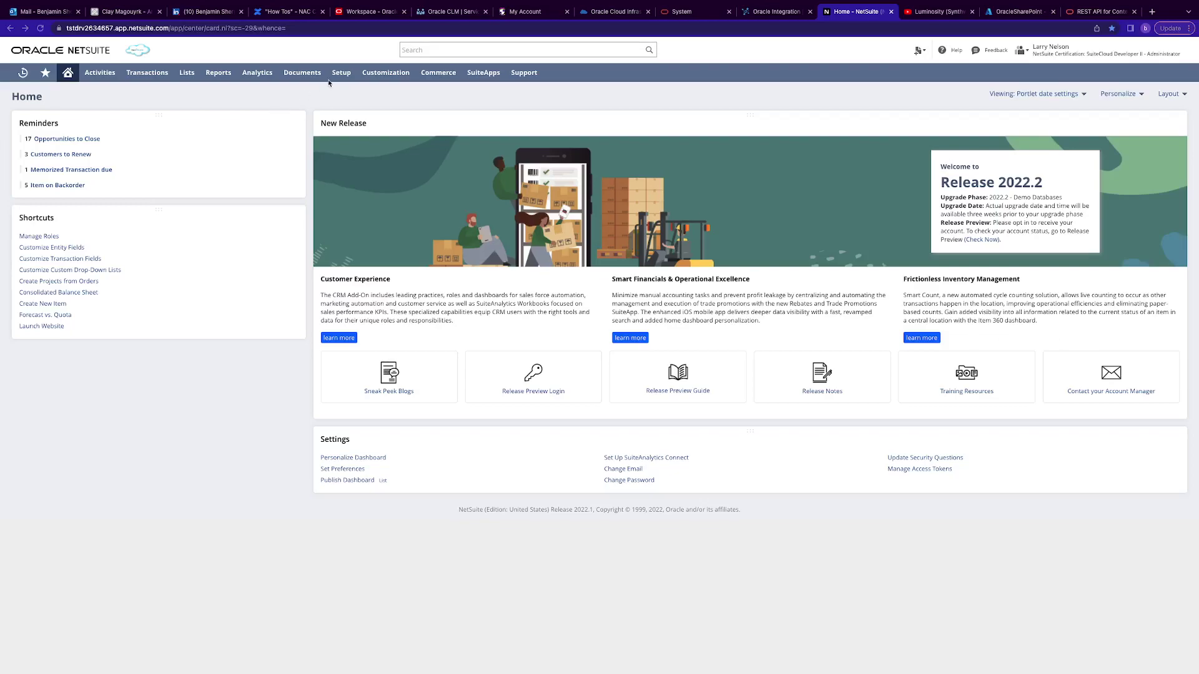
Start a new user role and name it "Oracle Integration Role"
{"action": "mouse_move", "coordinate": [345, 78]}
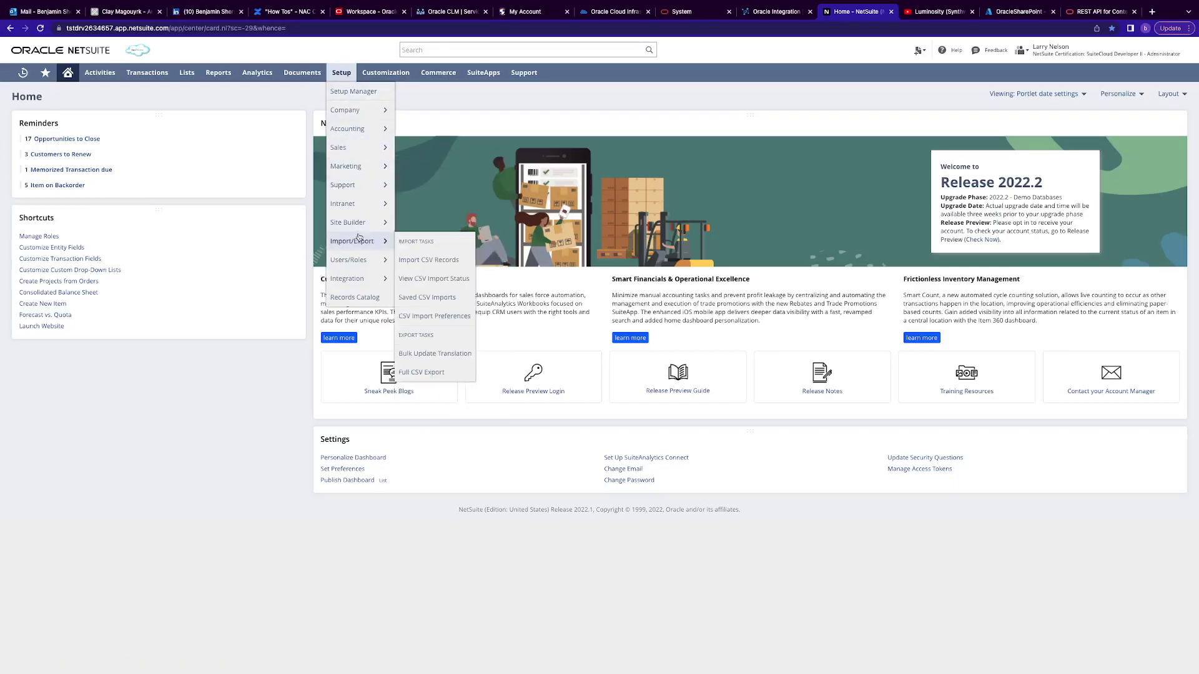
{"action": "mouse_move", "coordinate": [378, 261]}
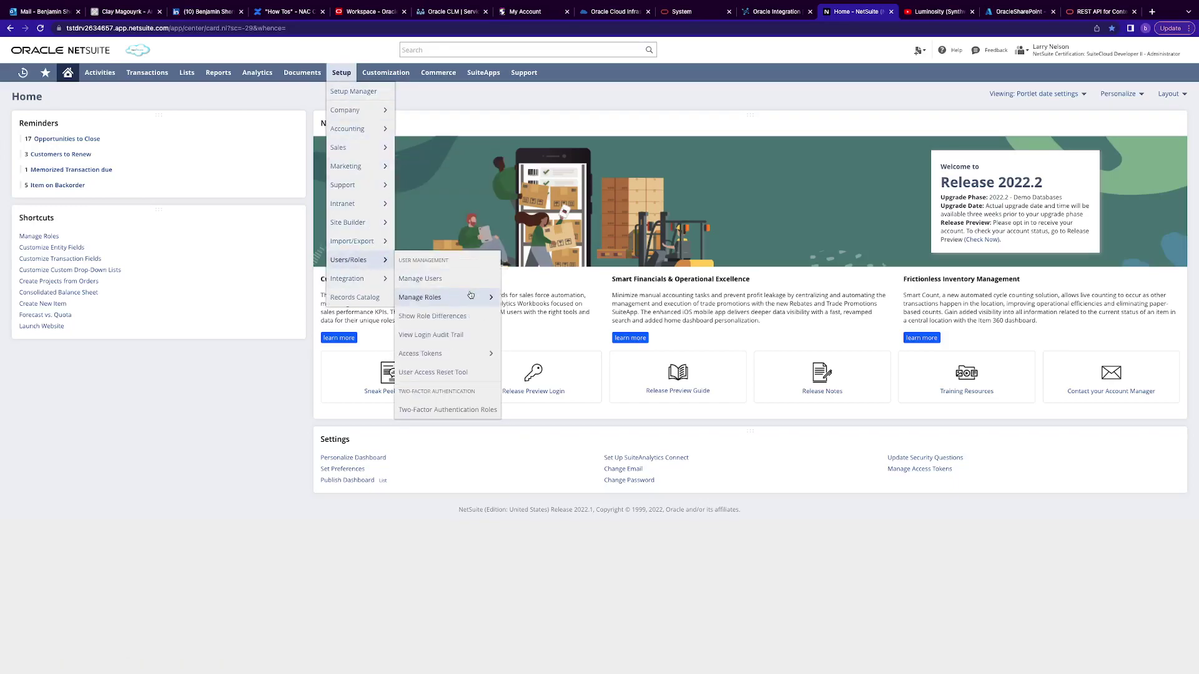
{"action": "mouse_move", "coordinate": [469, 299]}
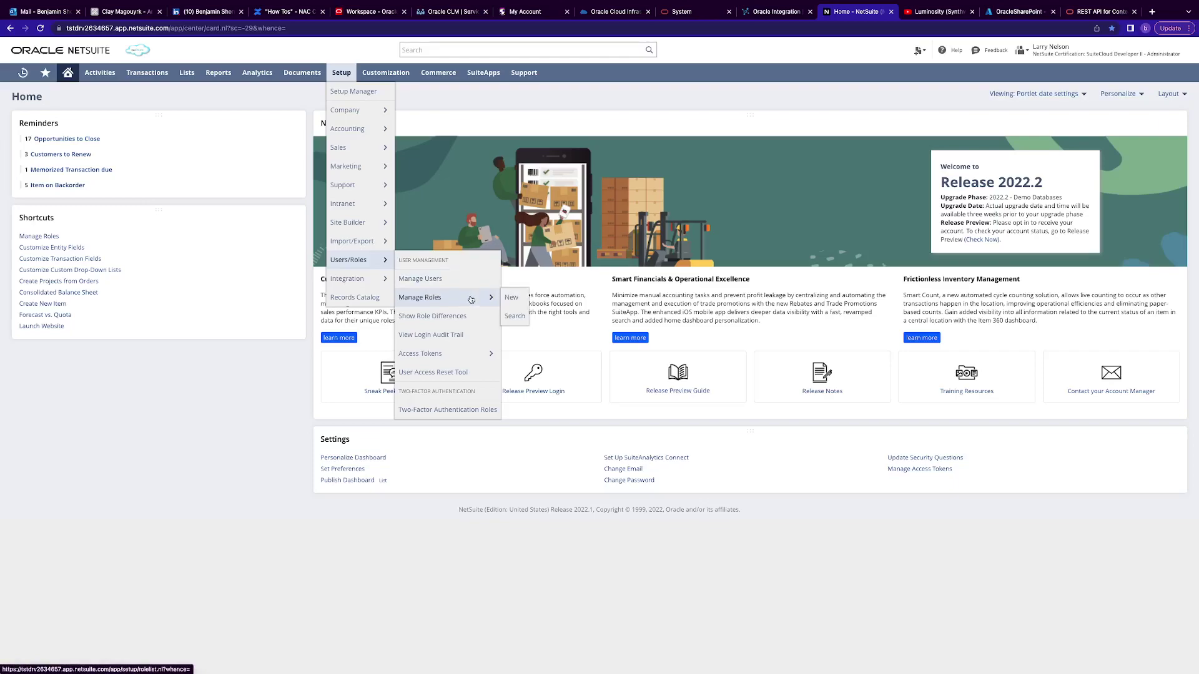
{"action": "left_click", "coordinate": [516, 305]}
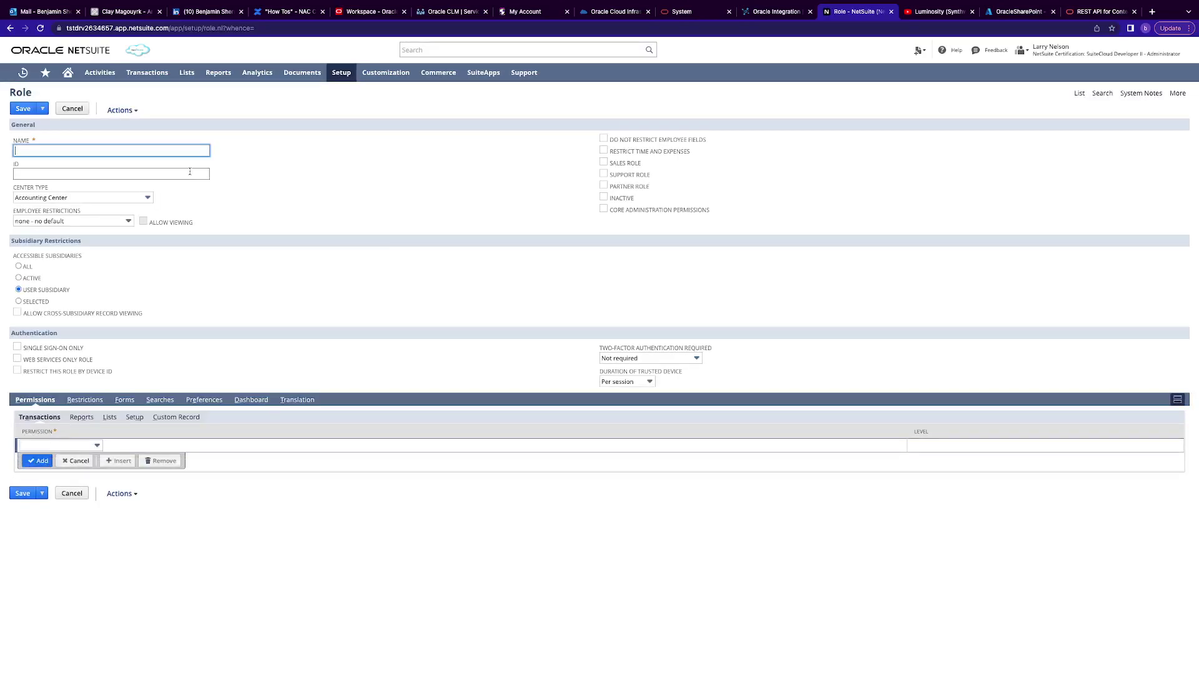
{"action": "type", "text": "Oracle Integration Role"}
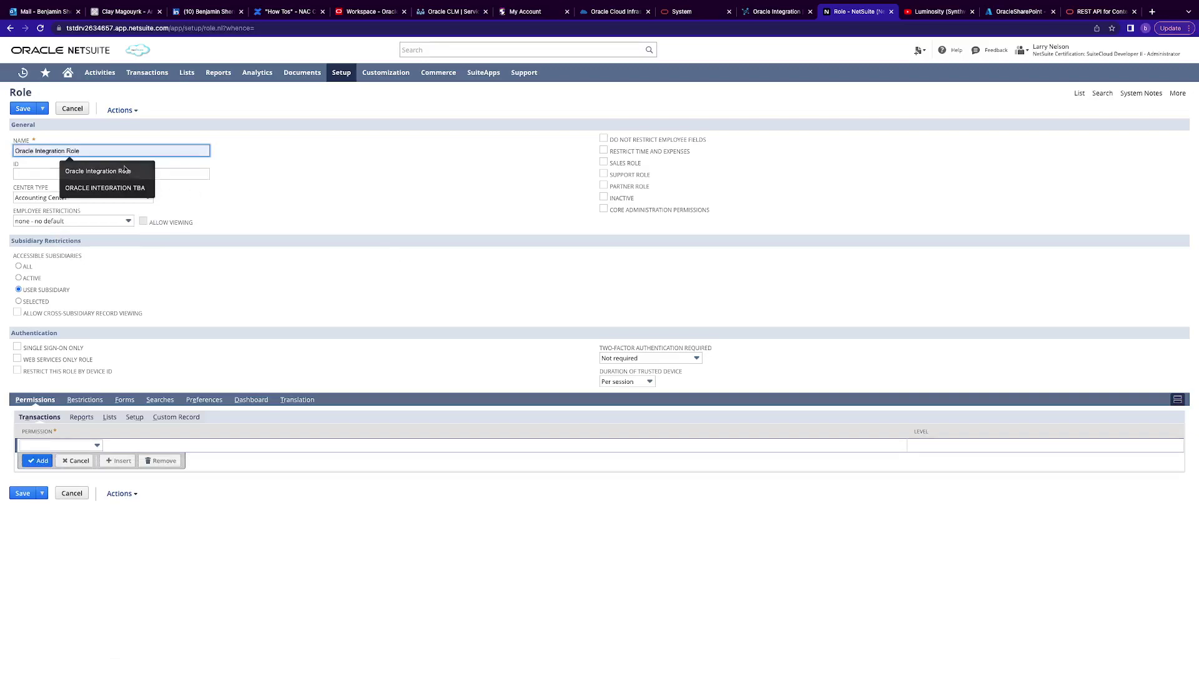
{"action": "left_click", "coordinate": [124, 169]}
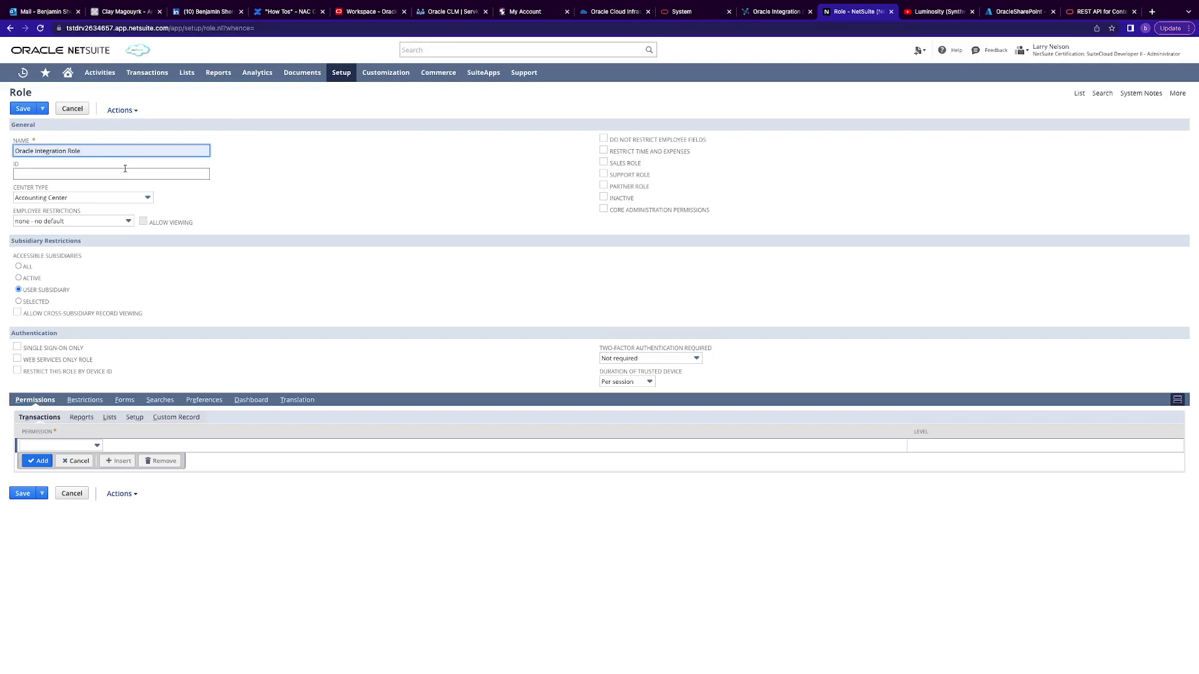
Set the role's center type to System Administrator Center and its accessible subsidiaries to All
{"action": "left_click", "coordinate": [113, 198]}
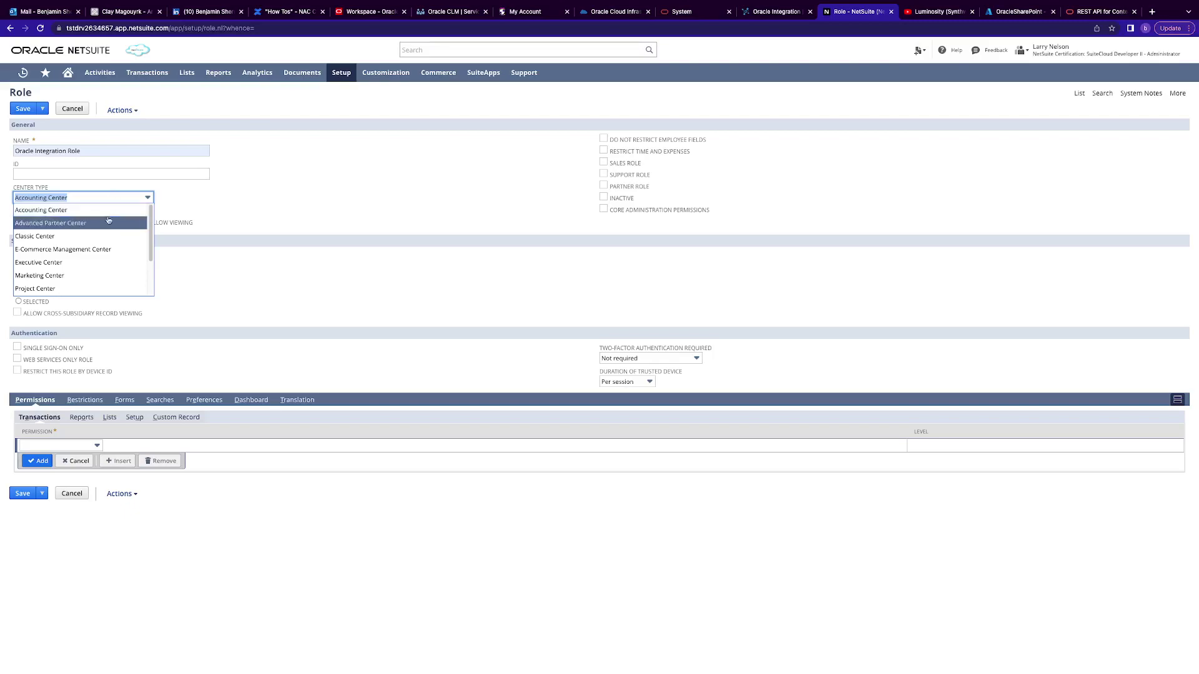
{"action": "scroll", "coordinate": [97, 287], "scroll_direction": "down", "scroll_amount": 2}
{"action": "left_click", "coordinate": [97, 289]}
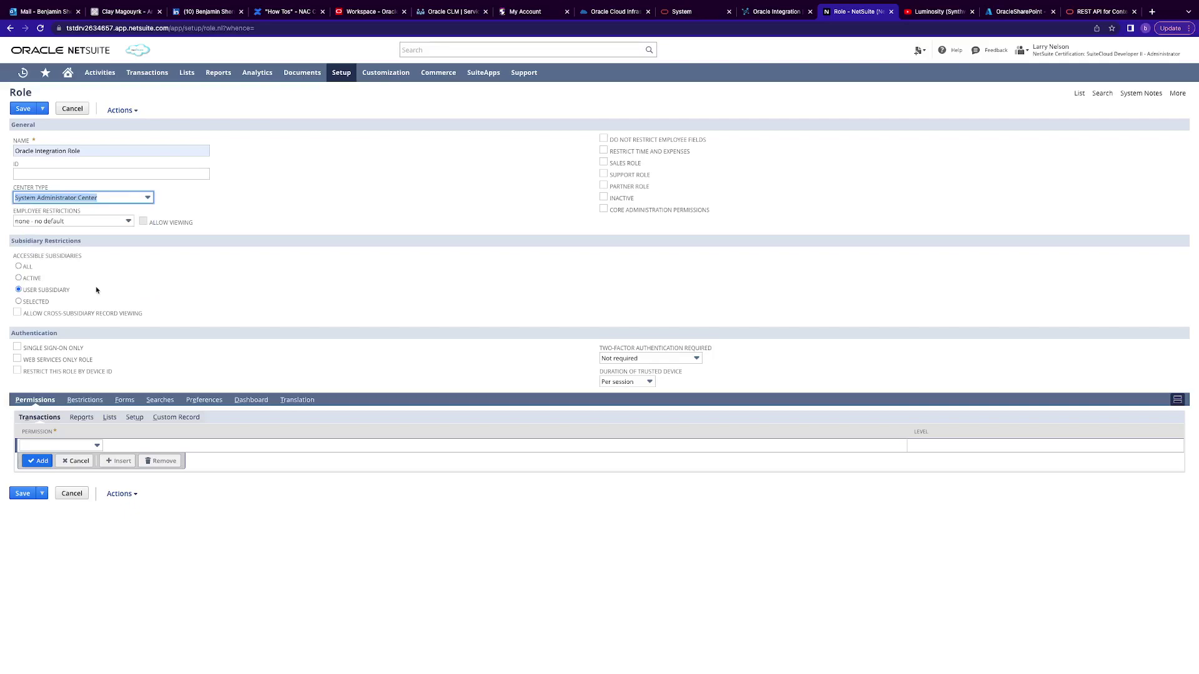
{"action": "left_click", "coordinate": [26, 265]}
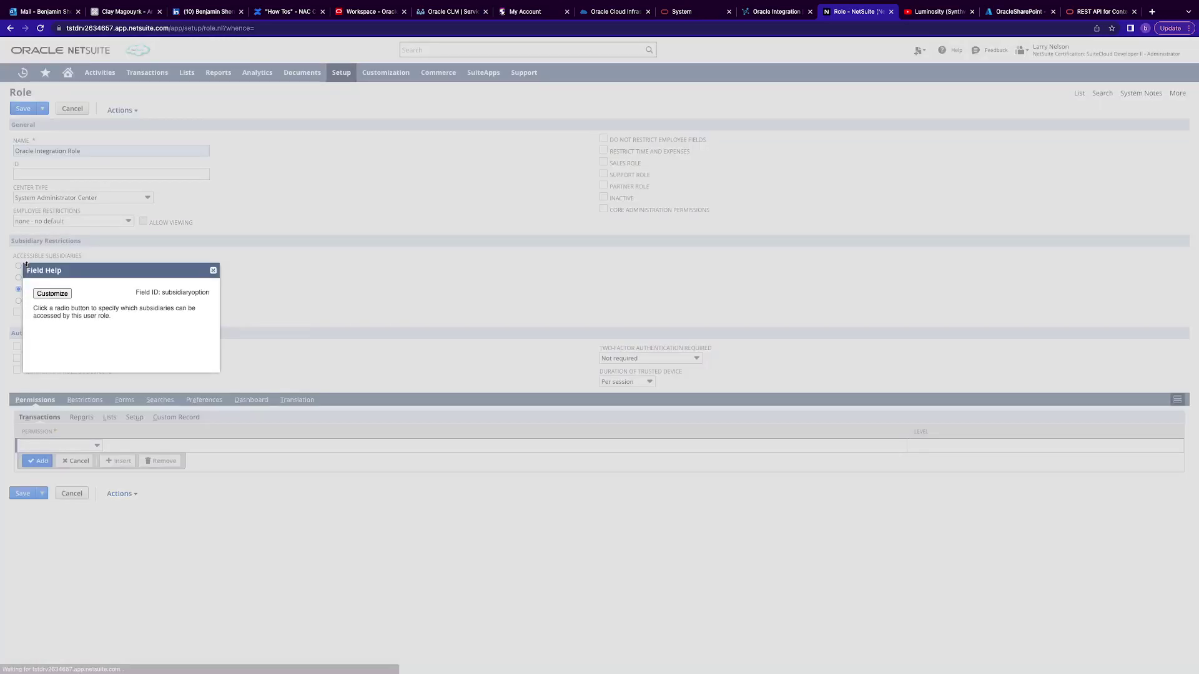
{"action": "left_click", "coordinate": [214, 270]}
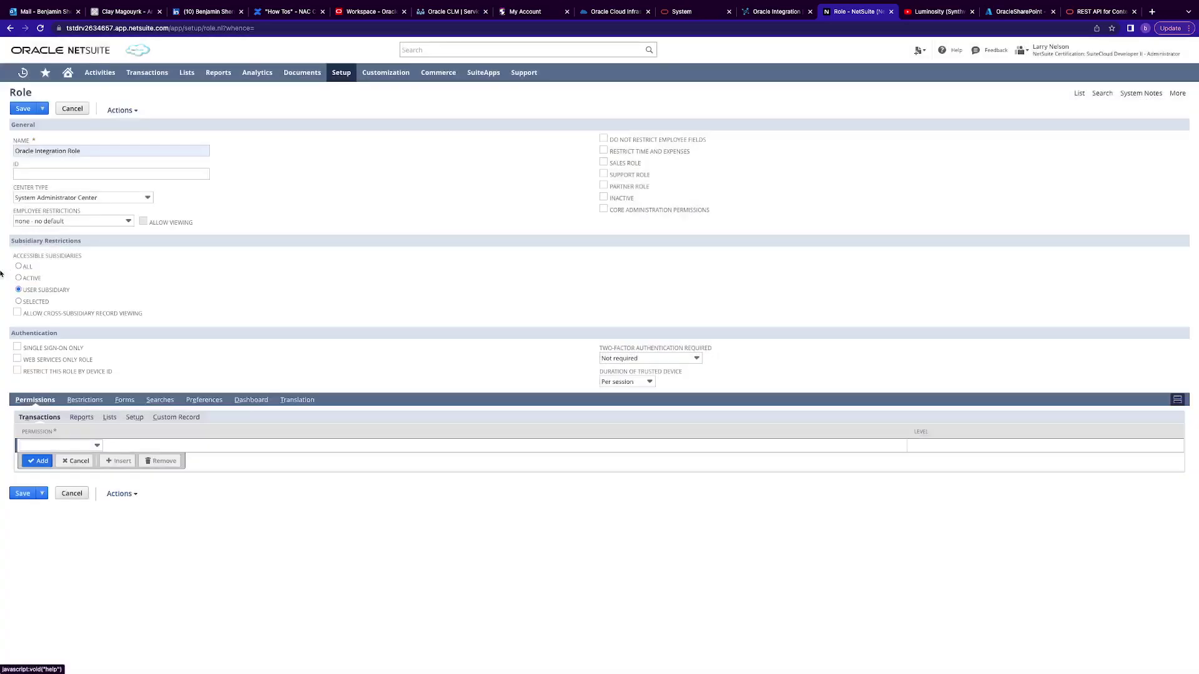
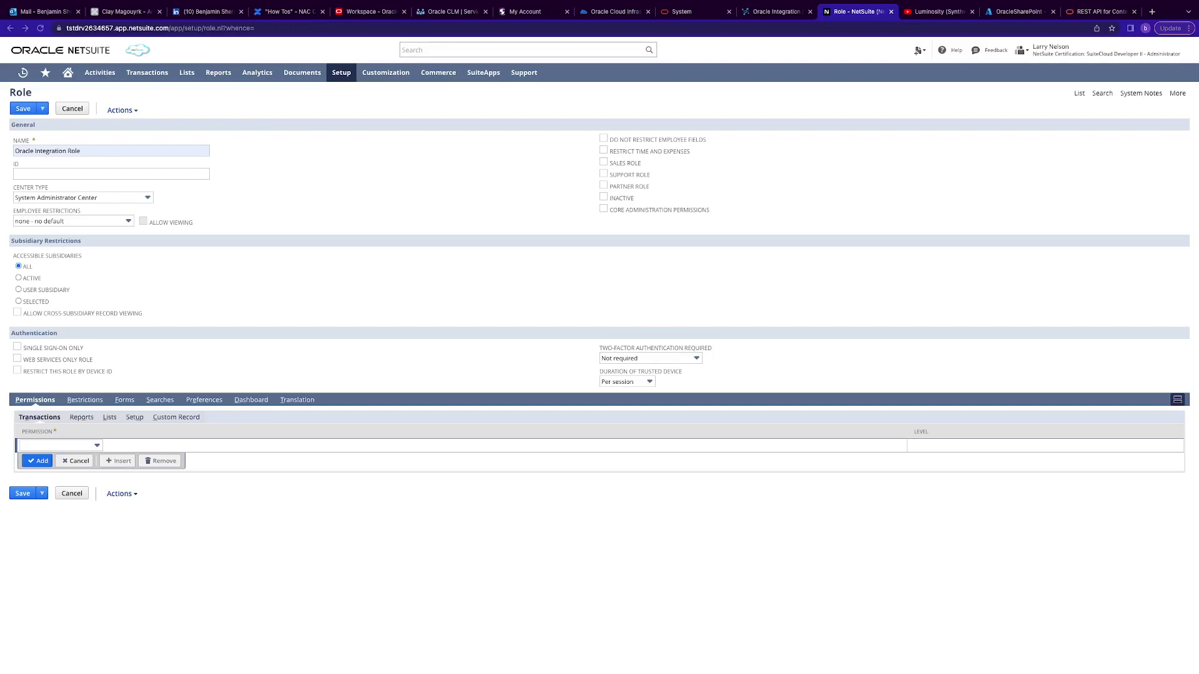
Add the Access Token Management setup permission to the role
{"action": "left_click", "coordinate": [132, 418]}
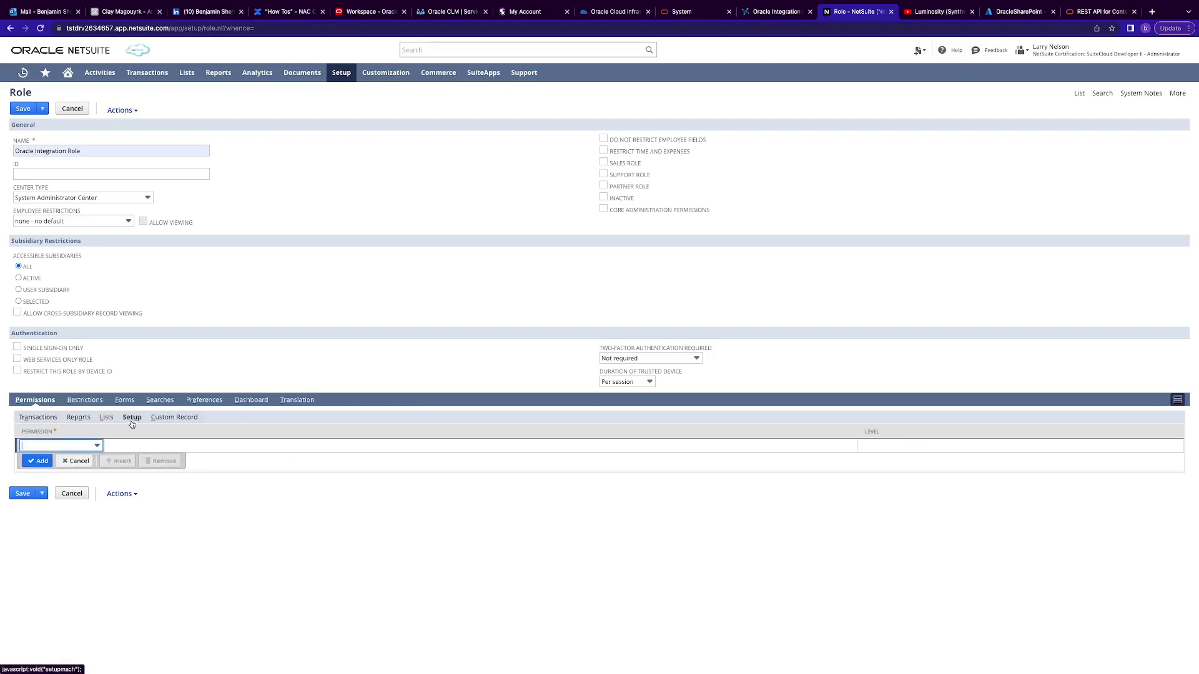
{"action": "left_click", "coordinate": [96, 446]}
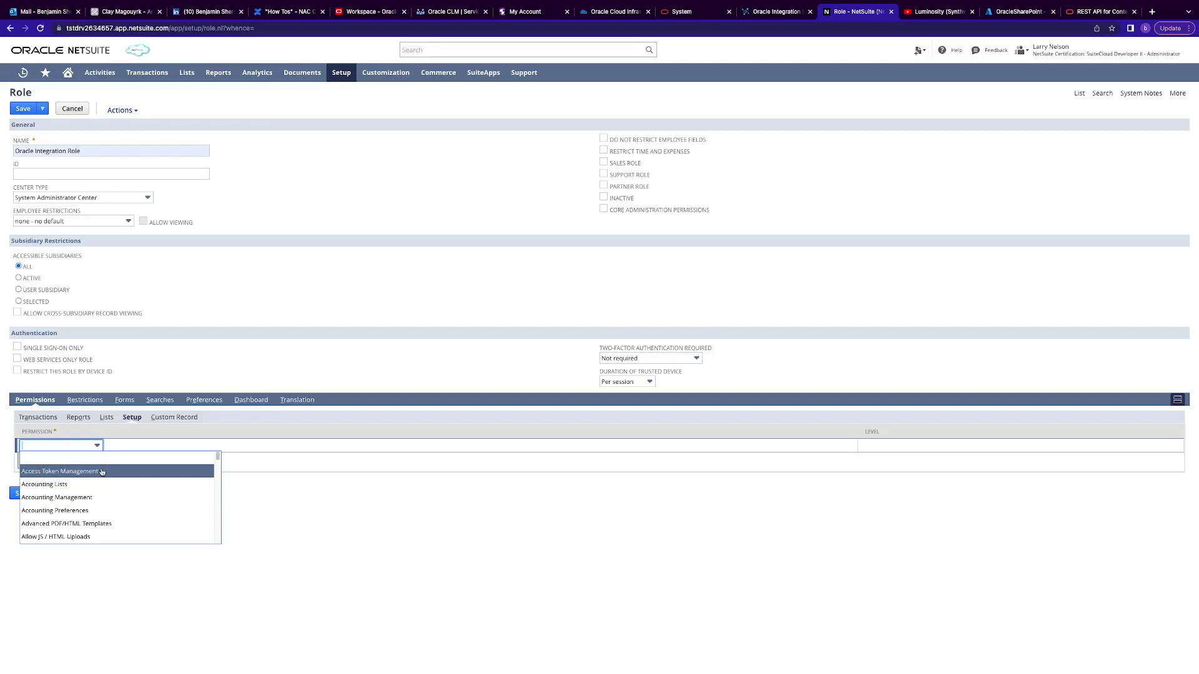
{"action": "left_click", "coordinate": [93, 471]}
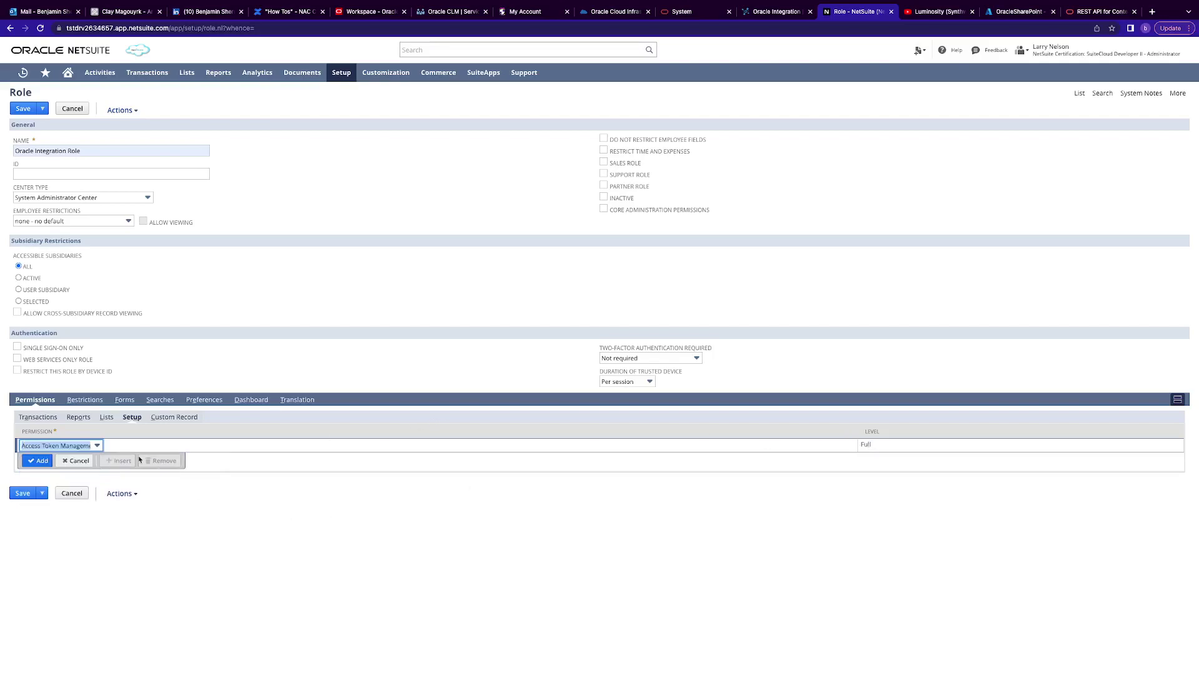
{"action": "left_click", "coordinate": [37, 461]}
Add the User Access Tokens setup permission to the role
{"action": "left_click", "coordinate": [97, 459]}
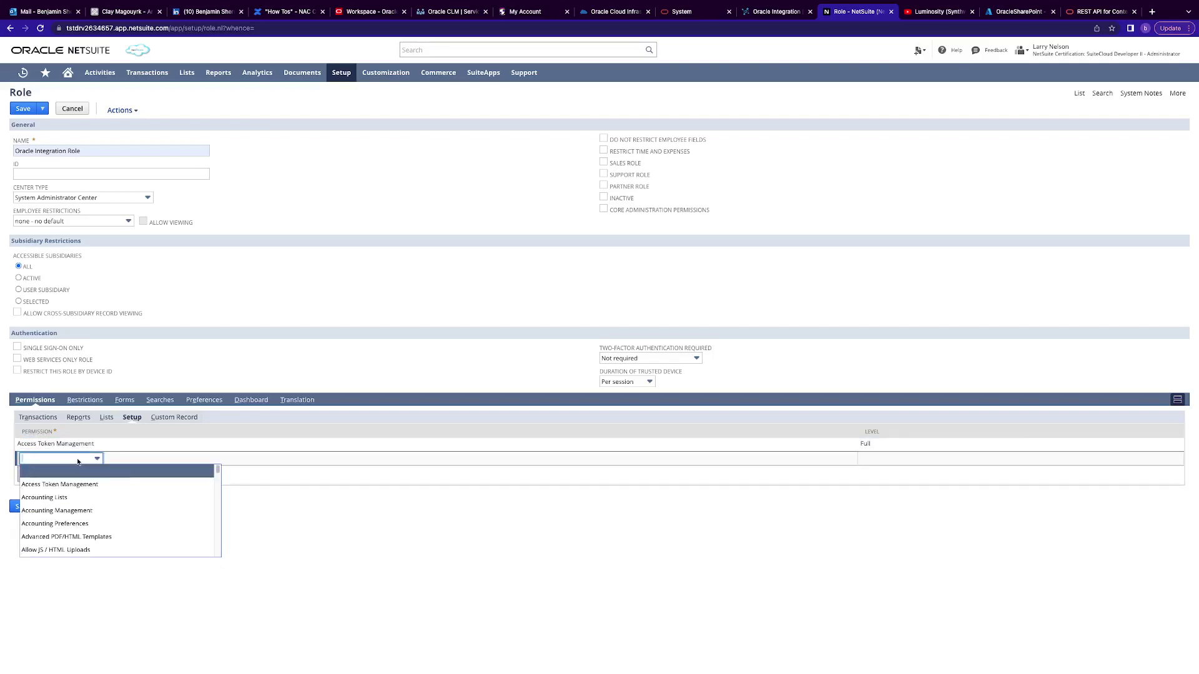
{"action": "scroll", "coordinate": [100, 531], "scroll_direction": "down", "scroll_amount": 15}
{"action": "scroll", "coordinate": [99, 531], "scroll_direction": "up", "scroll_amount": 2}
{"action": "left_click", "coordinate": [100, 515]}
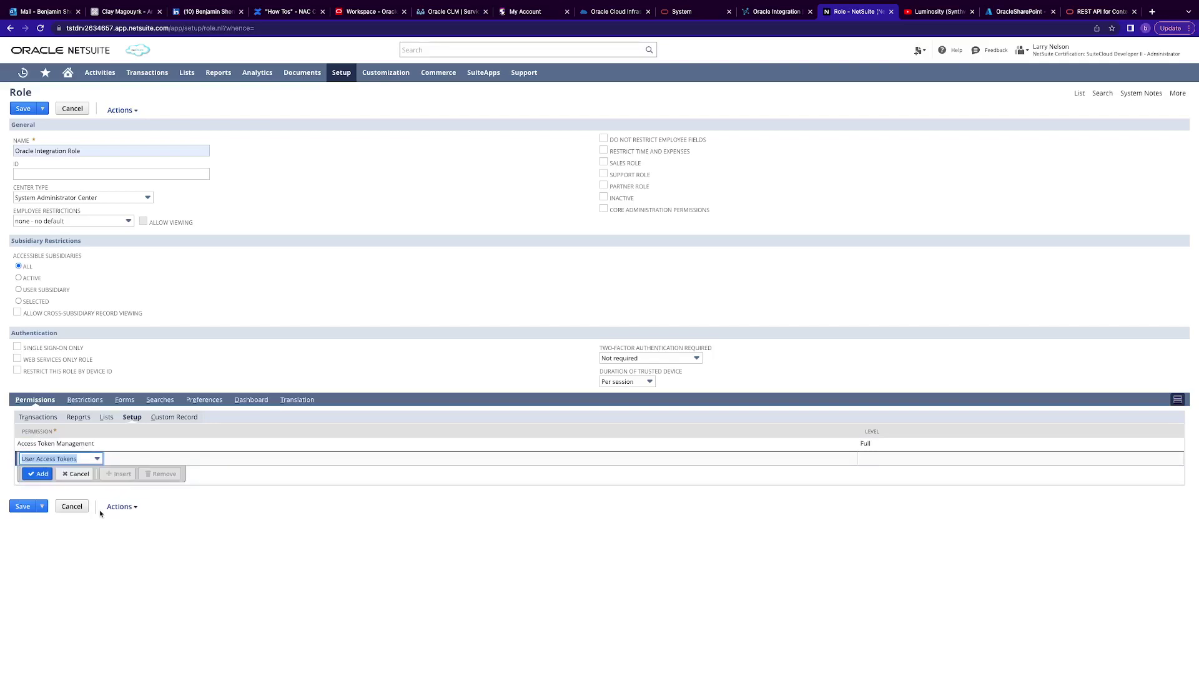
{"action": "left_click", "coordinate": [34, 475]}
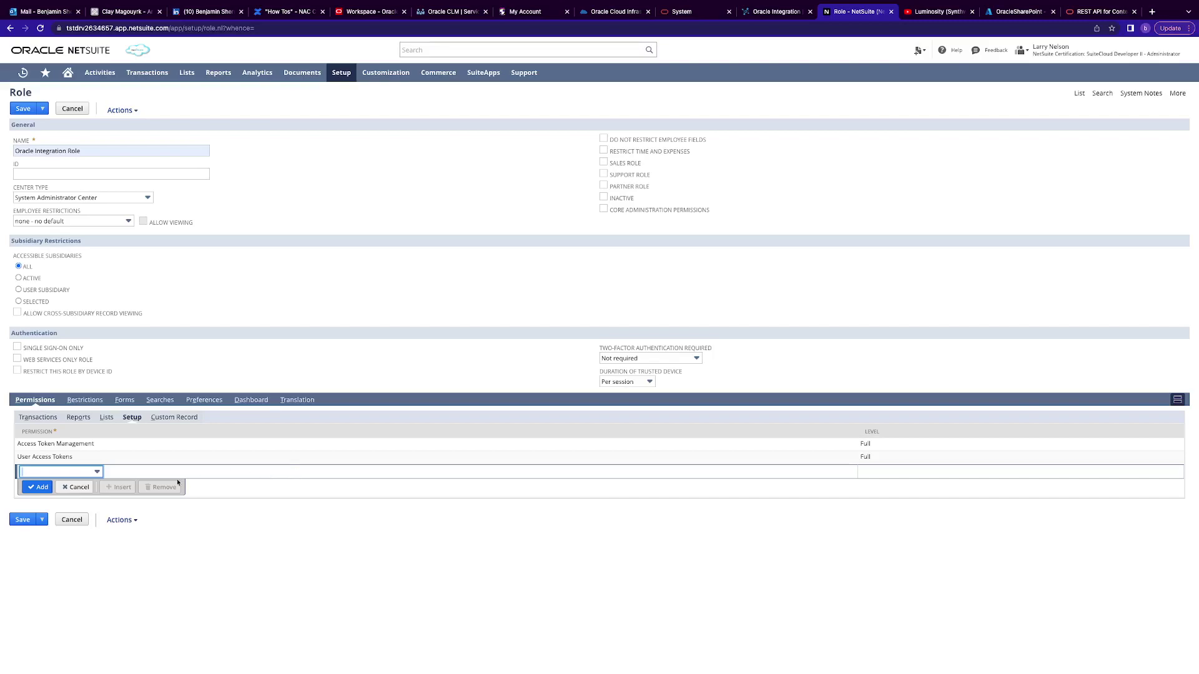
Add the SOAP Web Services setup permission to the role
{"action": "left_click", "coordinate": [96, 472]}
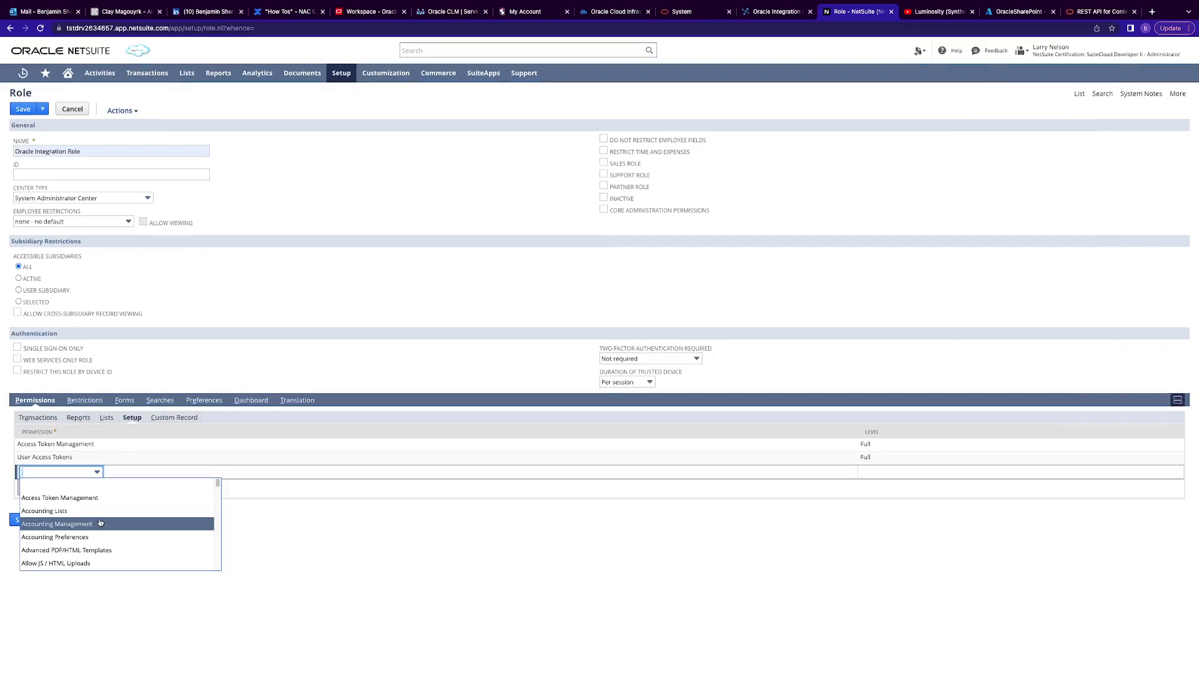
{"action": "scroll", "coordinate": [100, 530], "scroll_direction": "down", "scroll_amount": 6}
{"action": "scroll", "coordinate": [101, 562], "scroll_direction": "down", "scroll_amount": 8}
{"action": "scroll", "coordinate": [101, 562], "scroll_direction": "down", "scroll_amount": 5}
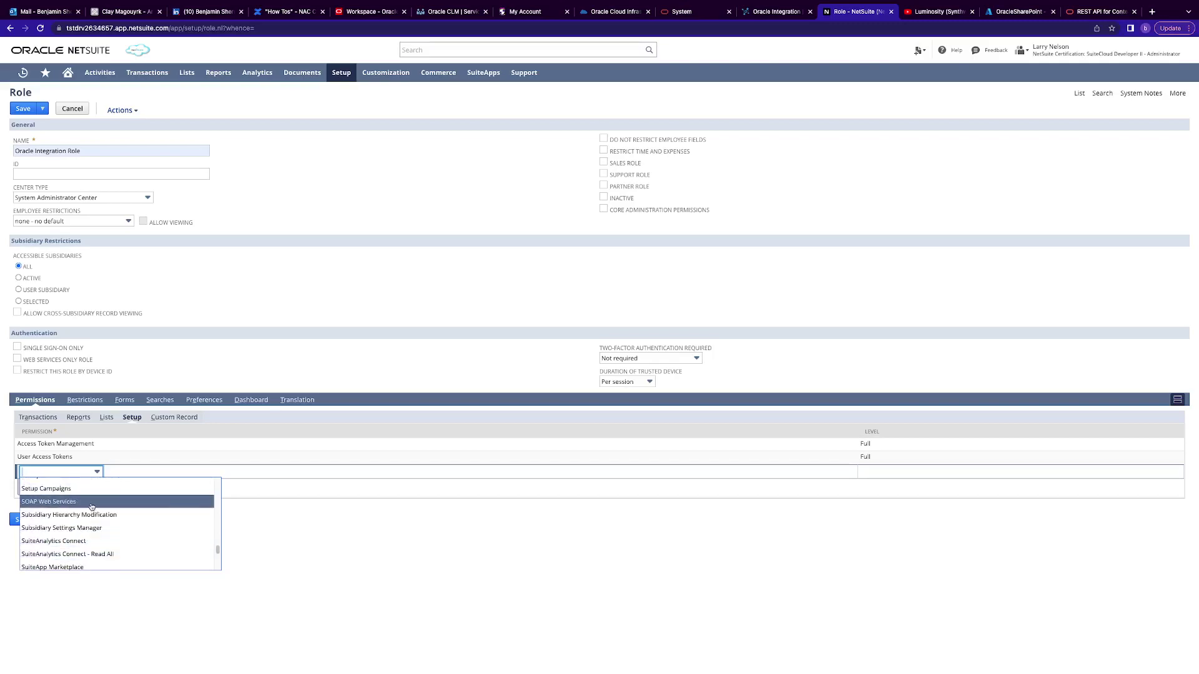
{"action": "left_click", "coordinate": [92, 502]}
{"action": "left_click", "coordinate": [38, 487]}
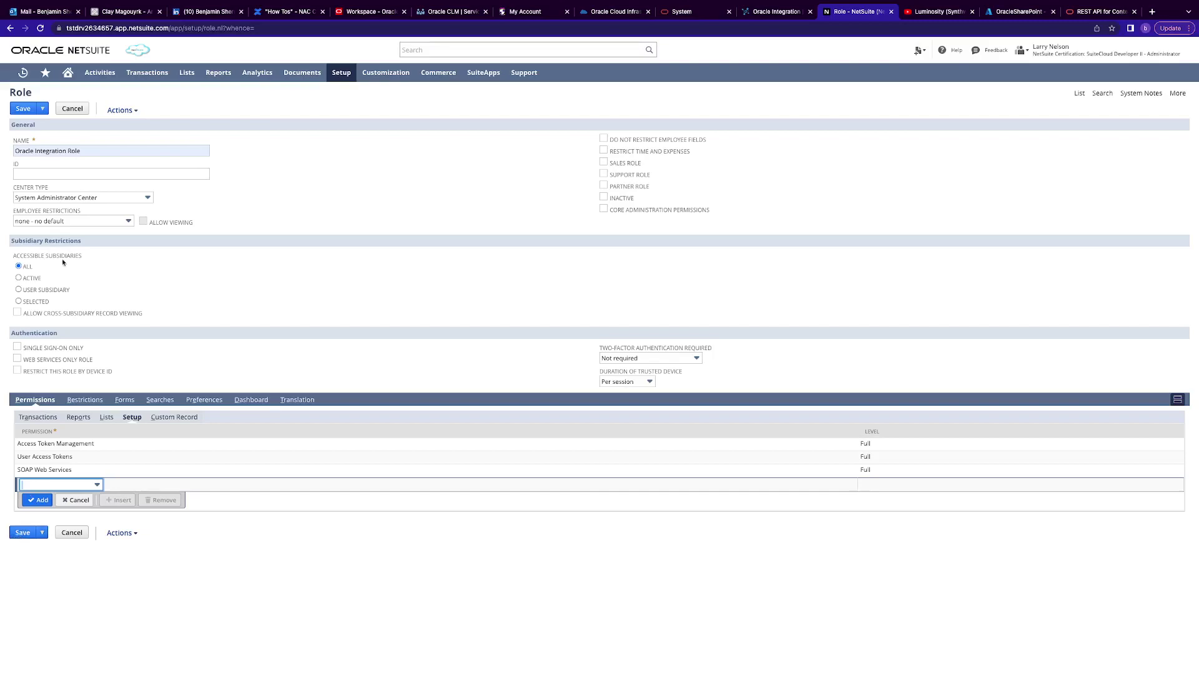
Rename the role "Oracle Integration Role2", save it, and look for it in the roles list
{"action": "left_click", "coordinate": [100, 154]}
{"action": "type", "text": "2"}
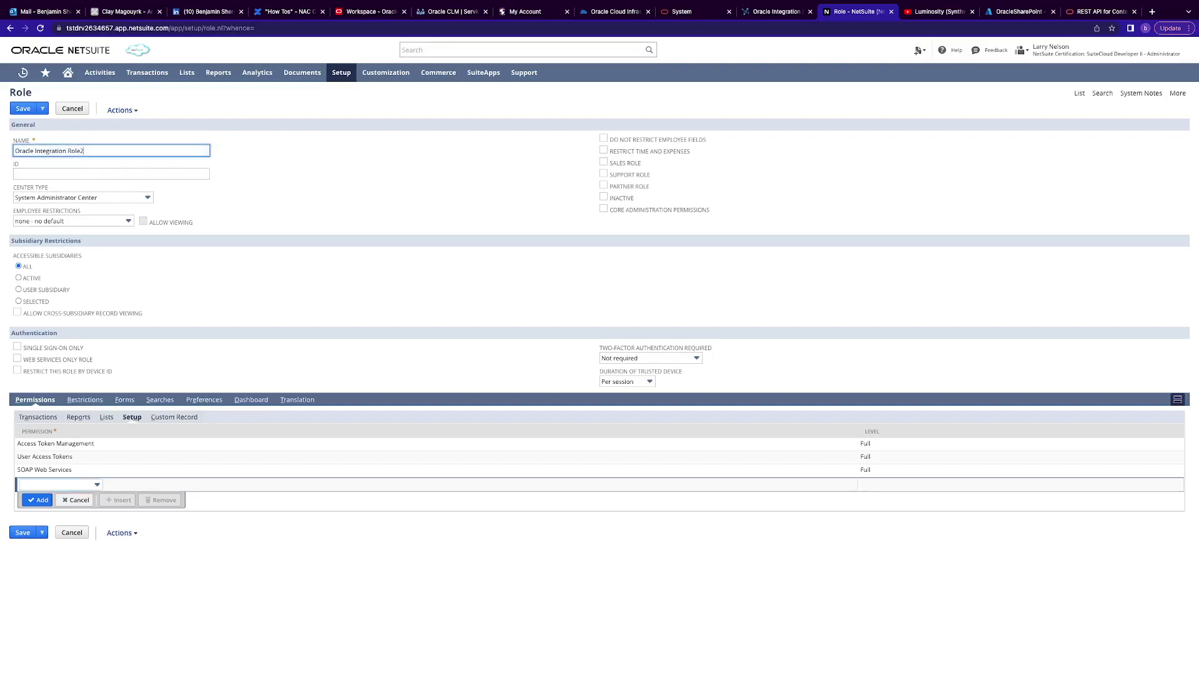
{"action": "left_click", "coordinate": [23, 533]}
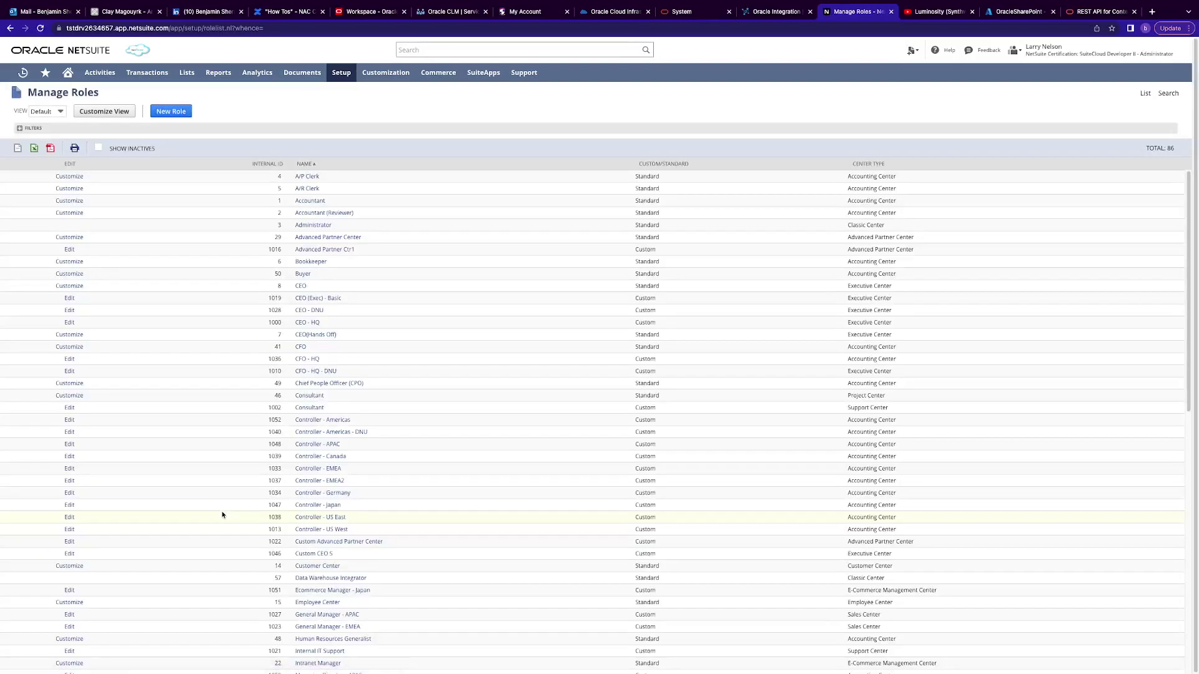
{"action": "scroll", "coordinate": [223, 515], "scroll_direction": "down", "scroll_amount": 10}
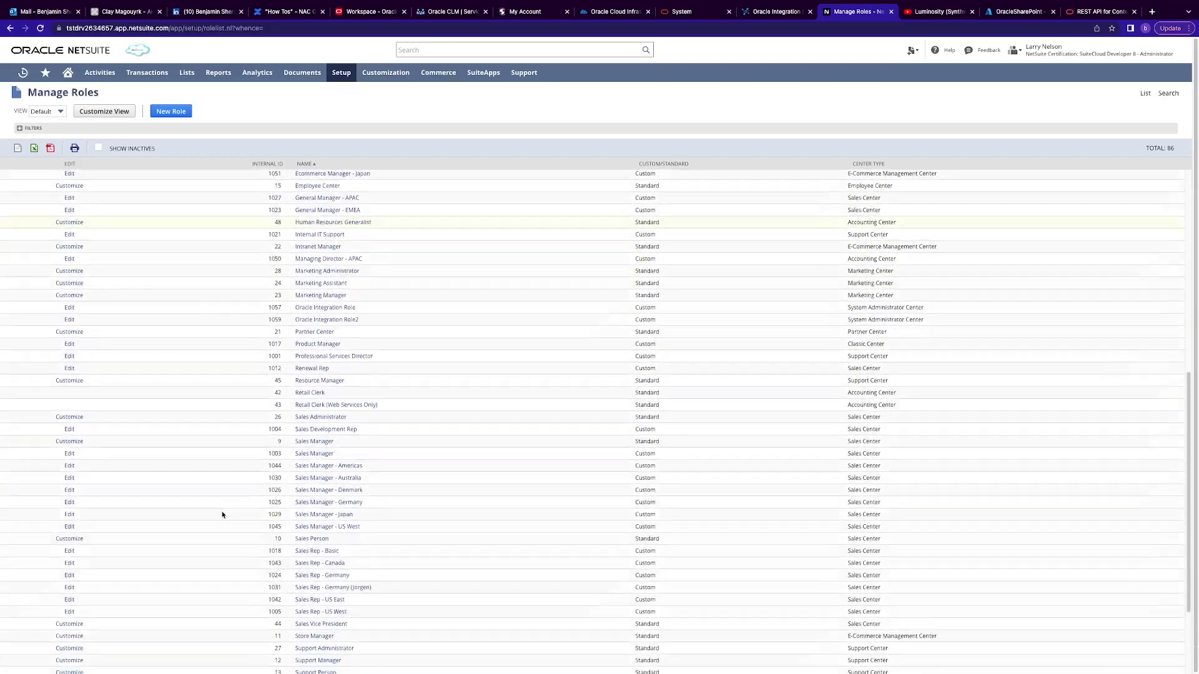
Reload the roles list and examine it for the Oracle Integration Role2 entry
{"action": "scroll", "coordinate": [223, 514], "scroll_direction": "up", "scroll_amount": 10}
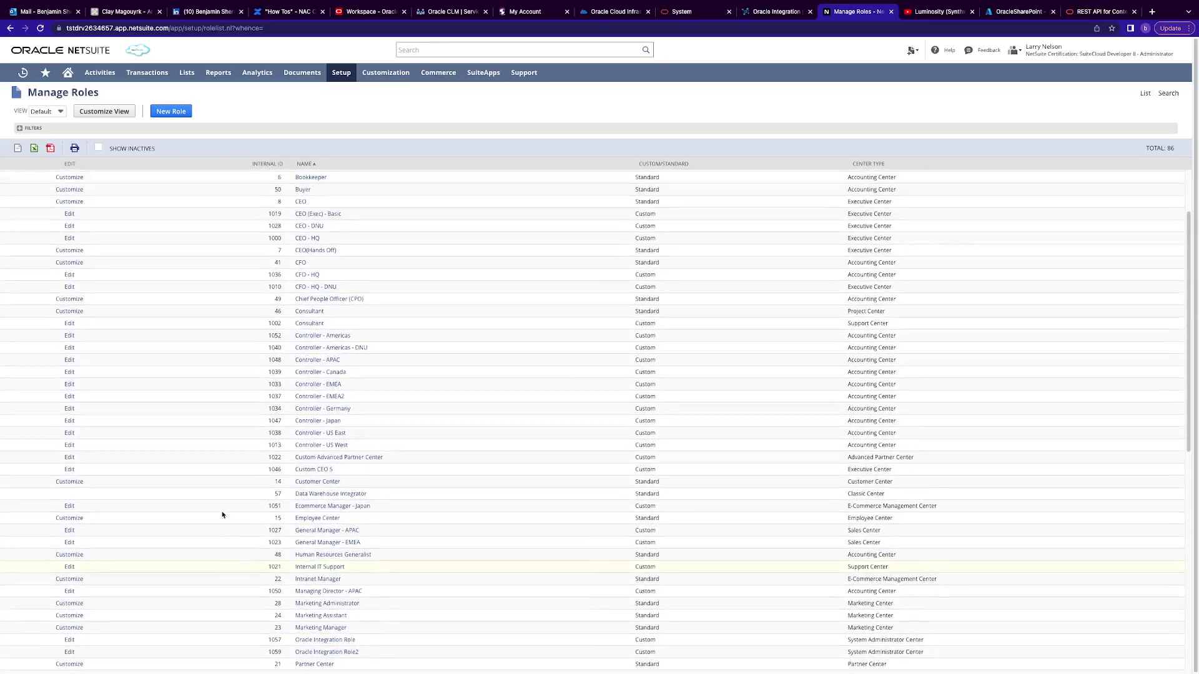
{"action": "scroll", "coordinate": [222, 515], "scroll_direction": "down", "scroll_amount": 2}
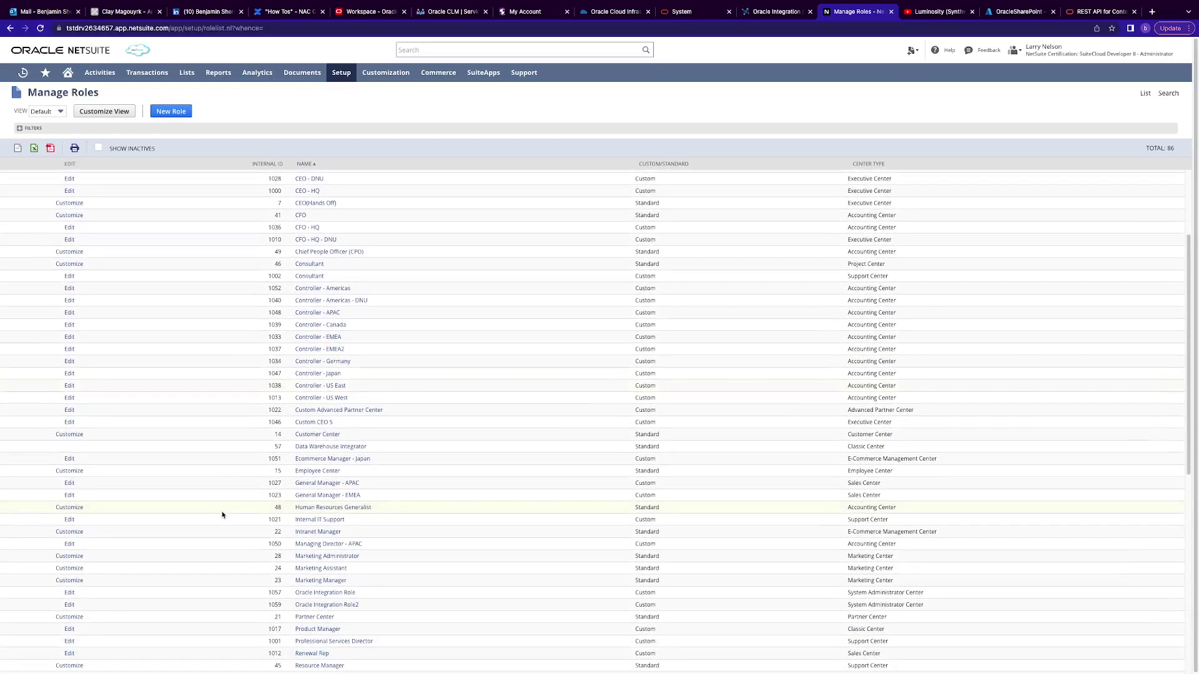
{"action": "scroll", "coordinate": [222, 514], "scroll_direction": "down", "scroll_amount": 6}
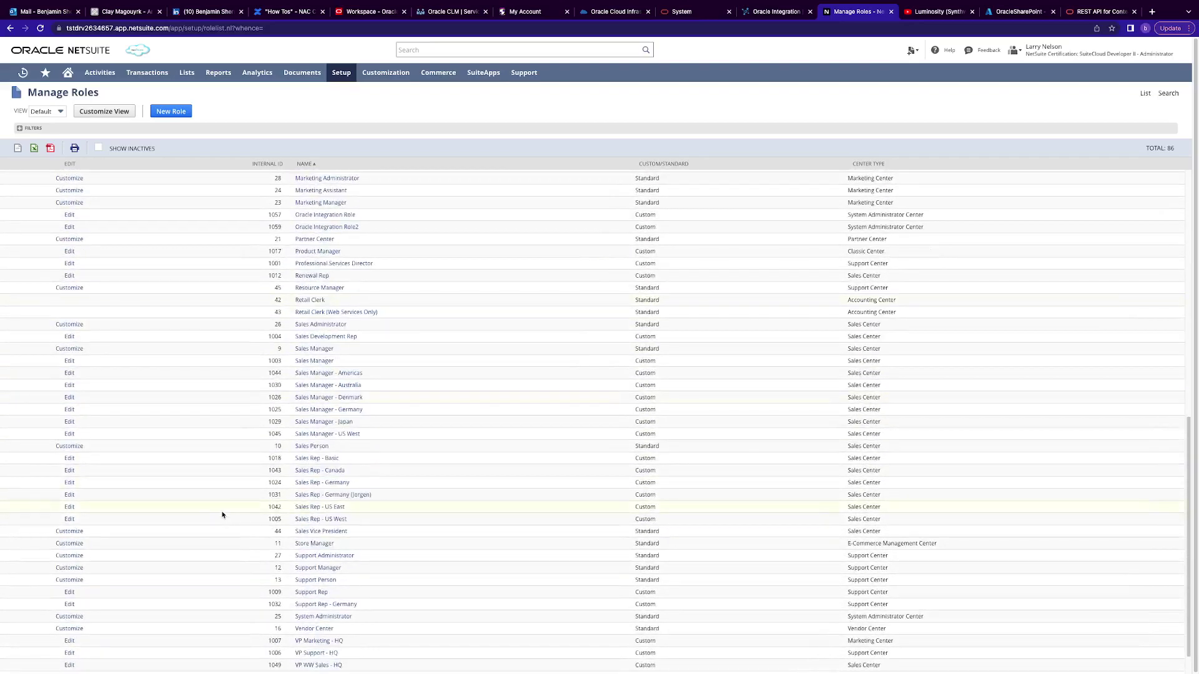
{"action": "scroll", "coordinate": [222, 515], "scroll_direction": "down", "scroll_amount": 1}
{"action": "scroll", "coordinate": [239, 578], "scroll_direction": "up", "scroll_amount": 1}
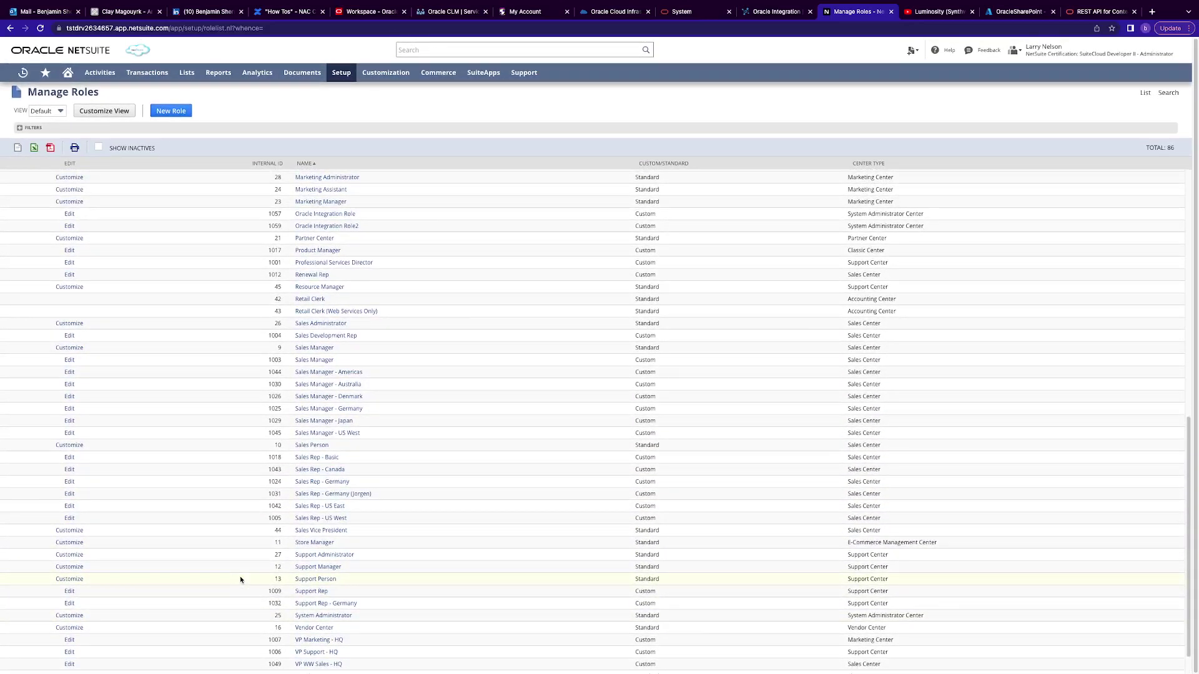
{"action": "scroll", "coordinate": [241, 580], "scroll_direction": "down", "scroll_amount": 1}
{"action": "key", "text": "super+r"}
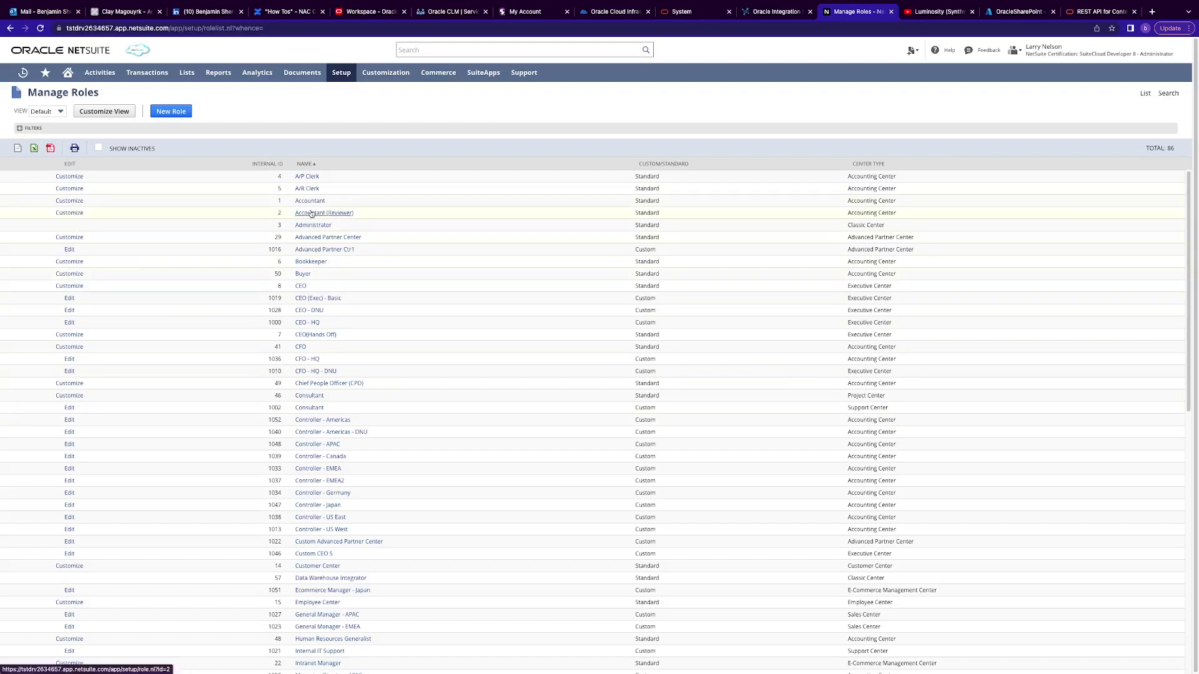
{"action": "scroll", "coordinate": [316, 375], "scroll_direction": "down", "scroll_amount": 4}
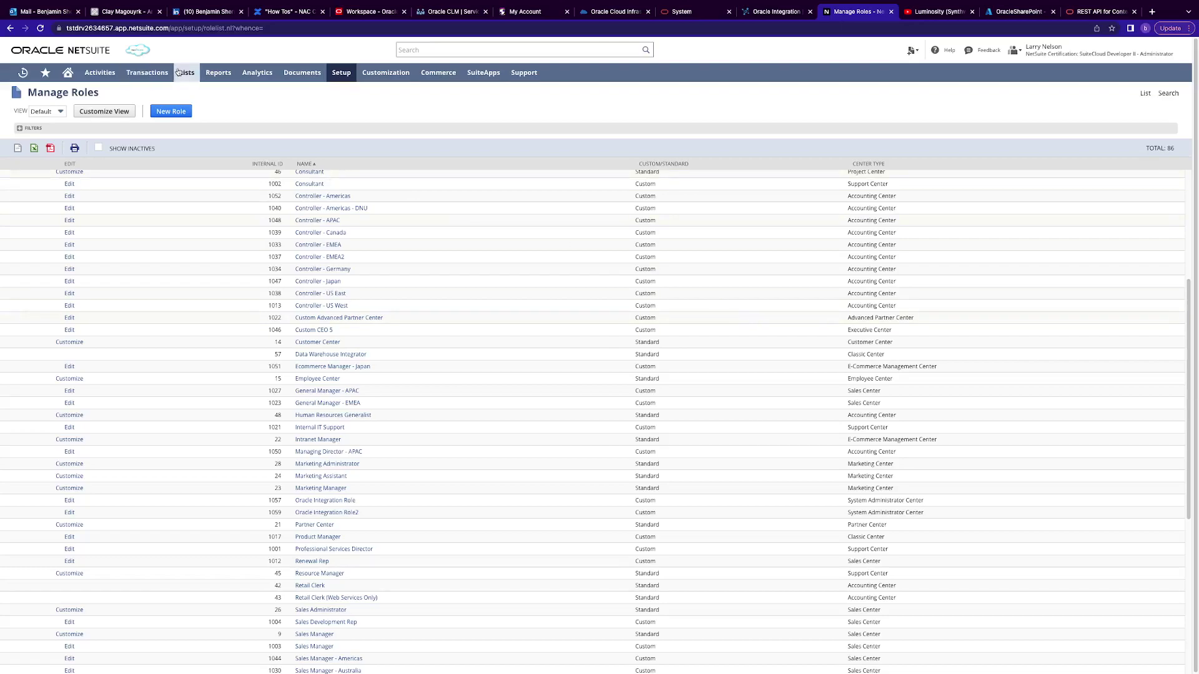
Open a blank form for creating a new employee record
{"action": "mouse_move", "coordinate": [178, 73]}
{"action": "mouse_move", "coordinate": [212, 129]}
{"action": "left_click", "coordinate": [266, 131]}
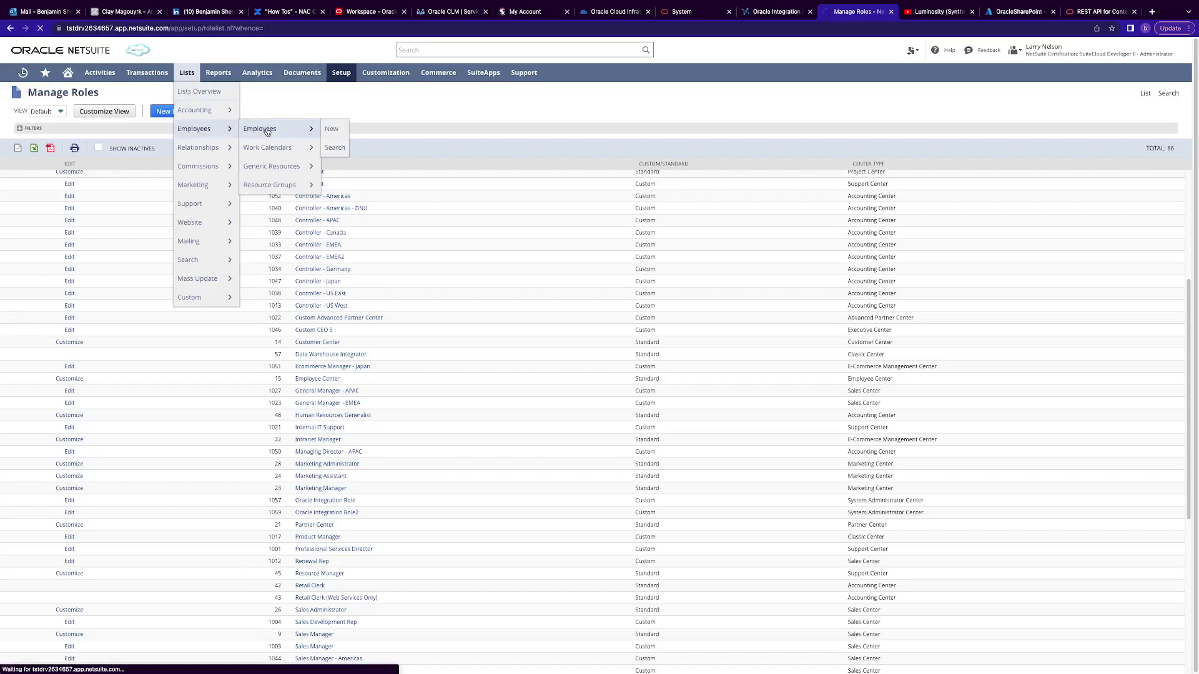
{"action": "left_click", "coordinate": [186, 74]}
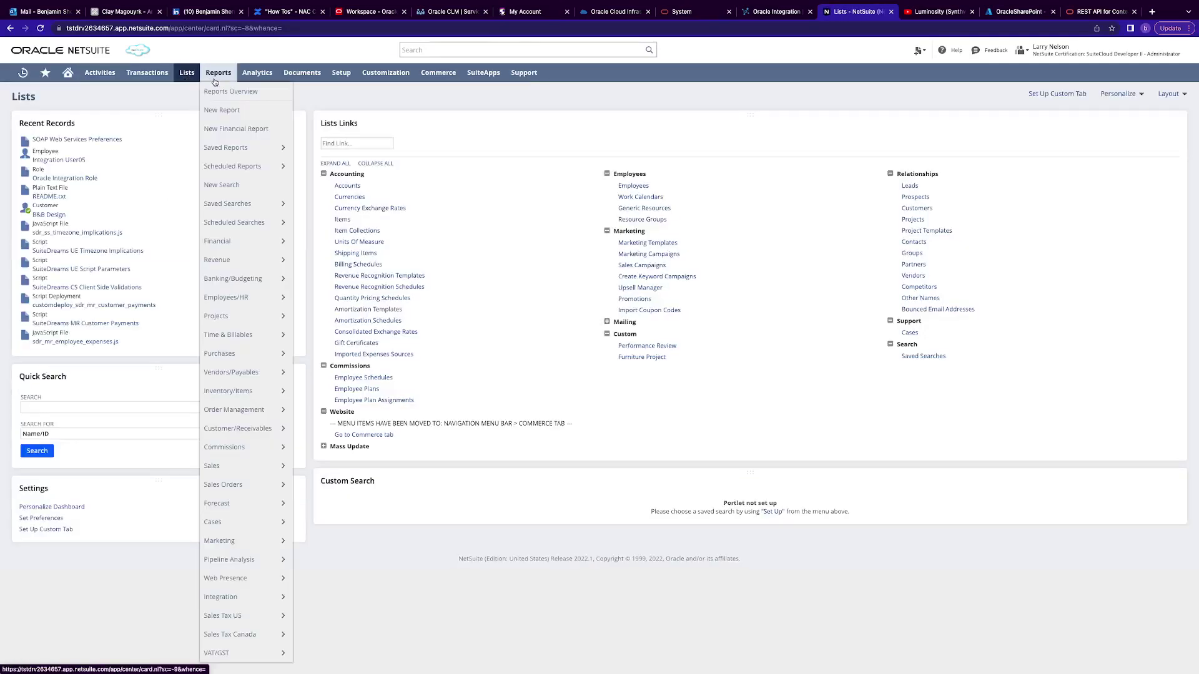
{"action": "mouse_move", "coordinate": [186, 82]}
{"action": "mouse_move", "coordinate": [201, 134]}
{"action": "mouse_move", "coordinate": [270, 128]}
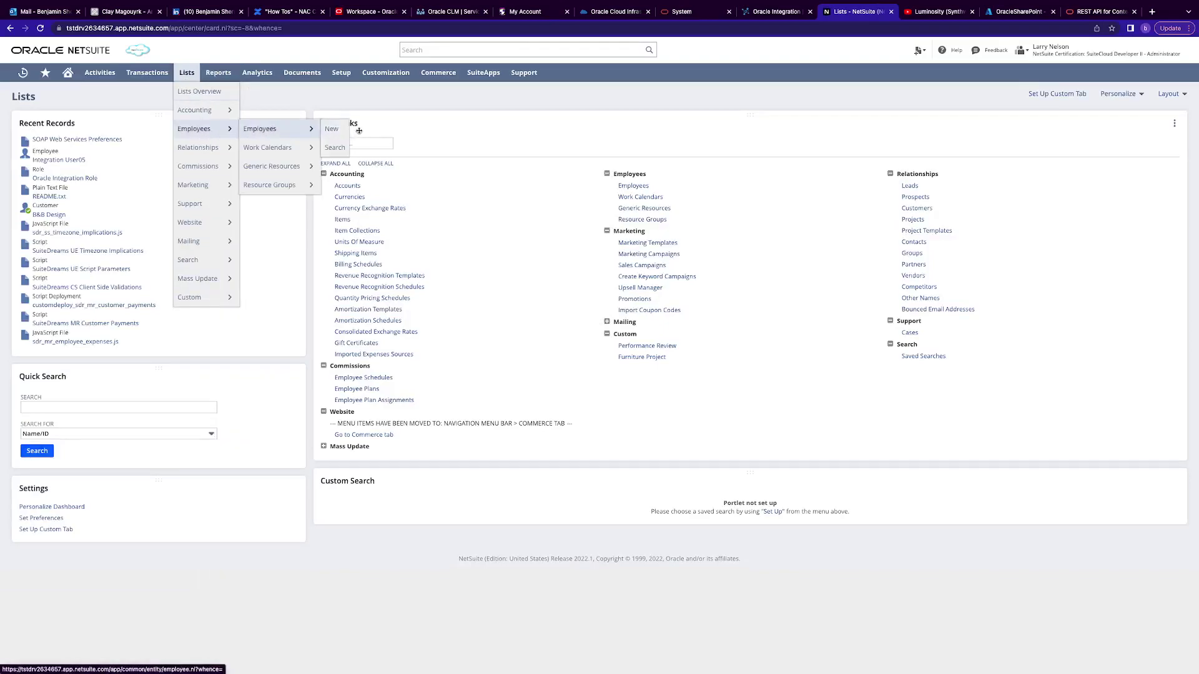
{"action": "left_click", "coordinate": [337, 135]}
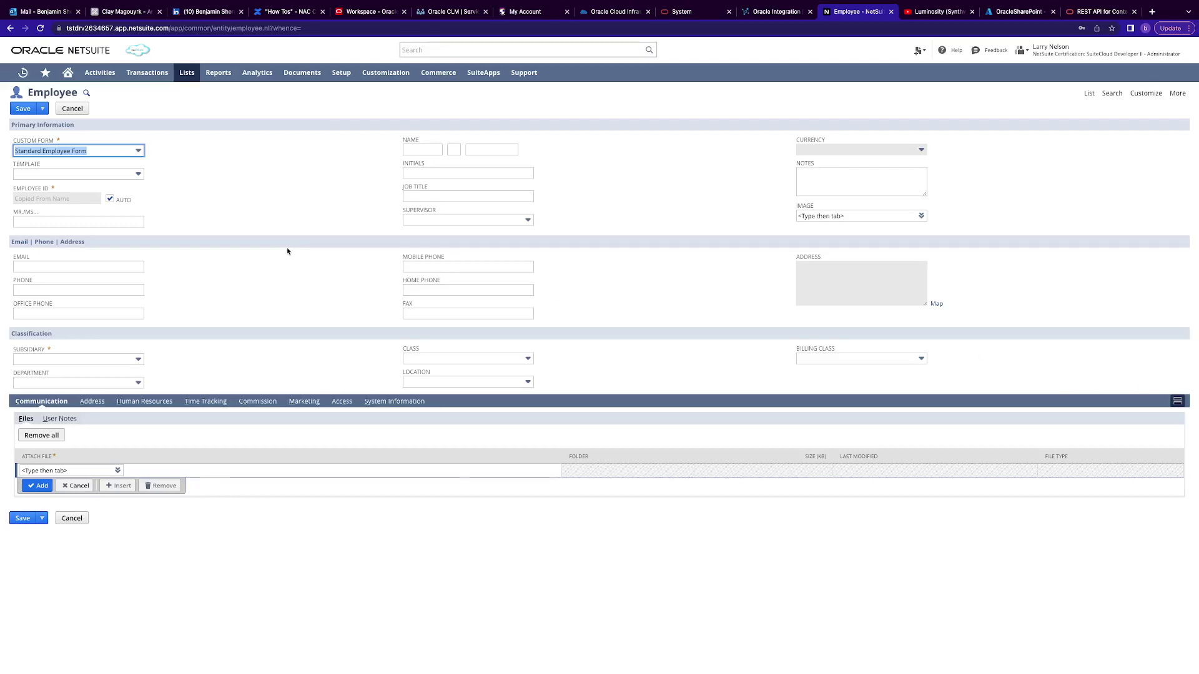
Keep the Standard Employee Form and name the employee "Integration User06", with Integration as first name and User06 as last name
{"action": "left_click", "coordinate": [133, 152]}
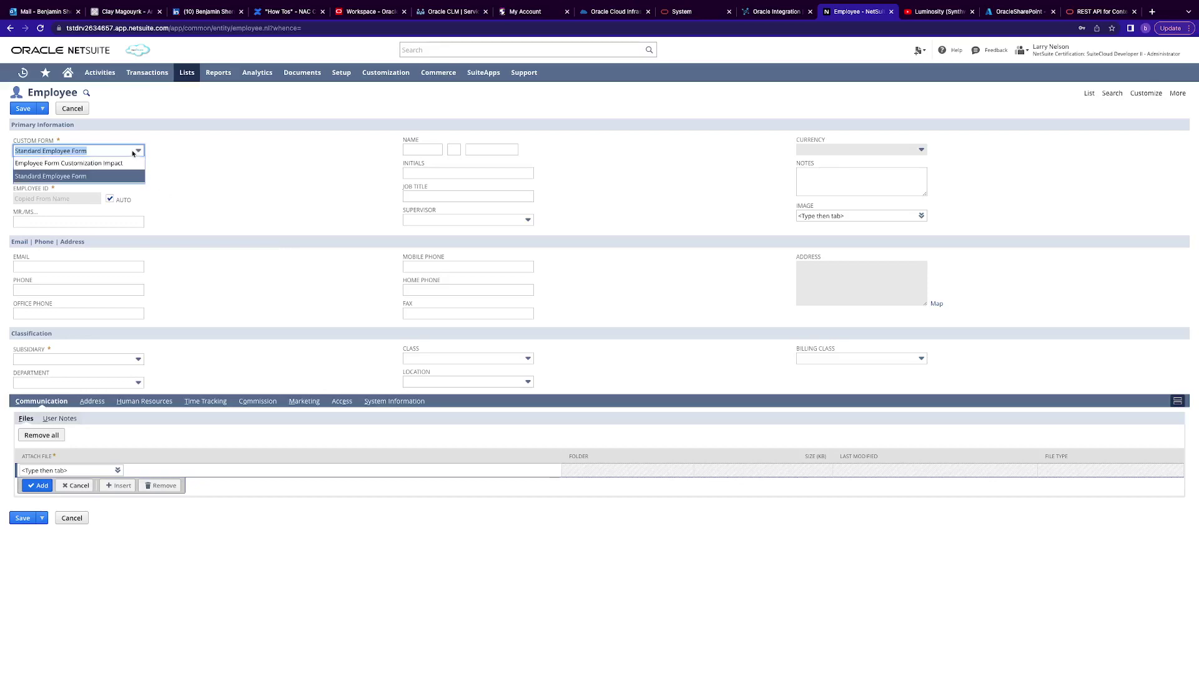
{"action": "left_click", "coordinate": [133, 152]}
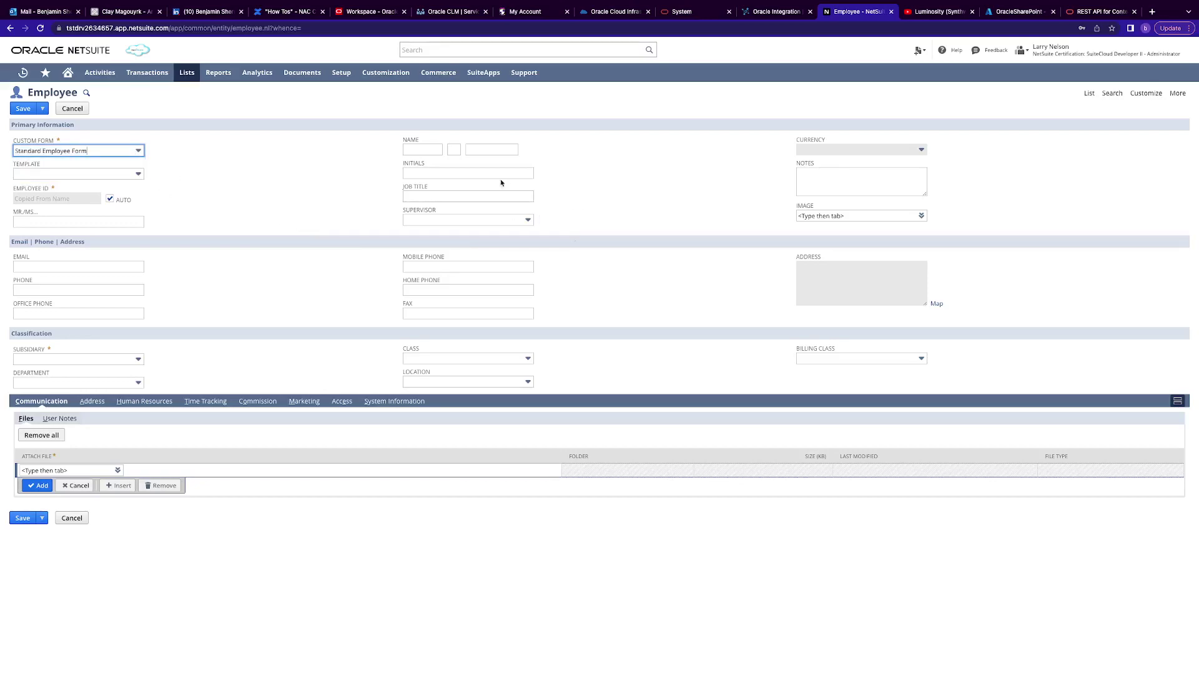
{"action": "left_click", "coordinate": [410, 152]}
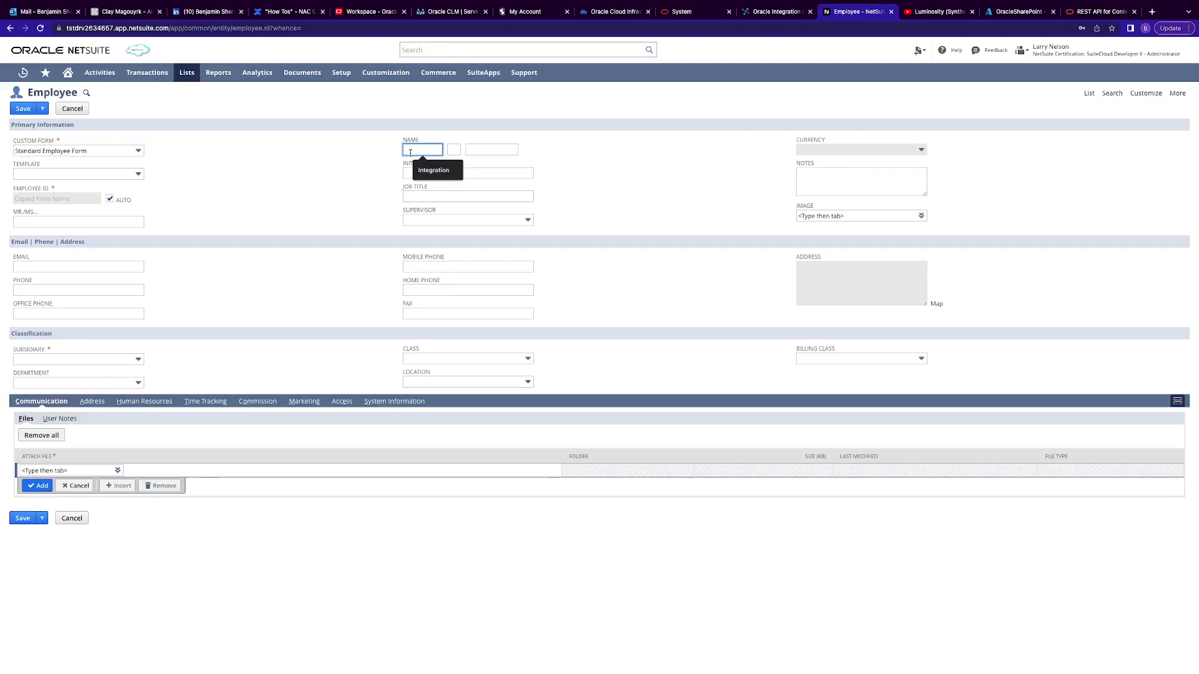
{"action": "type", "text": "Integration"}
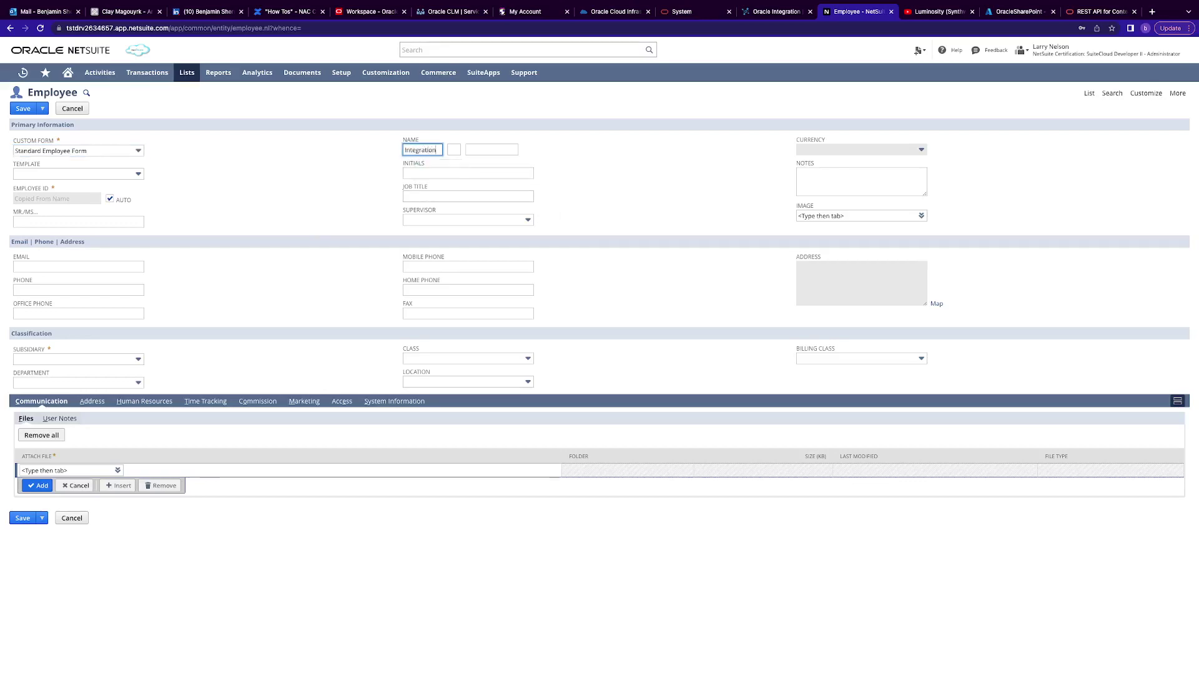
{"action": "left_click", "coordinate": [479, 151]}
{"action": "type", "text": "User"}
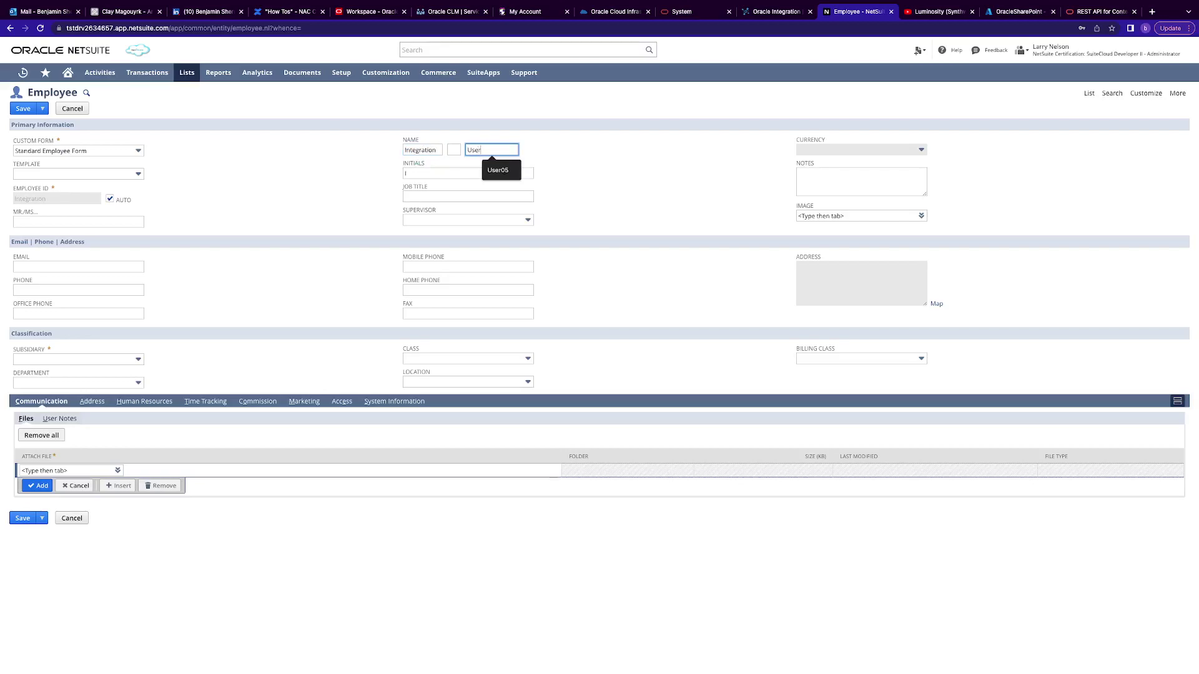
{"action": "type", "text": "06"}
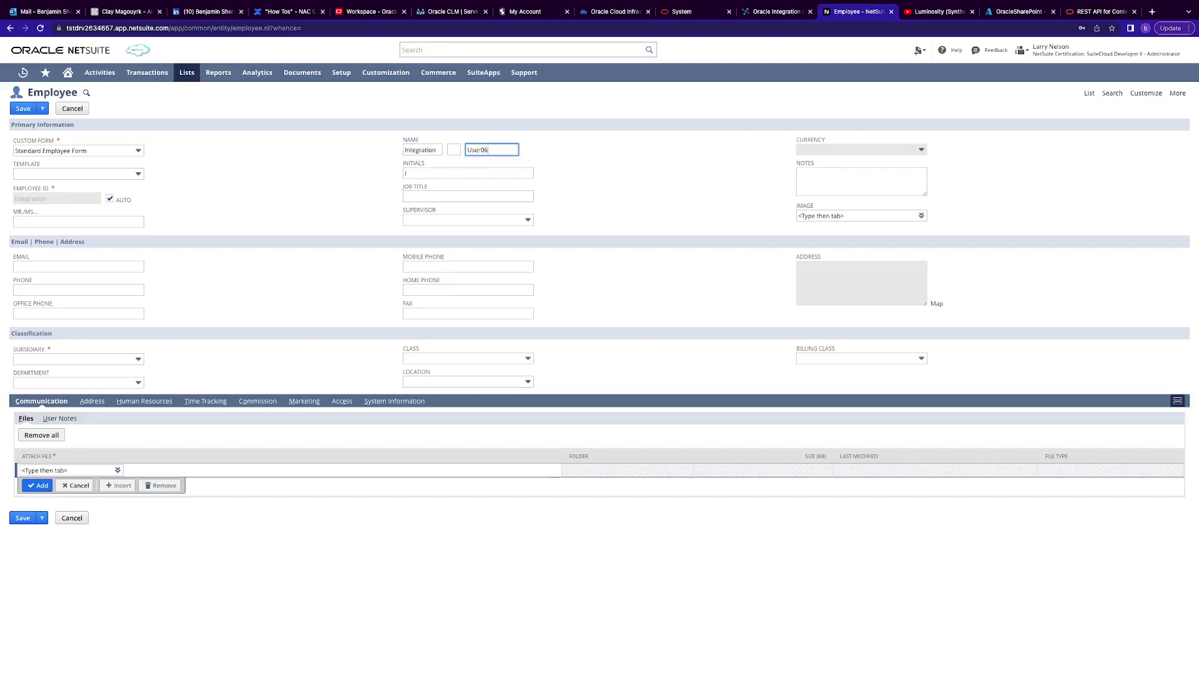
{"action": "left_click", "coordinate": [473, 170]}
Fill in the employee's e-mail address and set the subsidiary to HEADQUARTERS
{"action": "left_click", "coordinate": [106, 270]}
{"action": "left_click", "coordinate": [106, 288]}
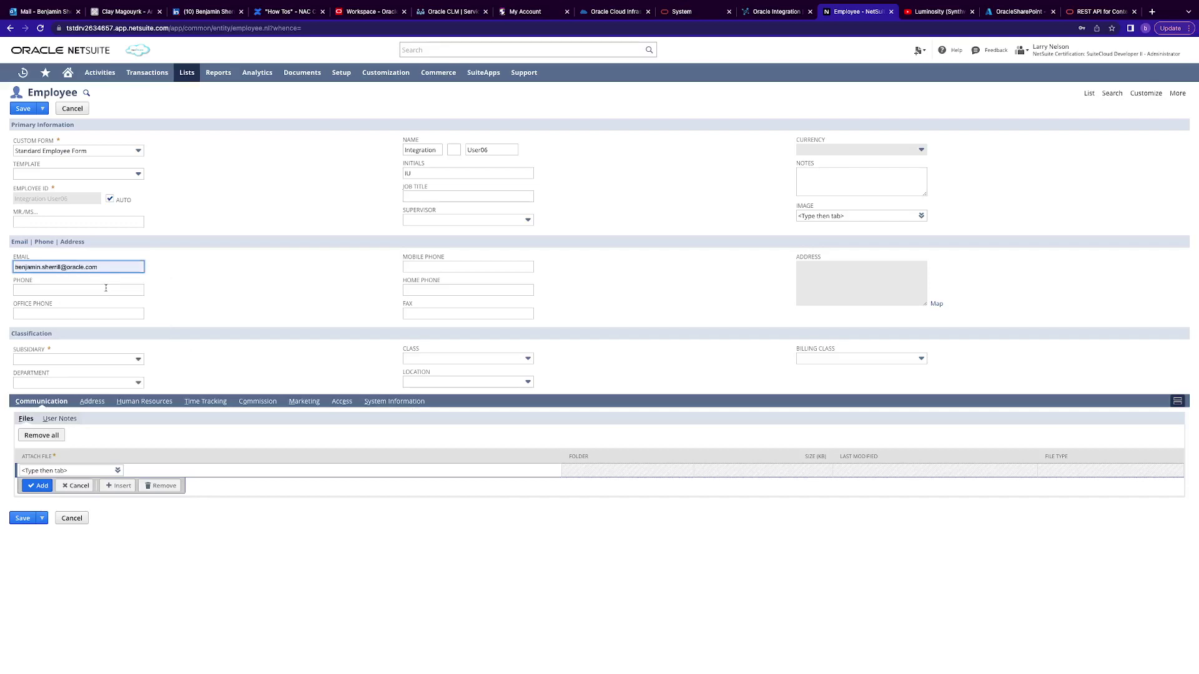
{"action": "left_click", "coordinate": [211, 307]}
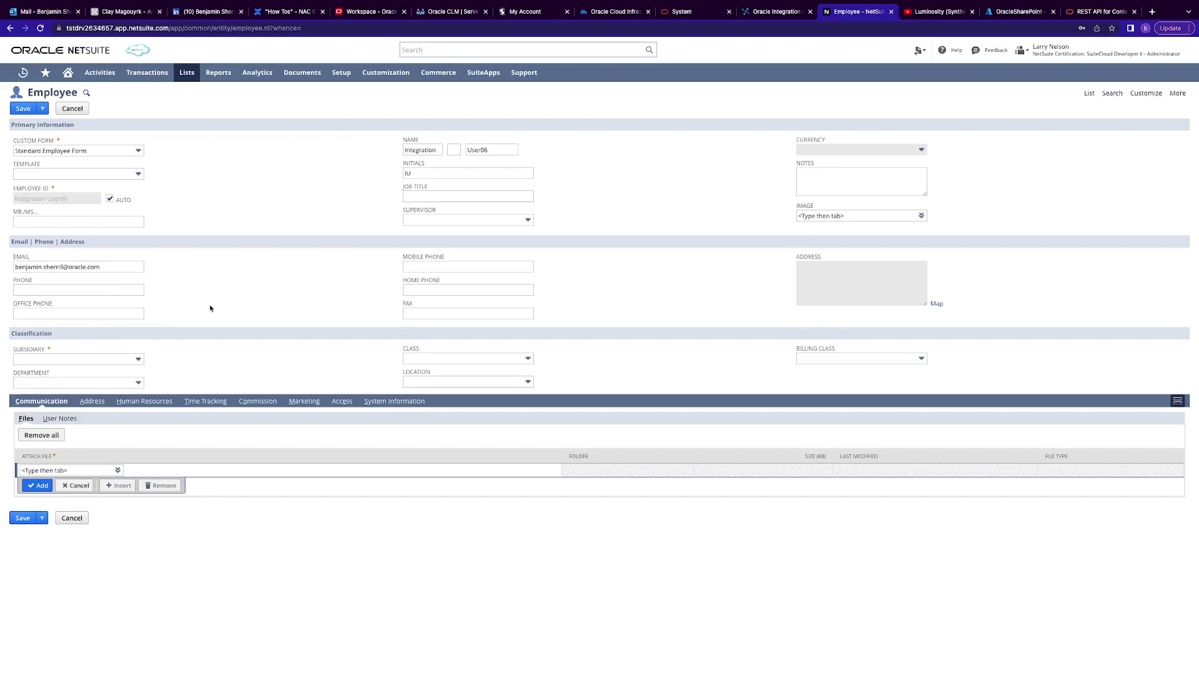
{"action": "left_click", "coordinate": [106, 359]}
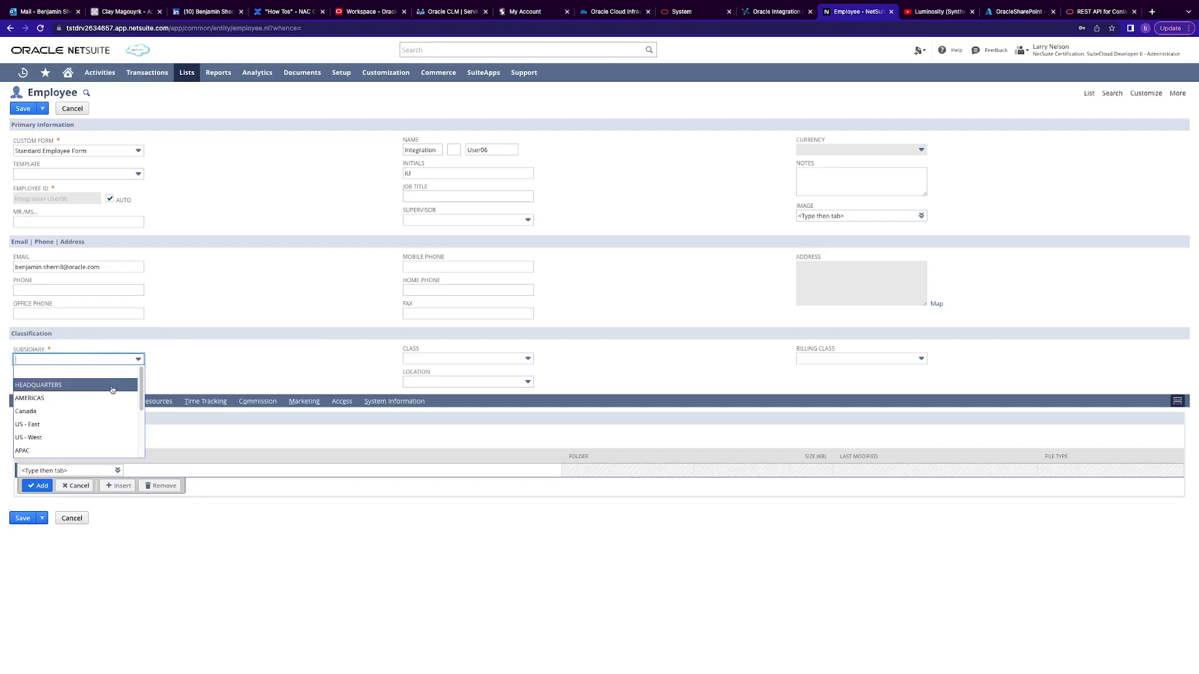
{"action": "left_click", "coordinate": [111, 386]}
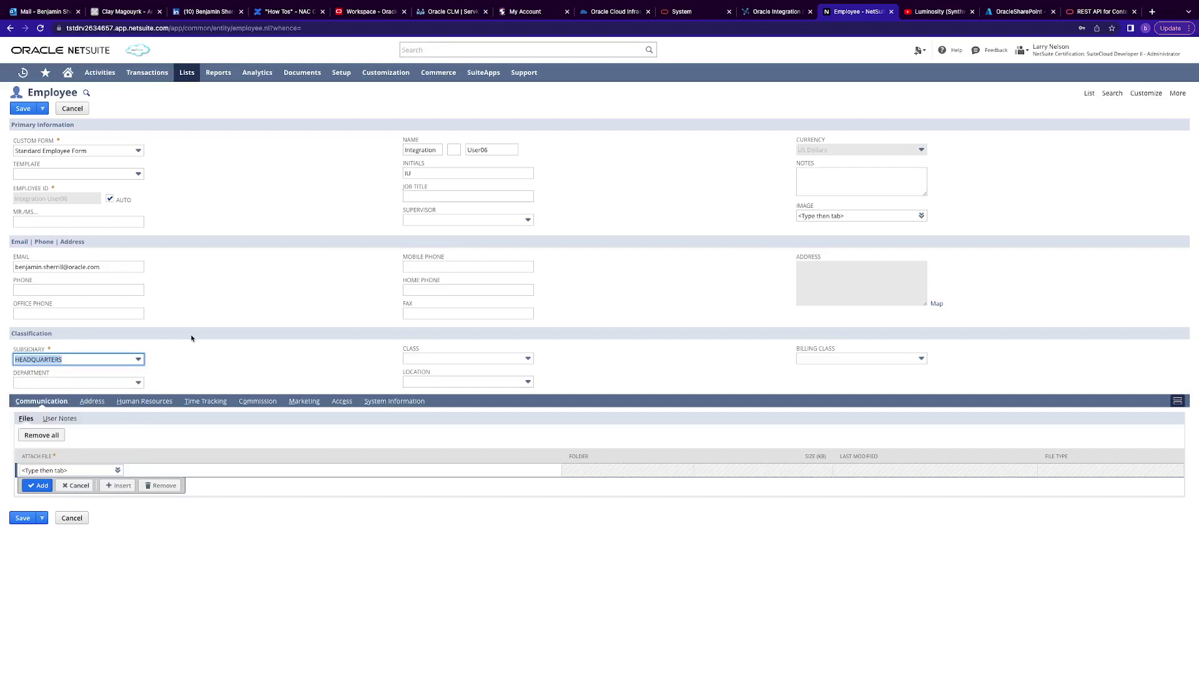
Give the employee access with a manually assigned password, entering it in both the Password and Confirm Password fields
{"action": "left_click", "coordinate": [342, 405]}
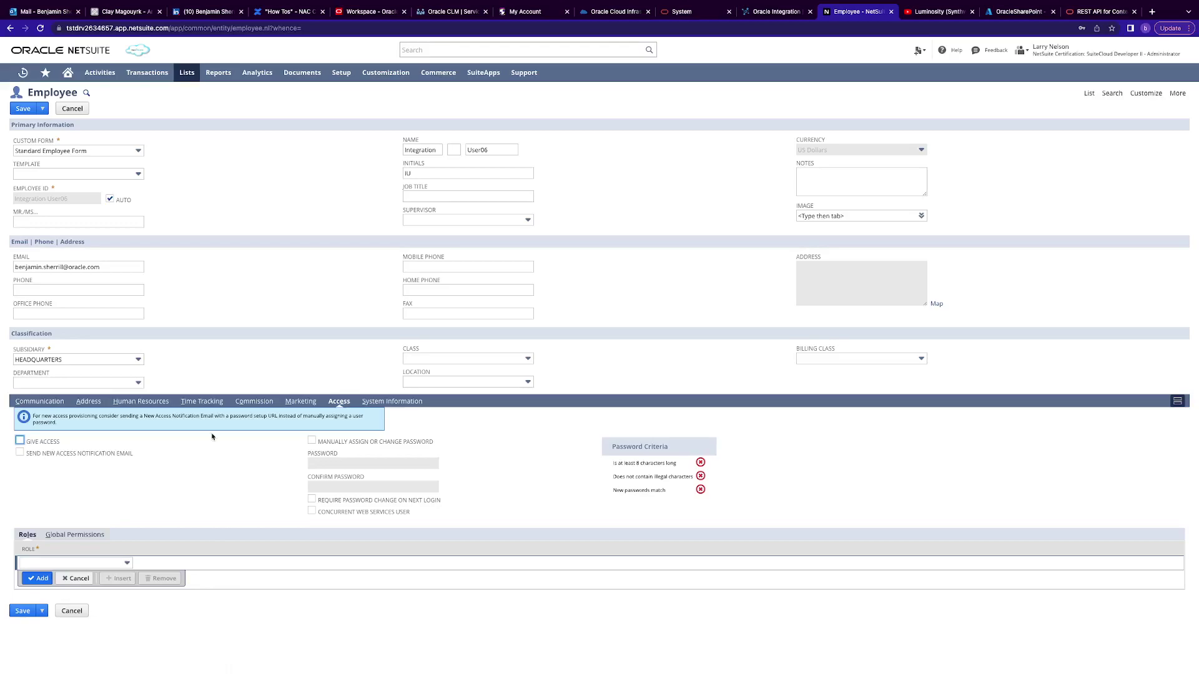
{"action": "left_click", "coordinate": [35, 443]}
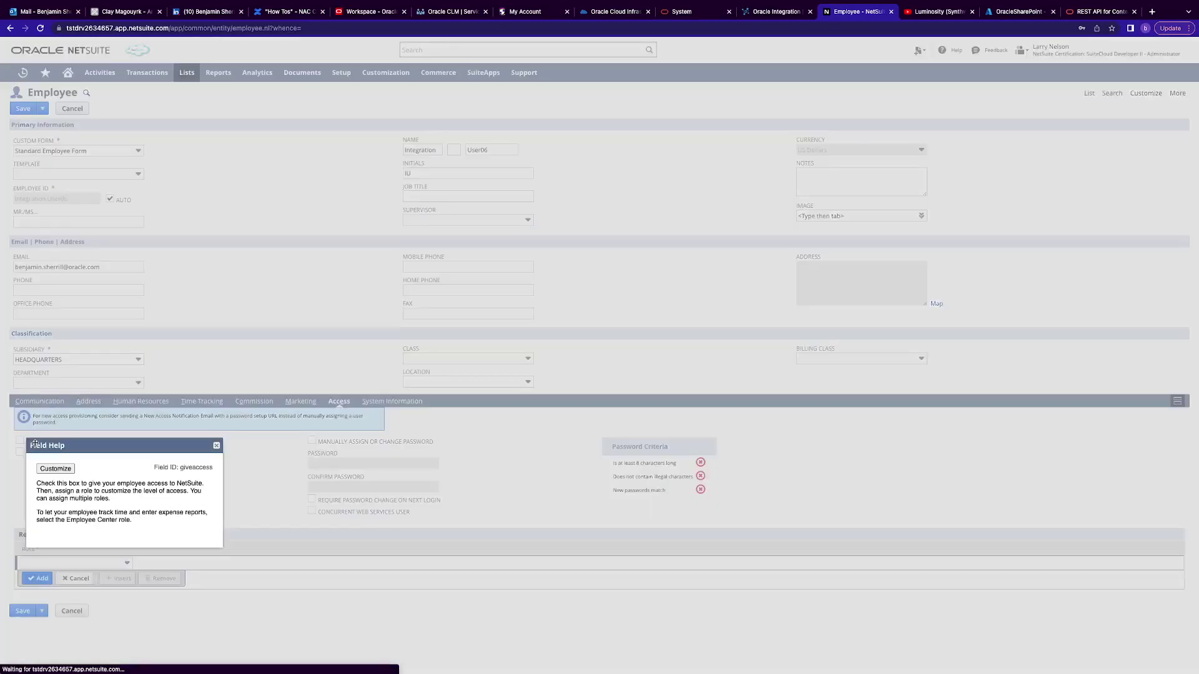
{"action": "left_click", "coordinate": [217, 446]}
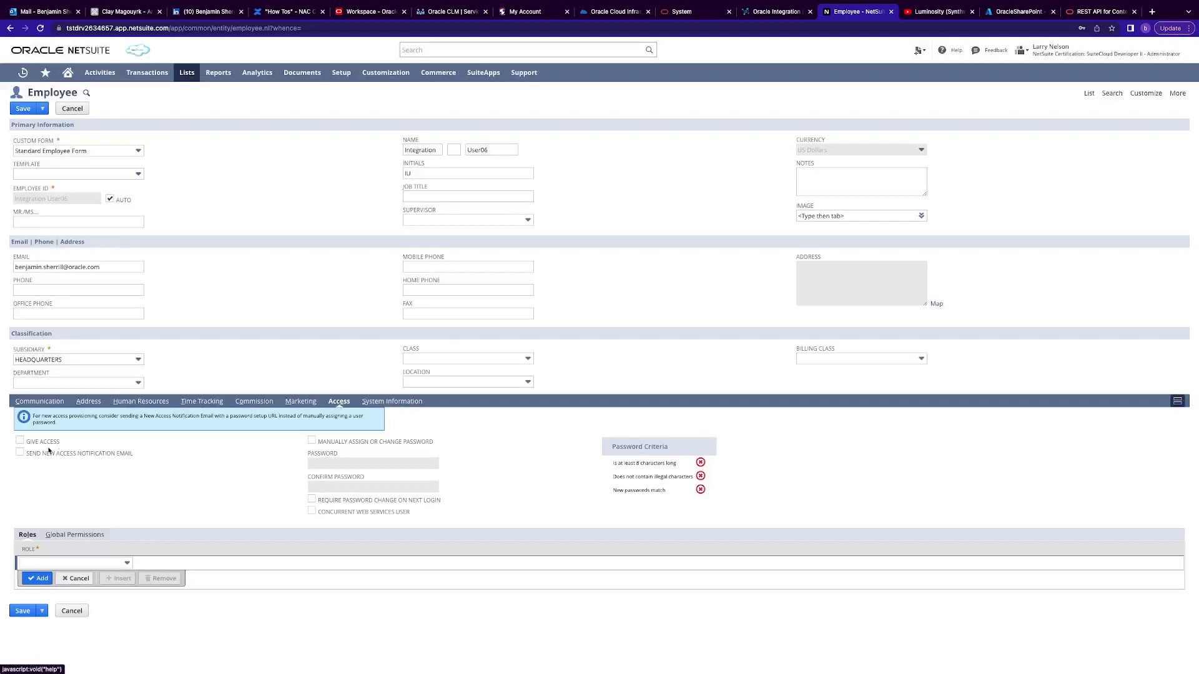
{"action": "left_click", "coordinate": [312, 440]}
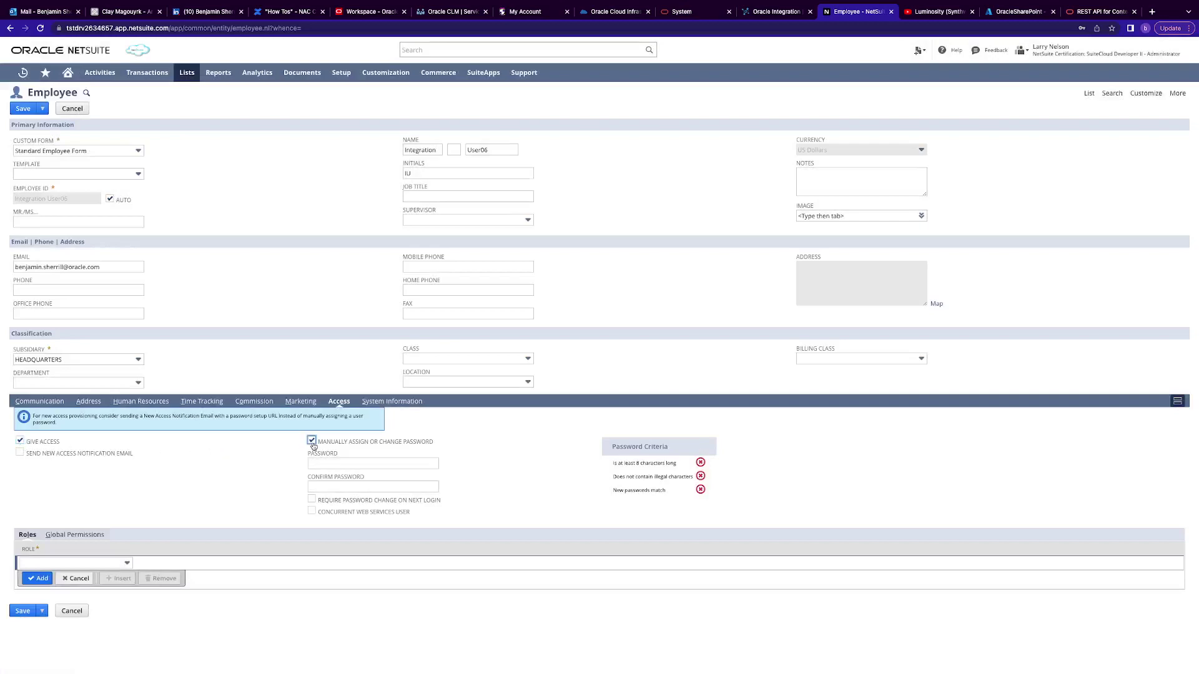
{"action": "left_click", "coordinate": [401, 462]}
{"action": "type", "text": "W"}
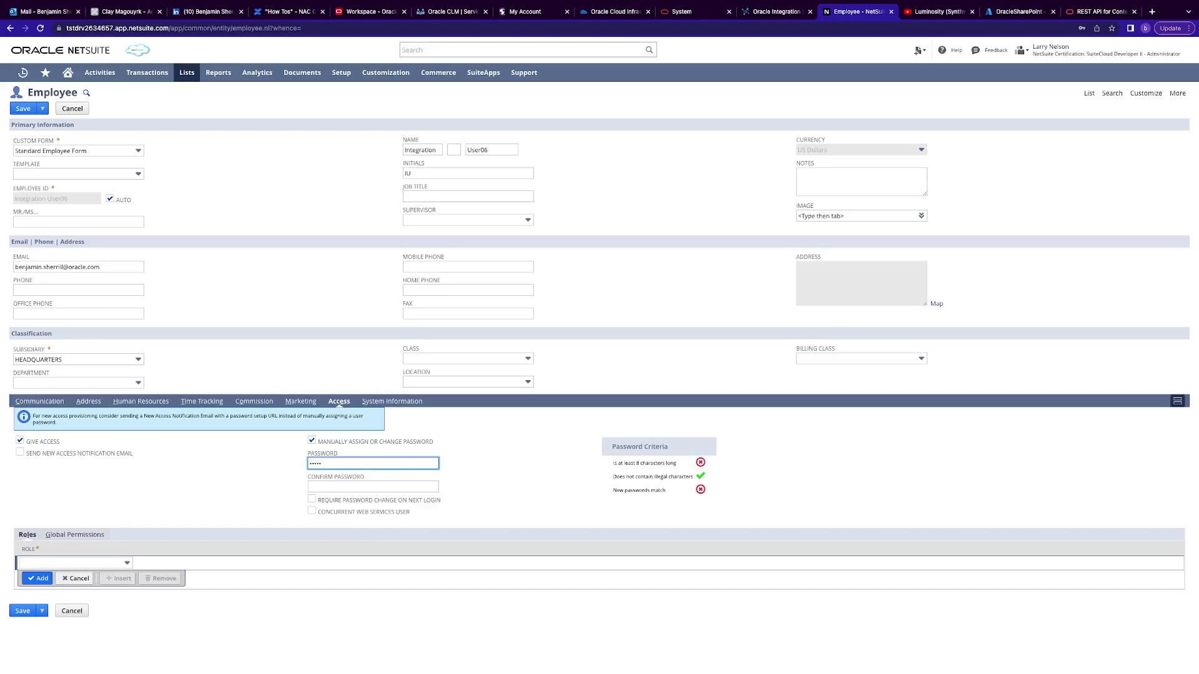
{"action": "type", "text": "•••••••"}
{"action": "key", "text": "Tab"}
{"action": "type", "text": "••••••••••••"}
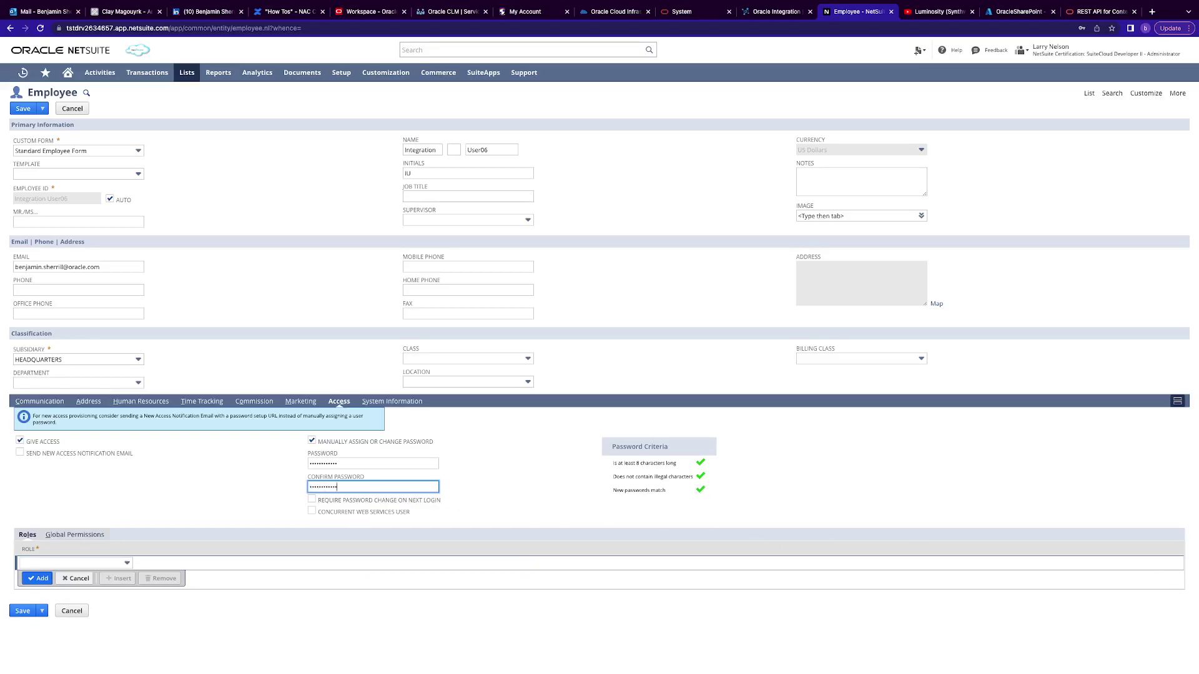
Assign Oracle Integration Role2 to the employee and save the record, accepting the password change and dismissing the browser's offer to update the stored password
{"action": "left_click", "coordinate": [75, 563]}
{"action": "scroll", "coordinate": [105, 601], "scroll_direction": "down", "scroll_amount": 10}
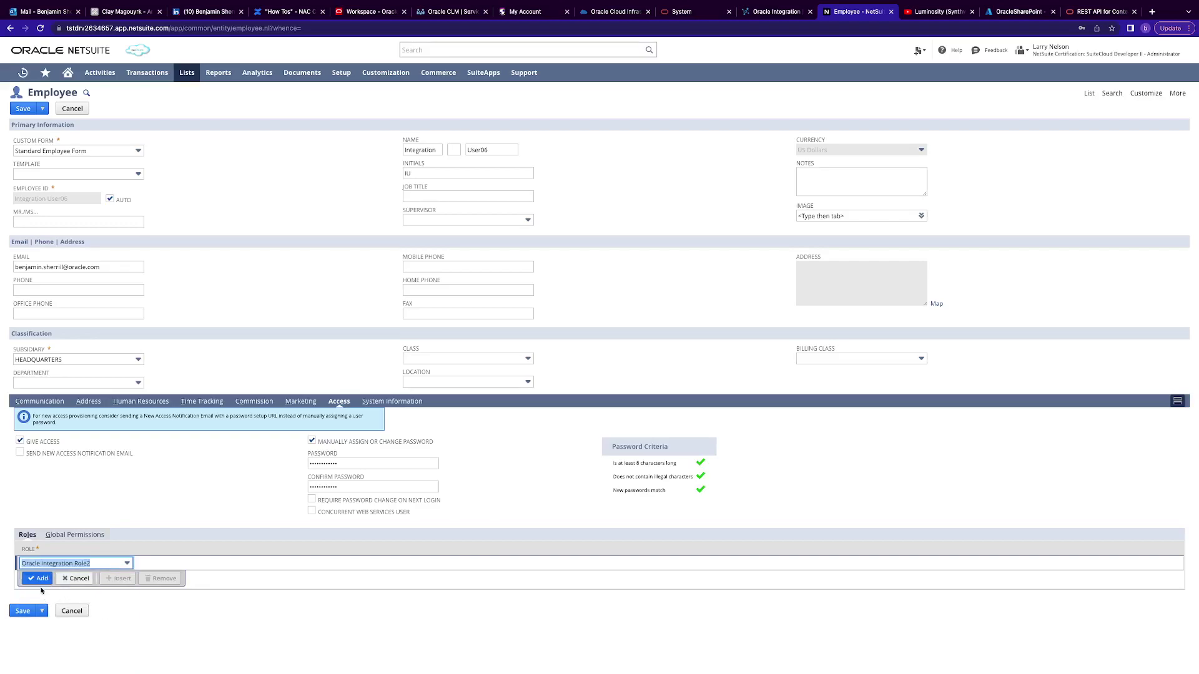
{"action": "left_click", "coordinate": [39, 578]}
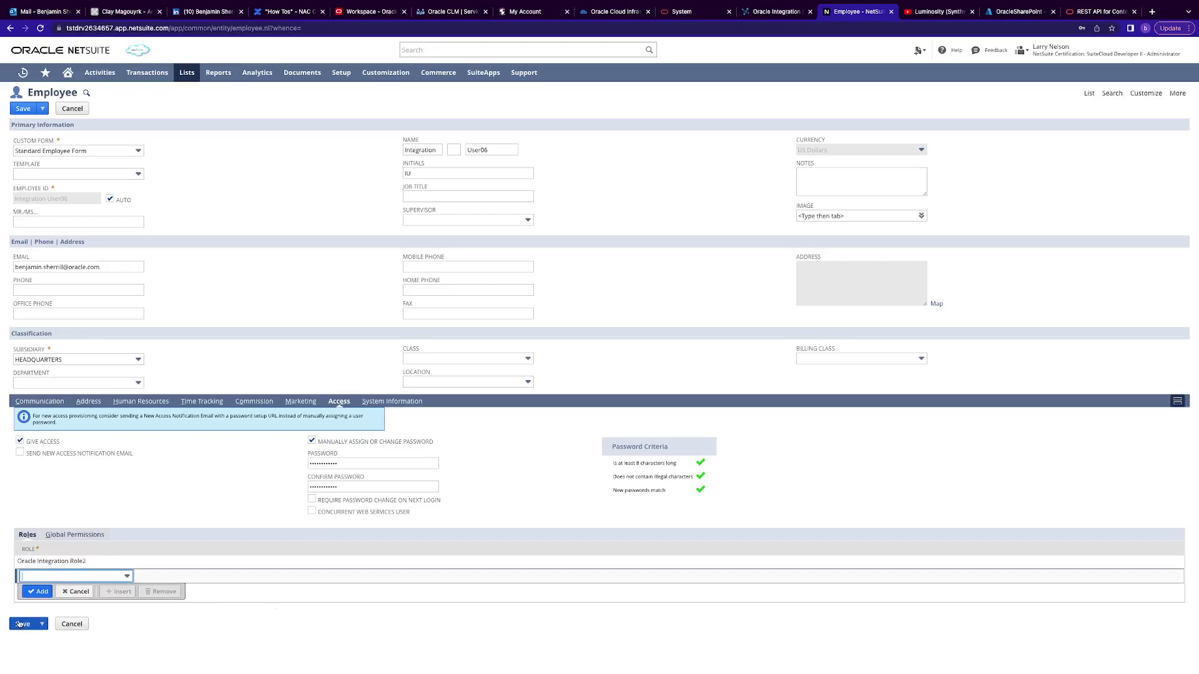
{"action": "left_click", "coordinate": [21, 624]}
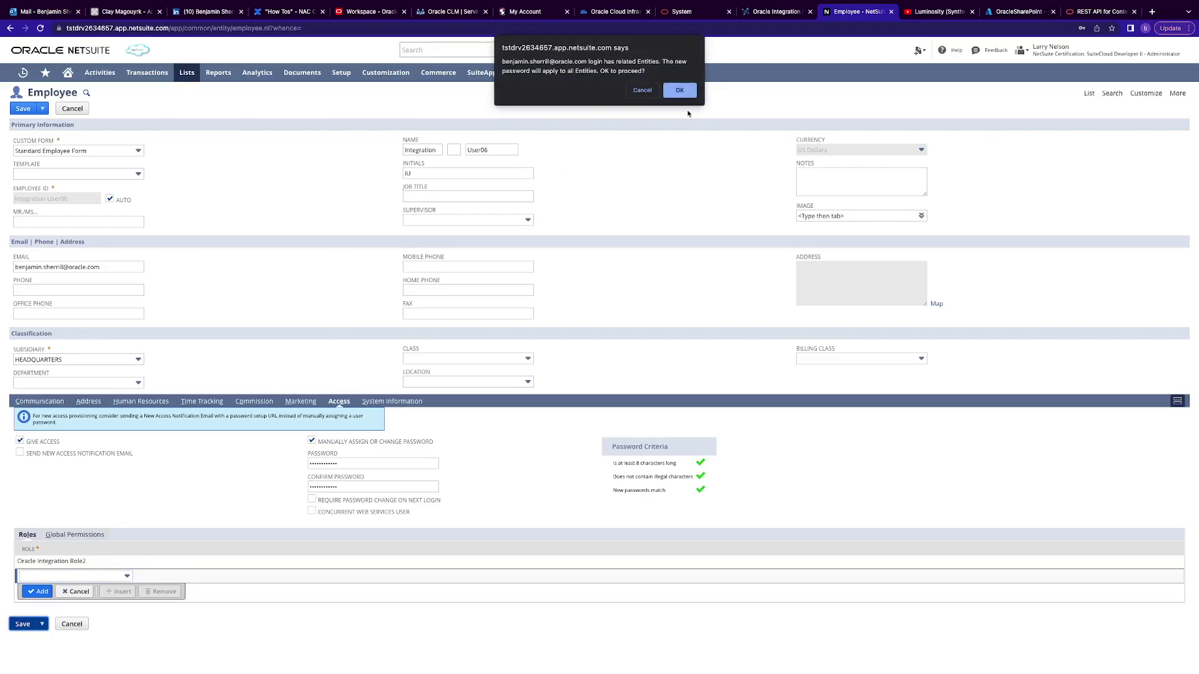
{"action": "left_click", "coordinate": [680, 91]}
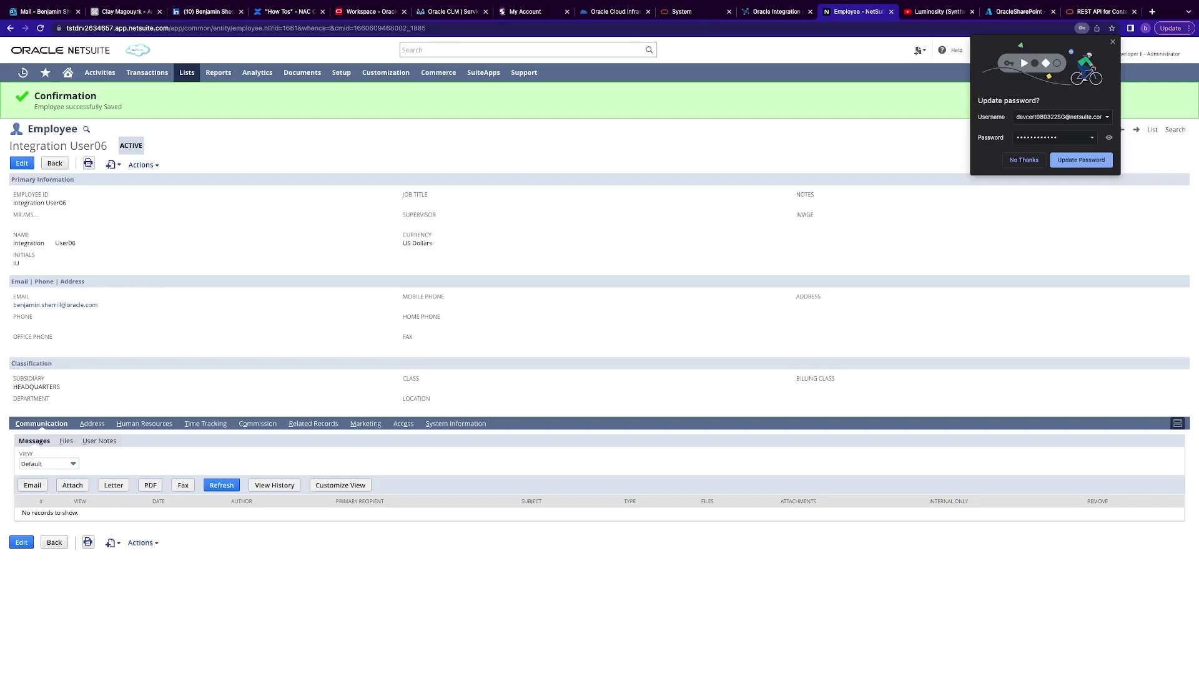
{"action": "left_click", "coordinate": [1113, 44]}
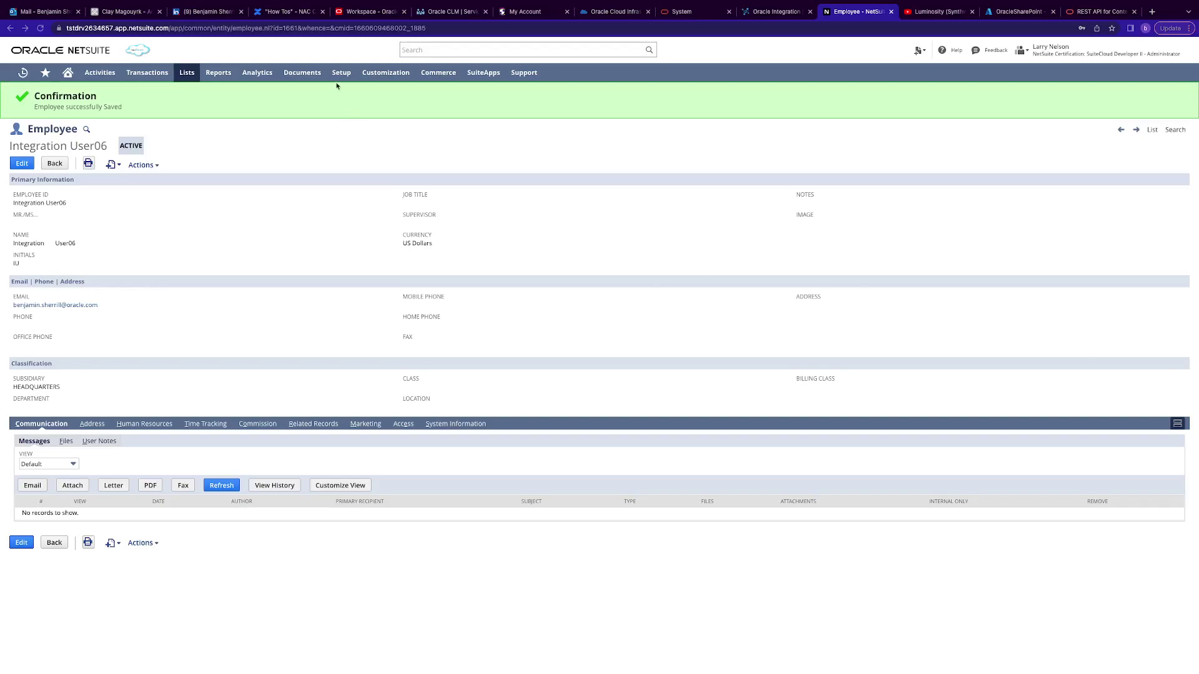
Open a blank form for creating a new integration record
{"action": "mouse_move", "coordinate": [339, 73]}
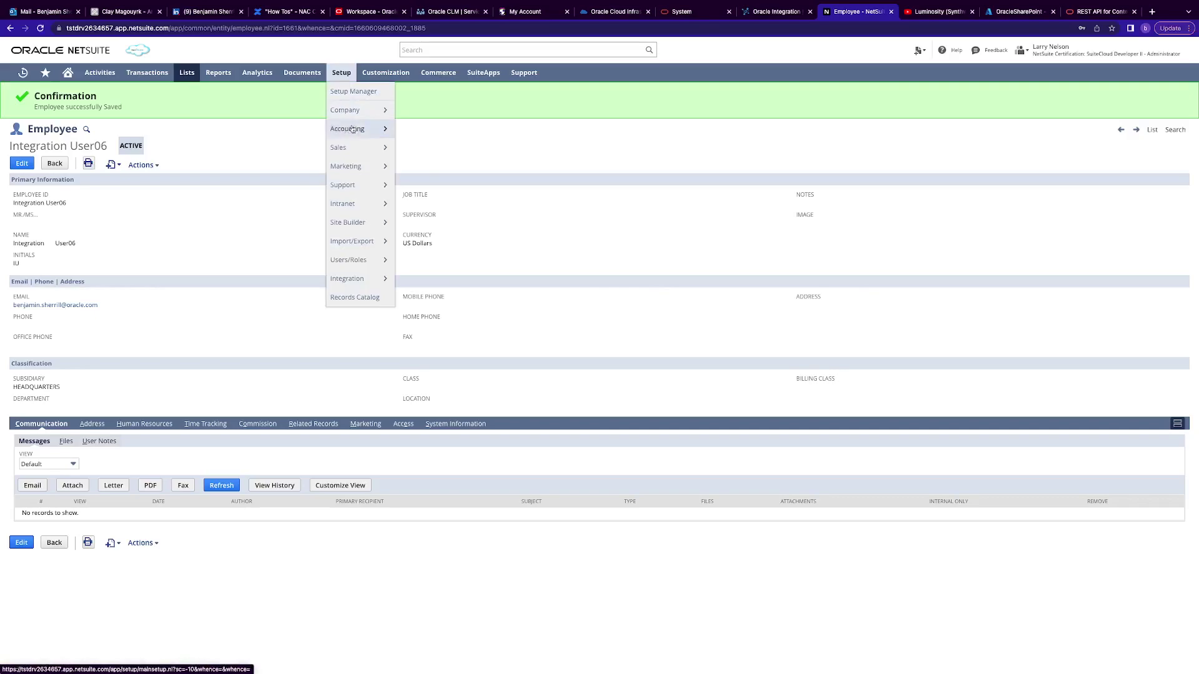
{"action": "mouse_move", "coordinate": [358, 144]}
{"action": "mouse_move", "coordinate": [374, 279]}
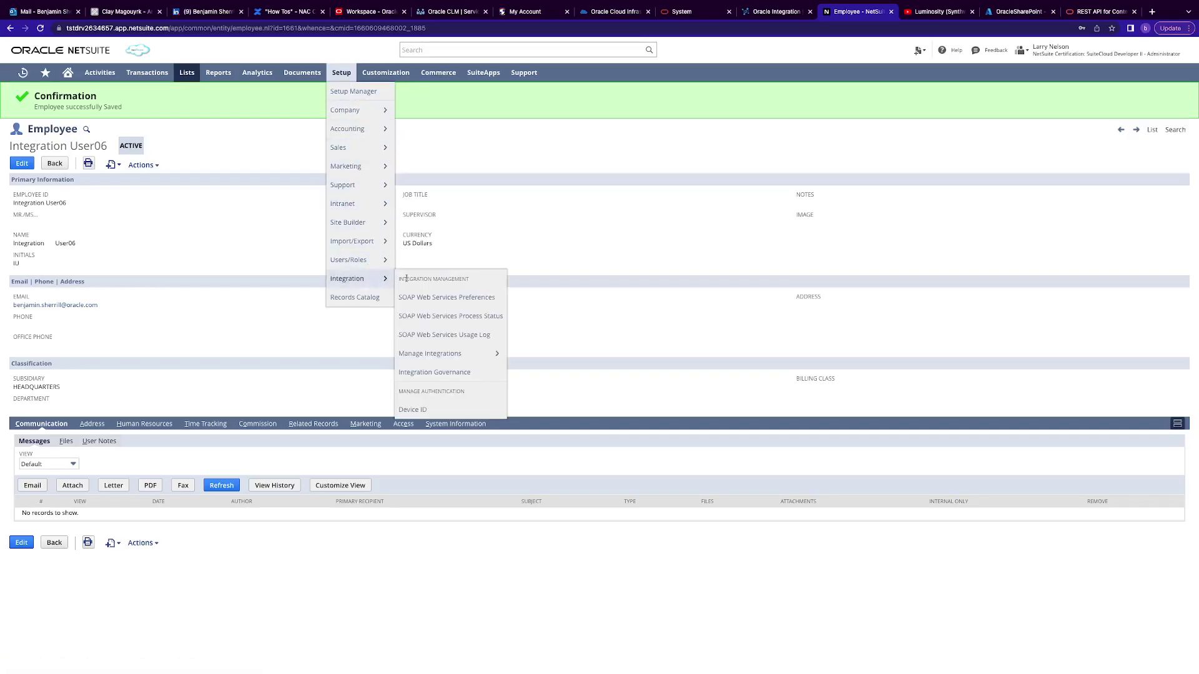
{"action": "mouse_move", "coordinate": [455, 359]}
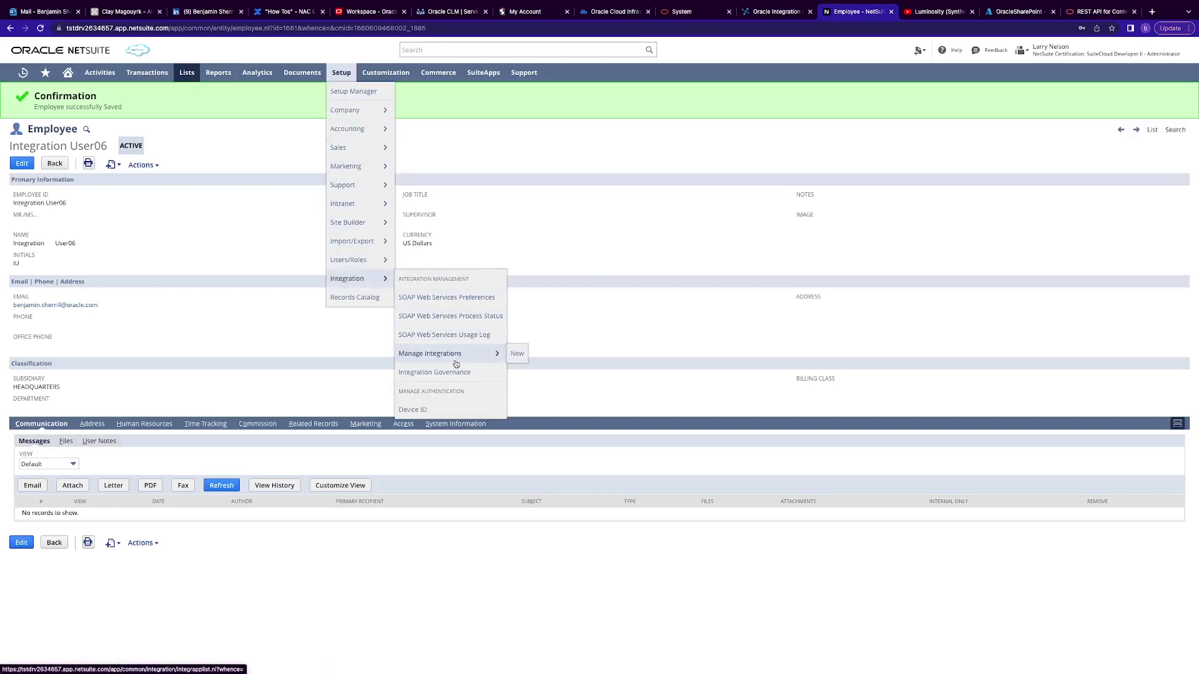
{"action": "left_click", "coordinate": [517, 355]}
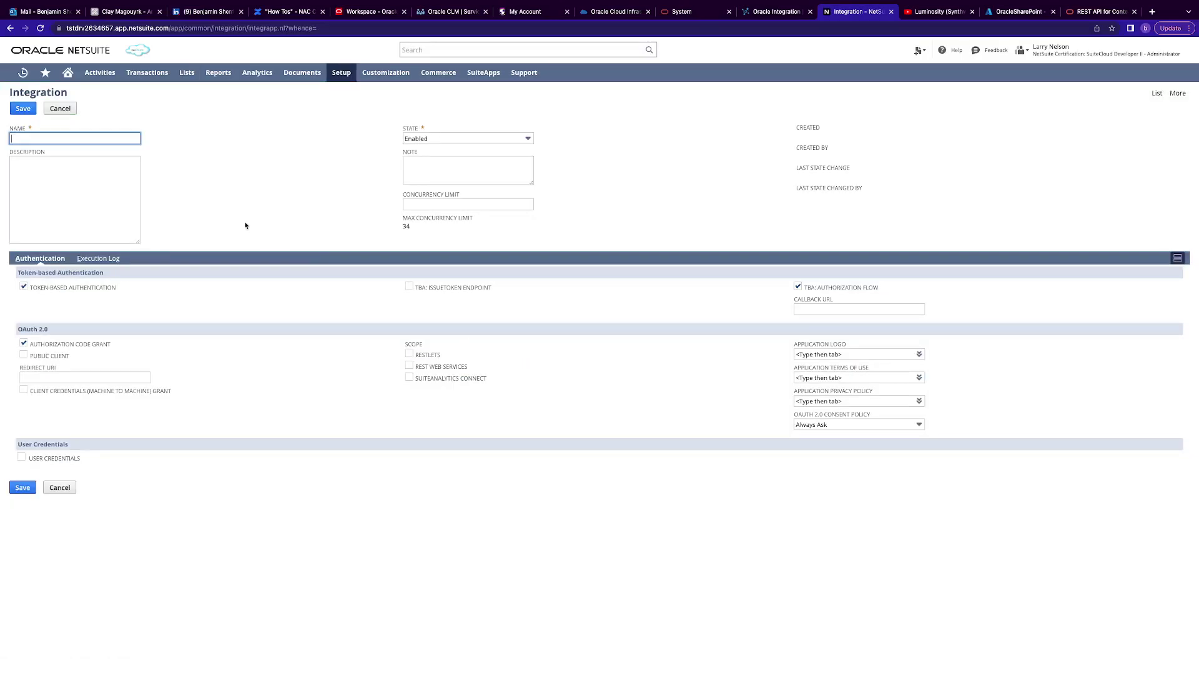
Name the new integration record Oracle Integration TBA2
{"action": "type", "text": "Oracle Intration"}
{"action": "key", "text": "BackSpace"}
{"action": "key", "text": "BackSpace"}
{"action": "key", "text": "BackSpace"}
{"action": "key", "text": "BackSpace"}
{"action": "key", "text": "BackSpace"}
{"action": "type", "text": "egration TBA"}
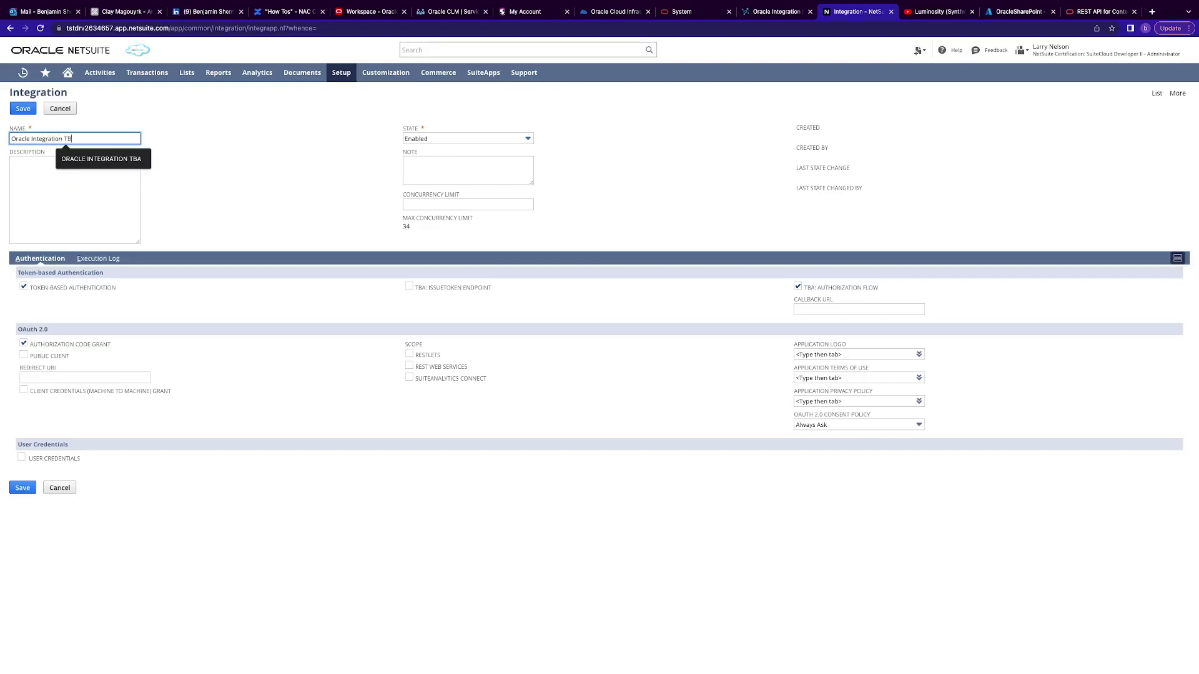
{"action": "type", "text": "2"}
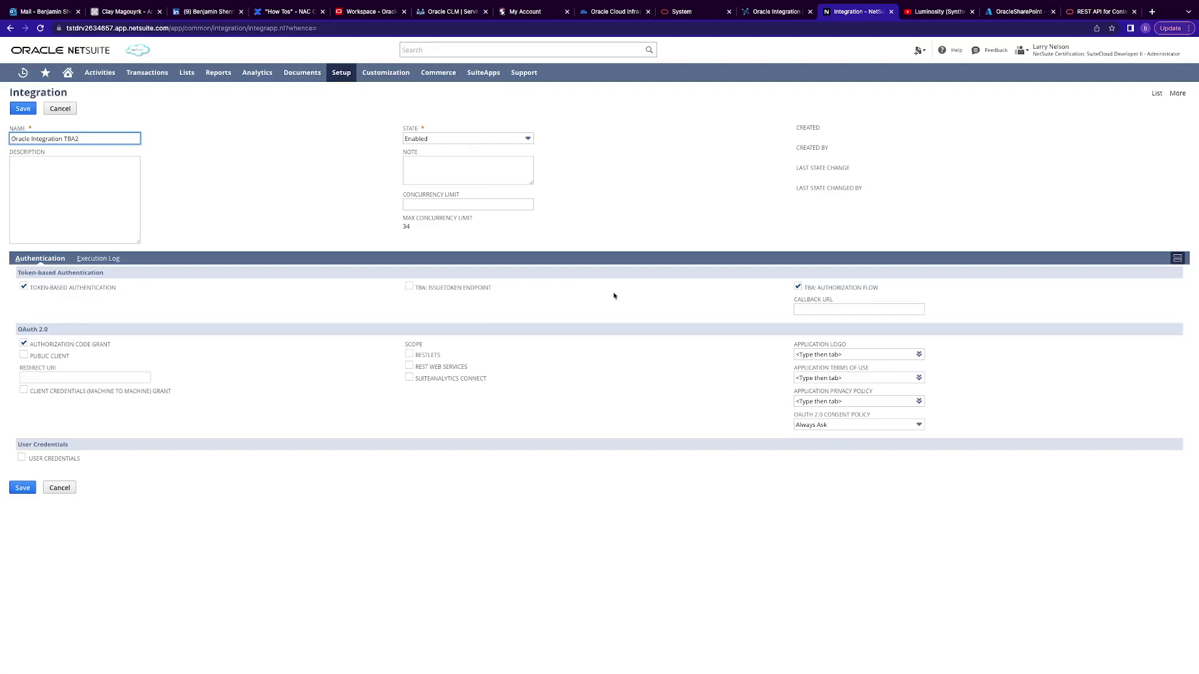
Turn off TBA: Authorization Flow and Authorization Code Grant, leaving only Token-Based Authentication enabled, and save the integration record
{"action": "left_click", "coordinate": [797, 287]}
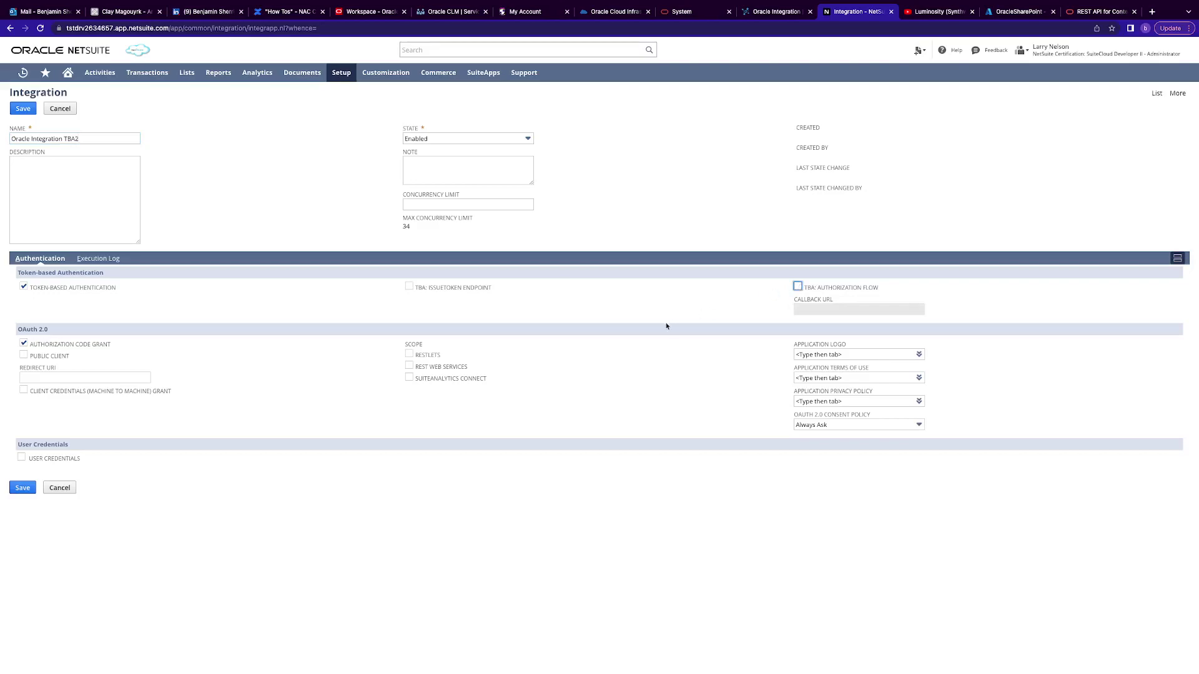
{"action": "left_click", "coordinate": [24, 342]}
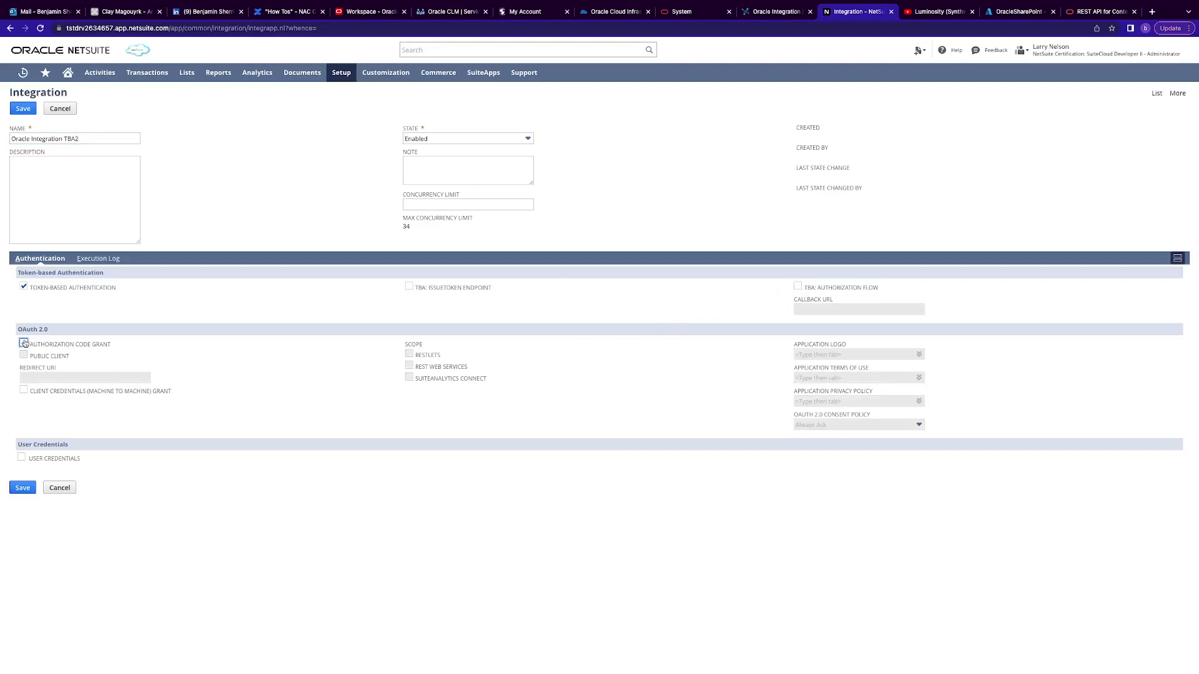
{"action": "left_click", "coordinate": [23, 488]}
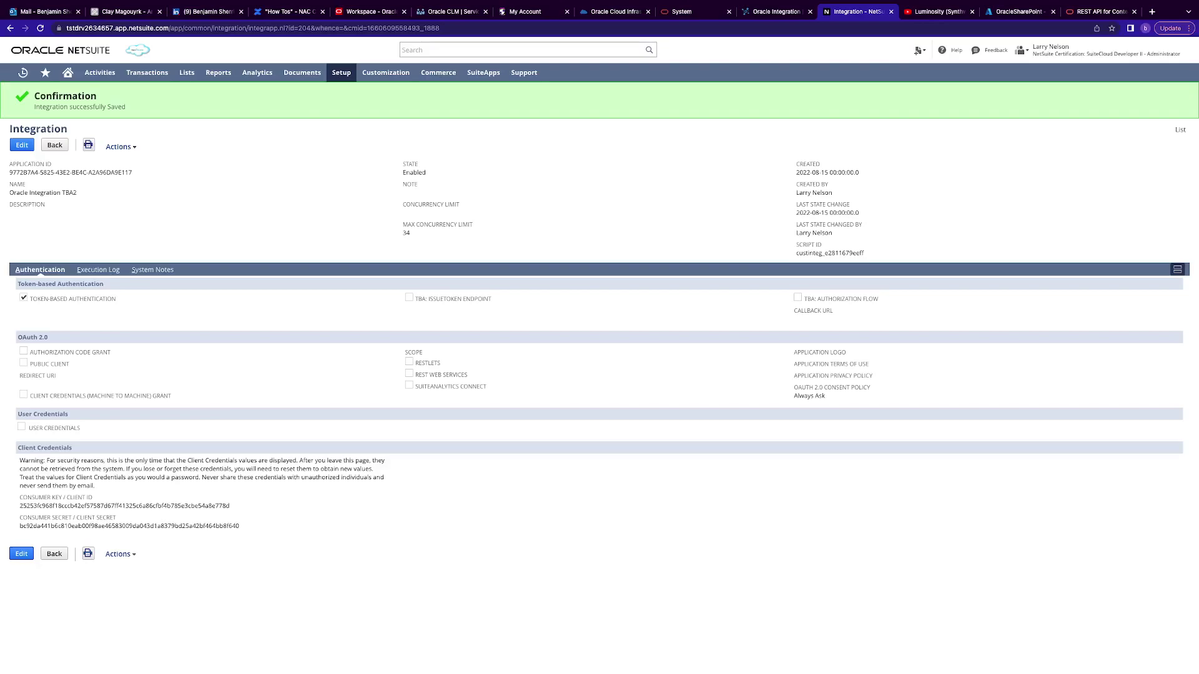
{"action": "left_click", "coordinate": [341, 73]}
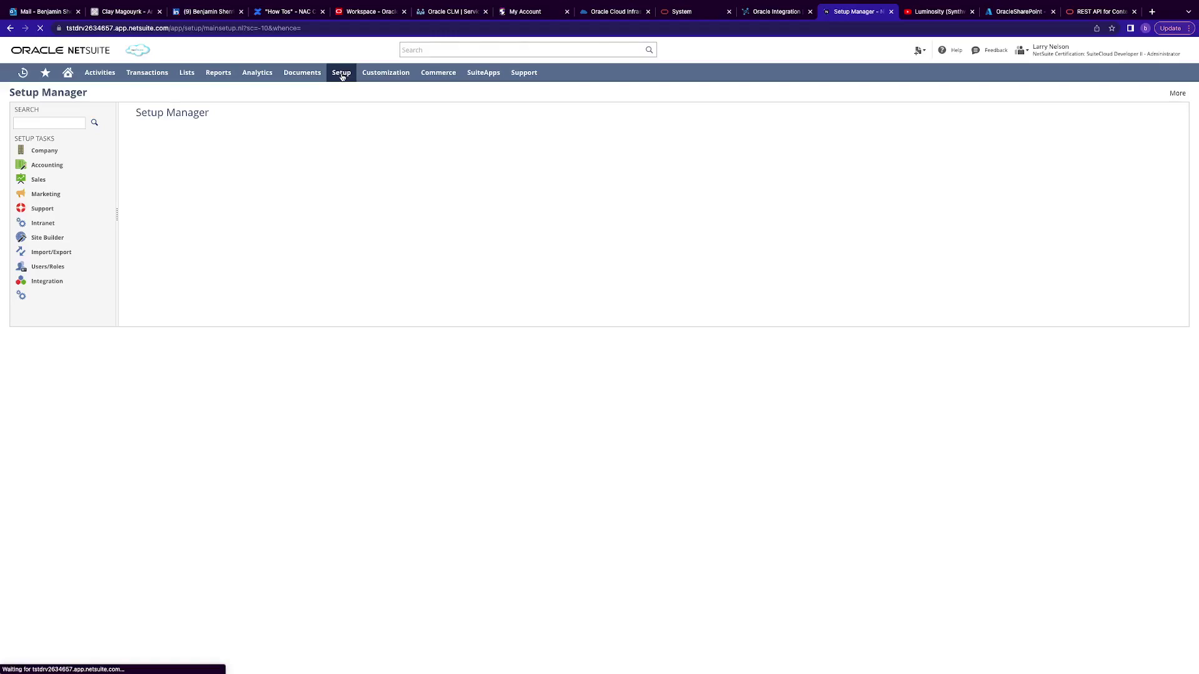
{"action": "left_click", "coordinate": [385, 74]}
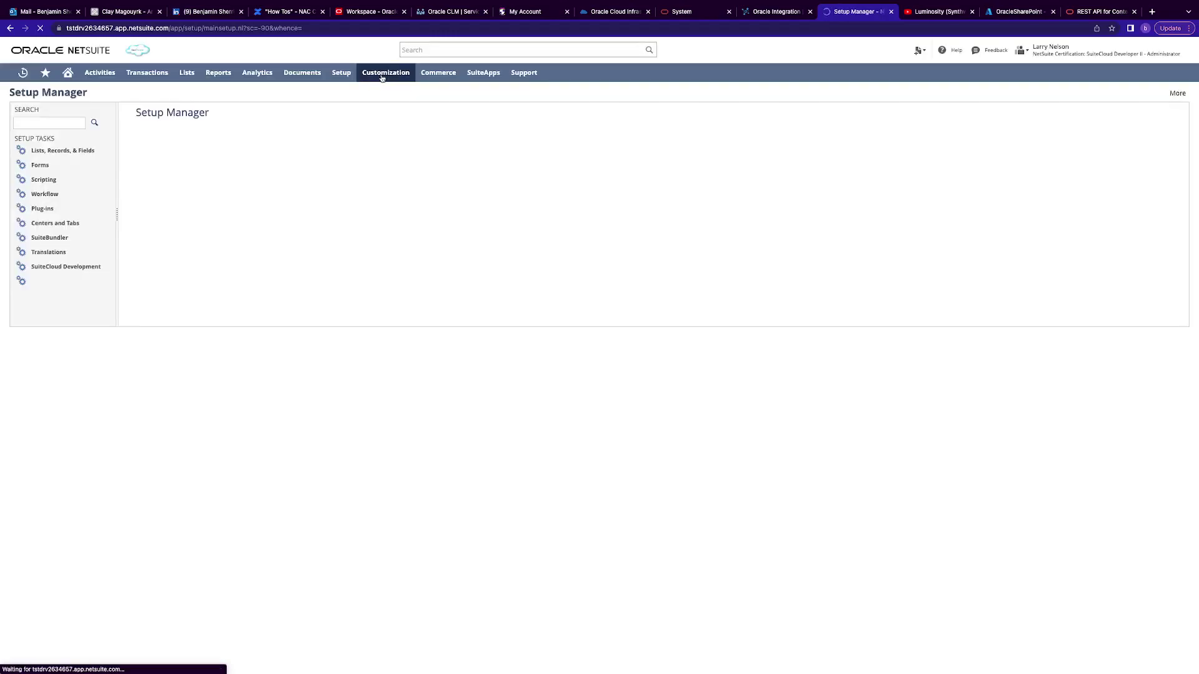
{"action": "left_click", "coordinate": [342, 78]}
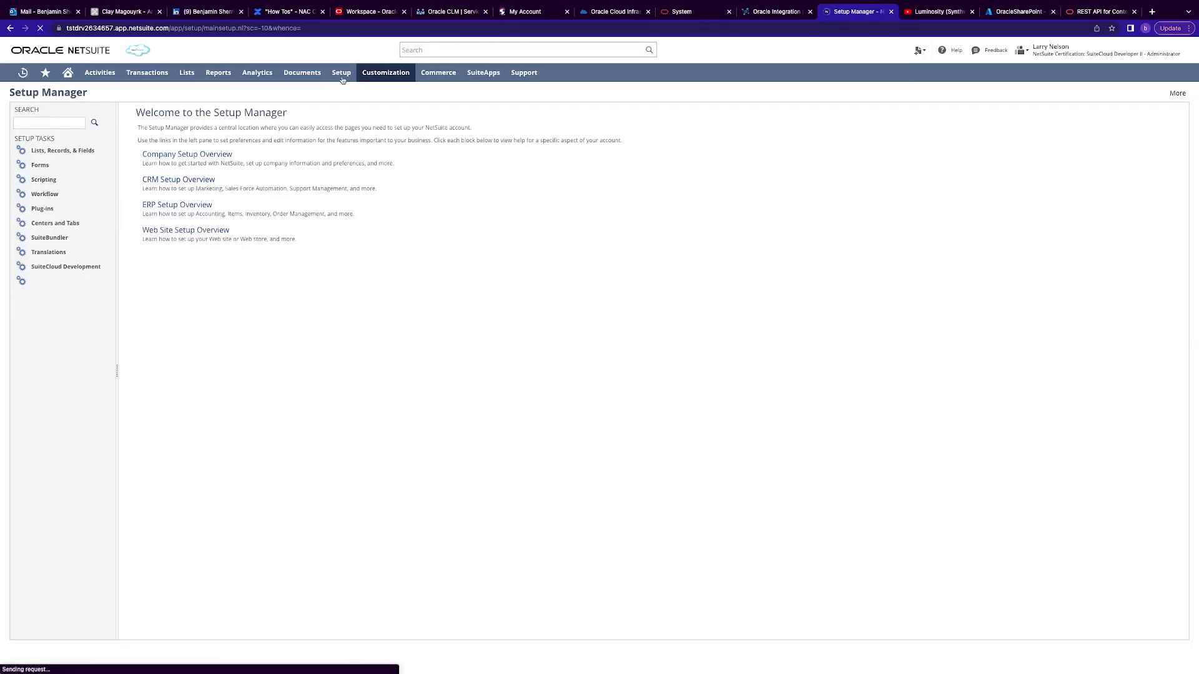
{"action": "left_click", "coordinate": [383, 75]}
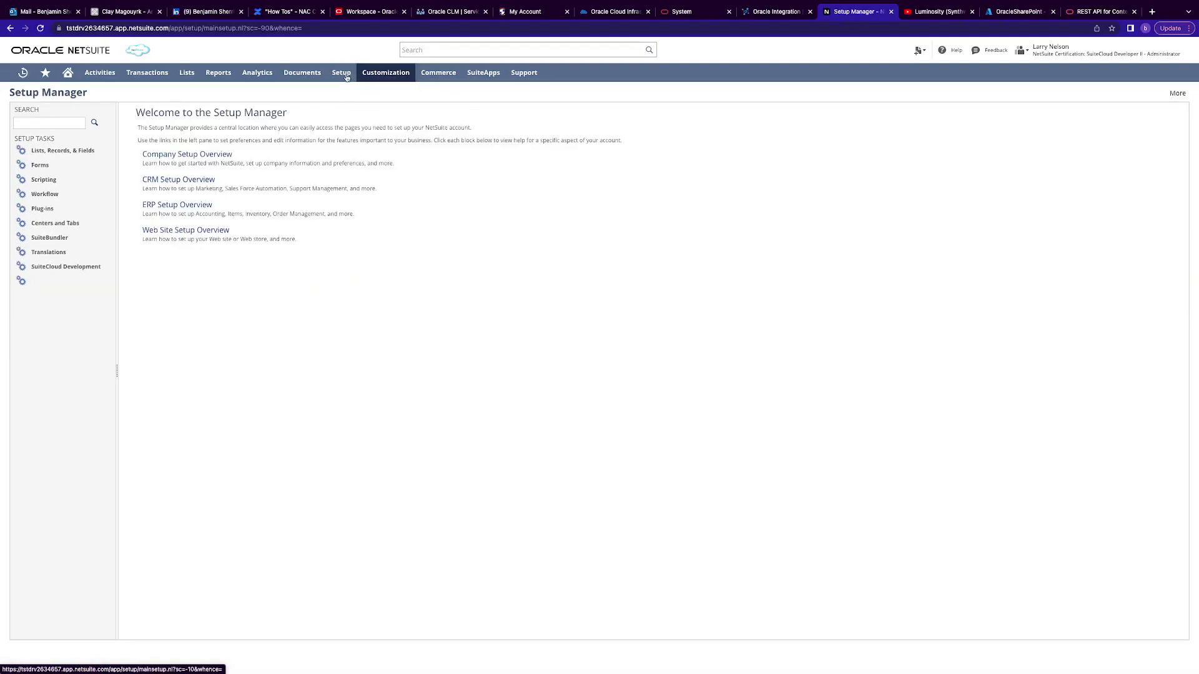
Open a blank form for creating a new access token
{"action": "mouse_move", "coordinate": [341, 74]}
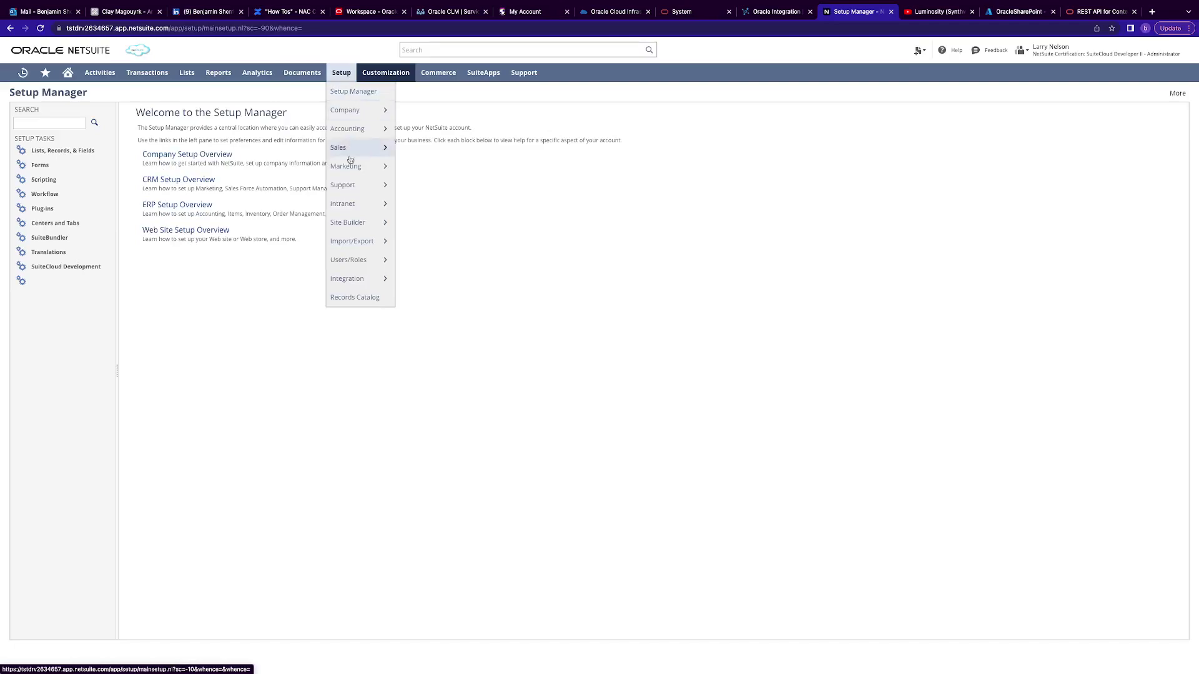
{"action": "mouse_move", "coordinate": [350, 184]}
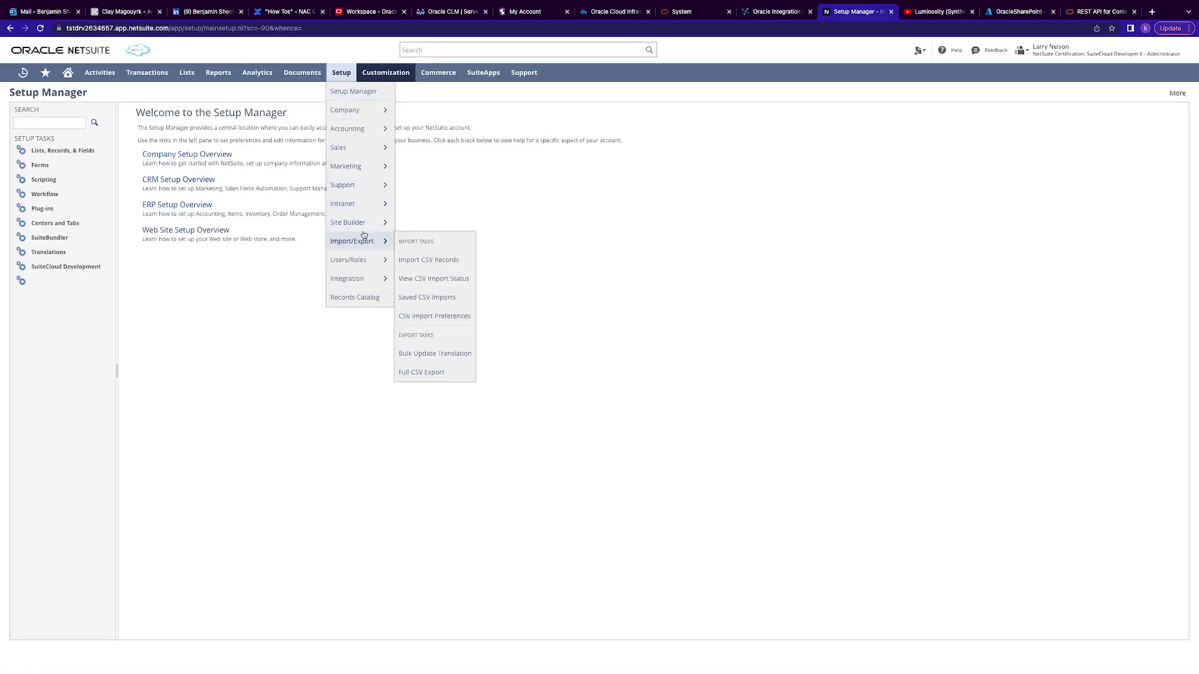
{"action": "mouse_move", "coordinate": [371, 266]}
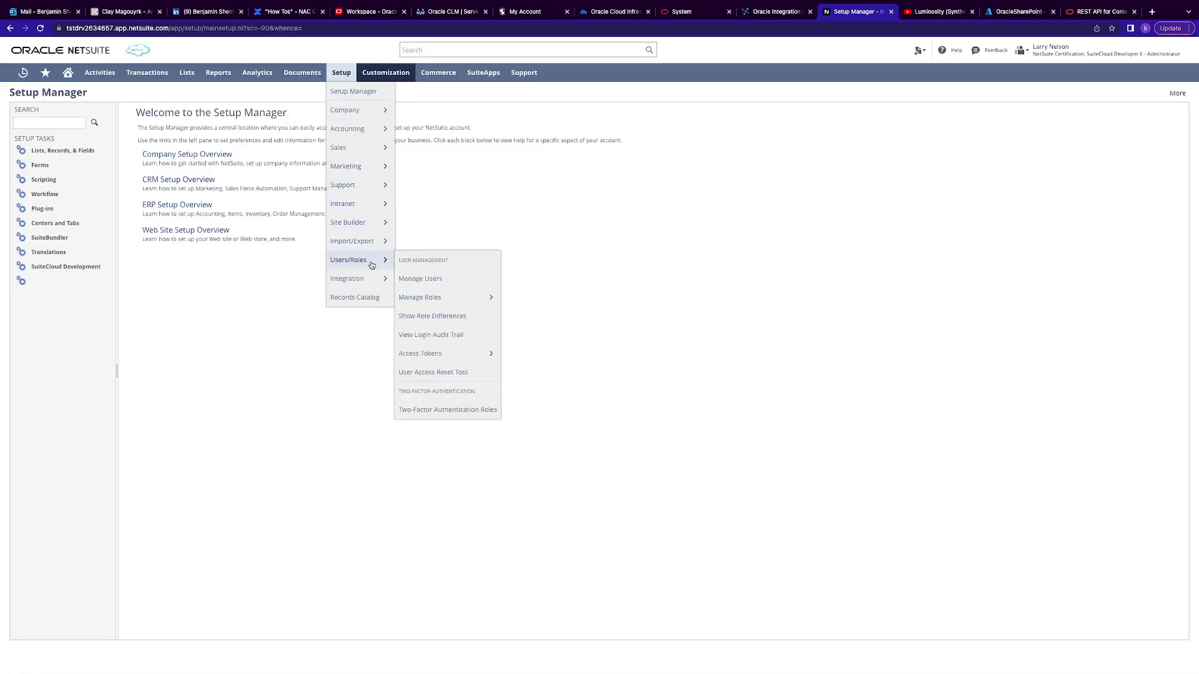
{"action": "mouse_move", "coordinate": [499, 355]}
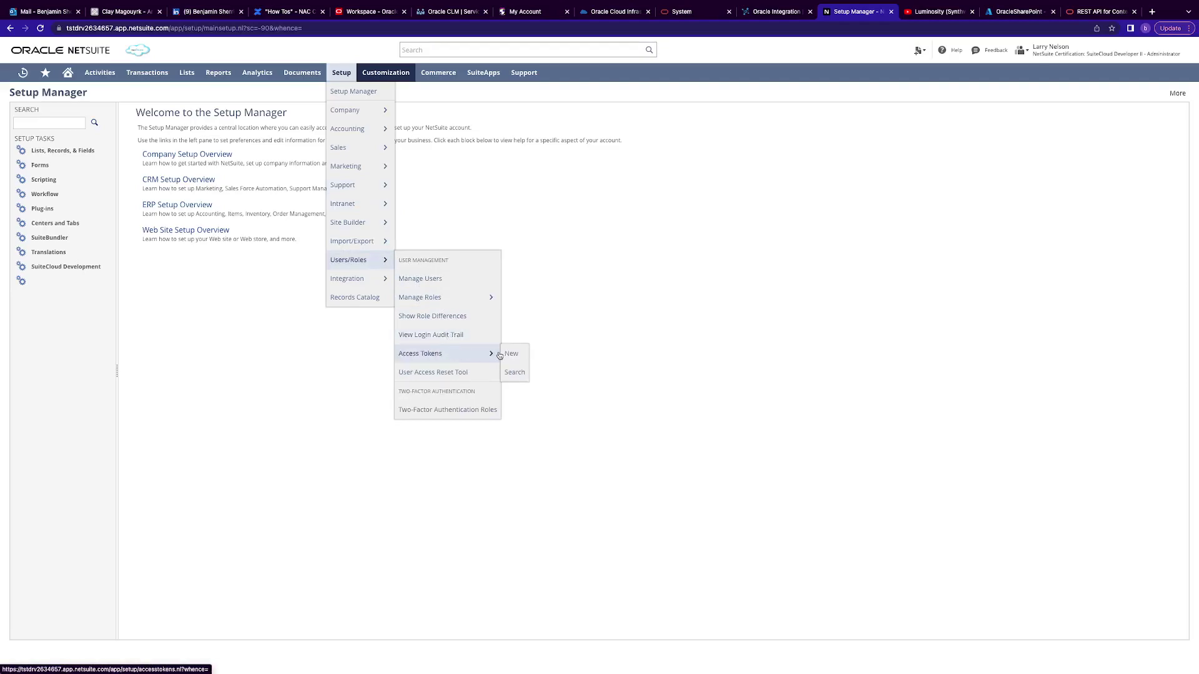
{"action": "left_click", "coordinate": [508, 353]}
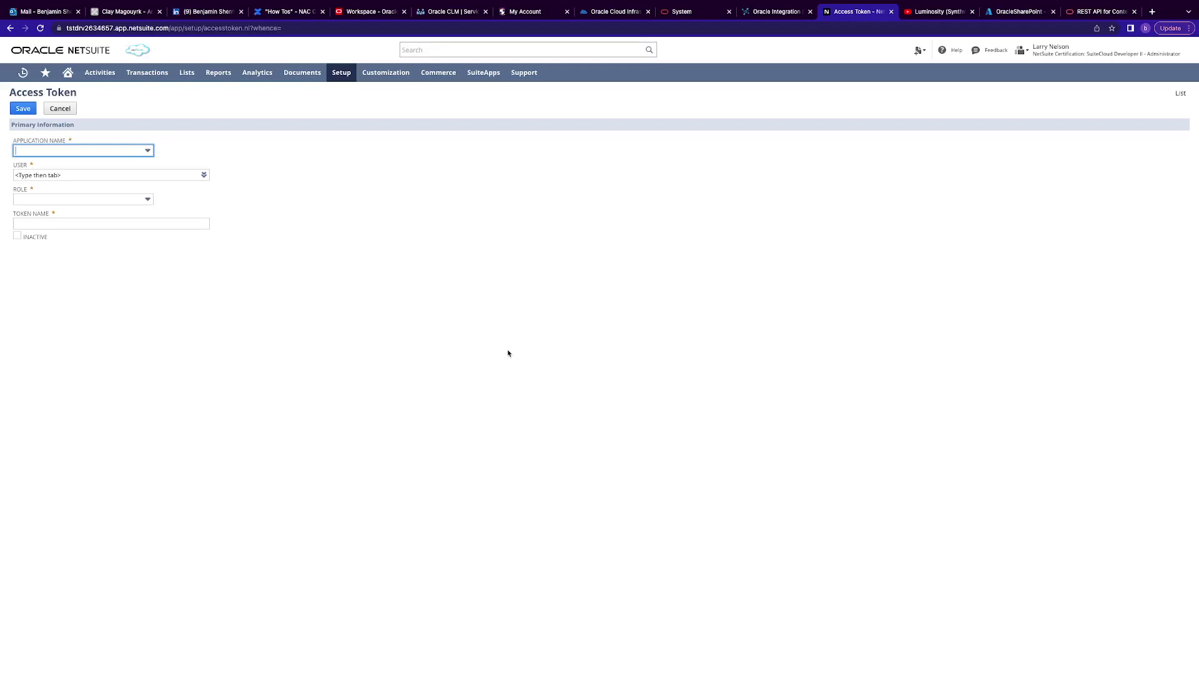
Create an access token for application Oracle Integration TBA2 with user Integration User06 and role Oracle Integration Role2, and save it
{"action": "left_click", "coordinate": [145, 151]}
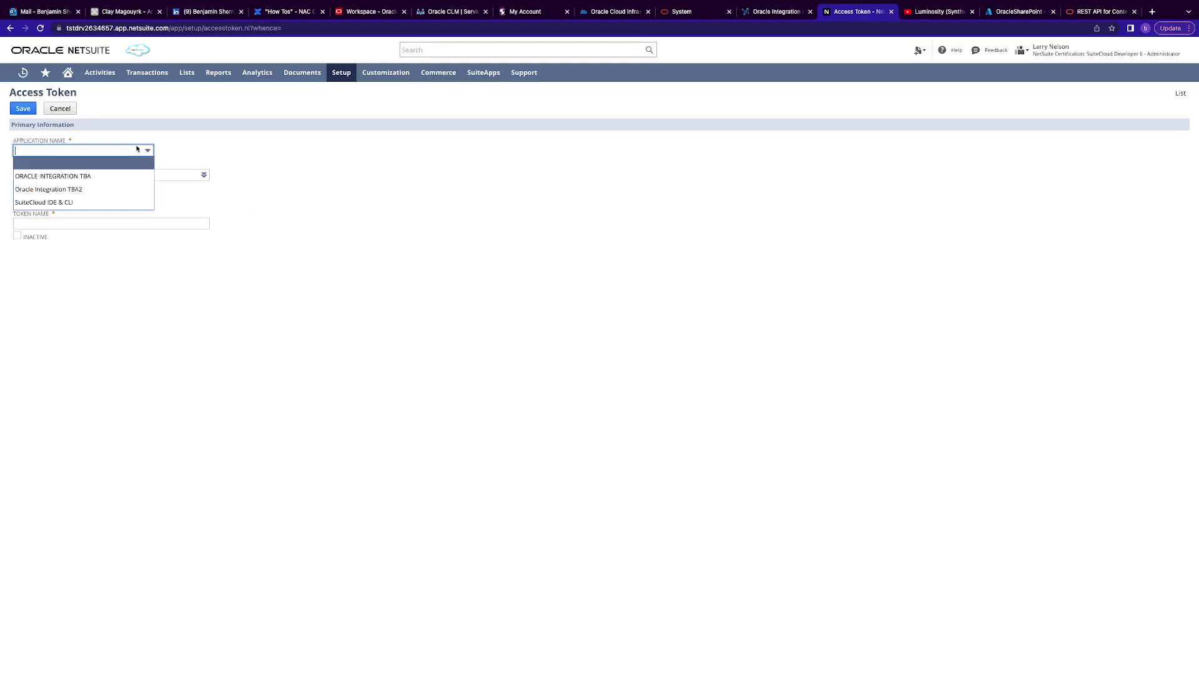
{"action": "left_click", "coordinate": [124, 187]}
{"action": "left_click", "coordinate": [127, 174]}
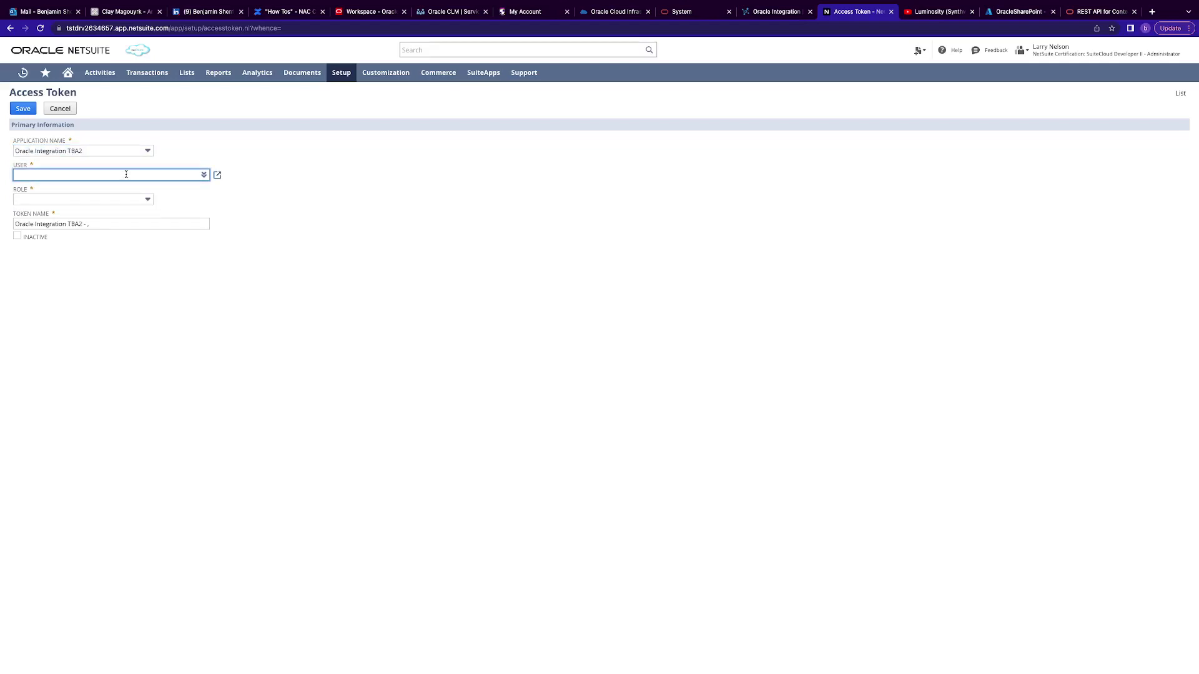
{"action": "type", "text": "Inte"}
{"action": "left_click", "coordinate": [110, 196]}
{"action": "left_click", "coordinate": [110, 199]}
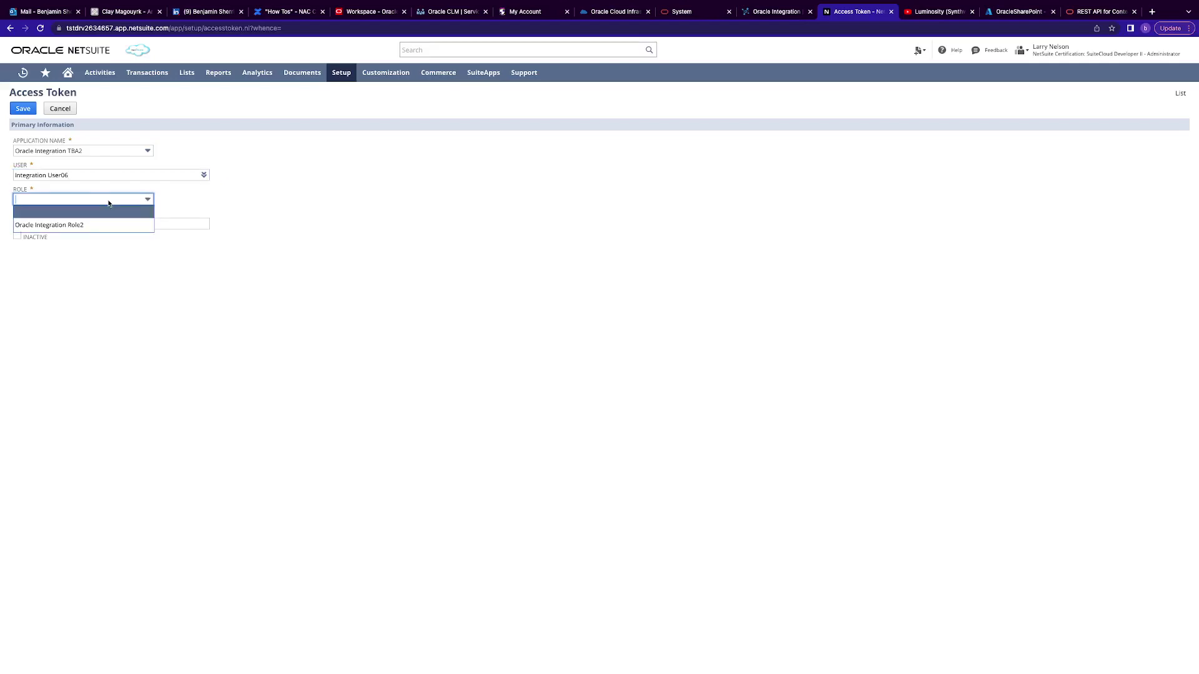
{"action": "left_click", "coordinate": [107, 225]}
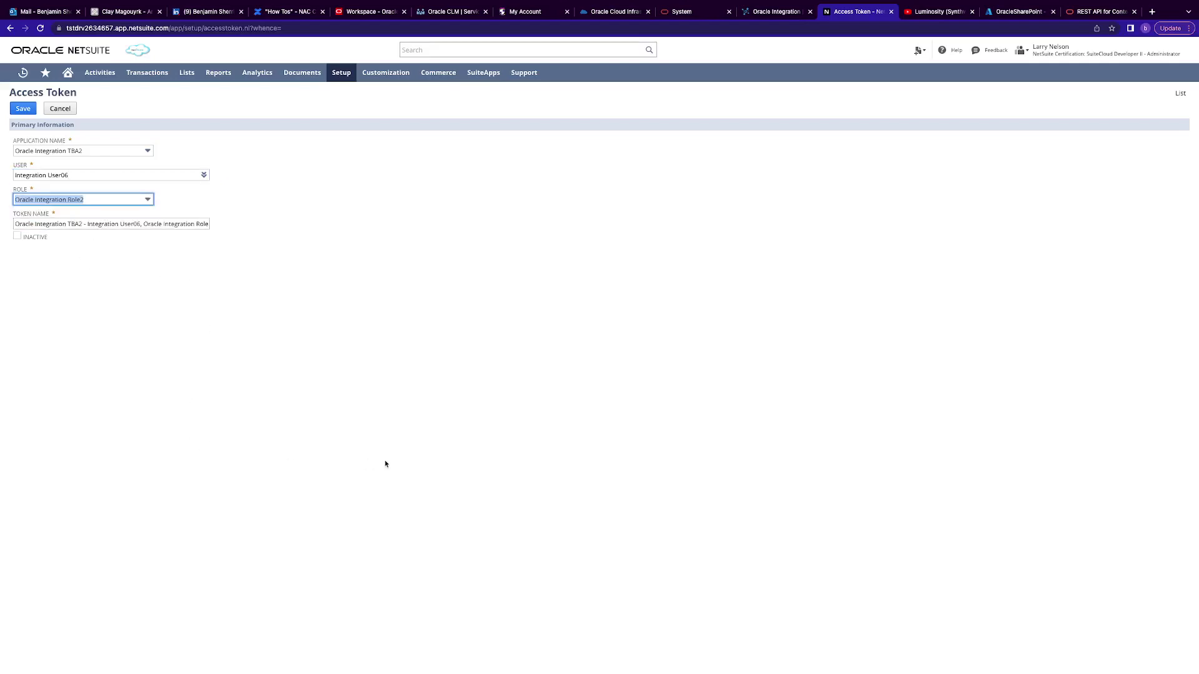
{"action": "key", "text": "alt+s"}
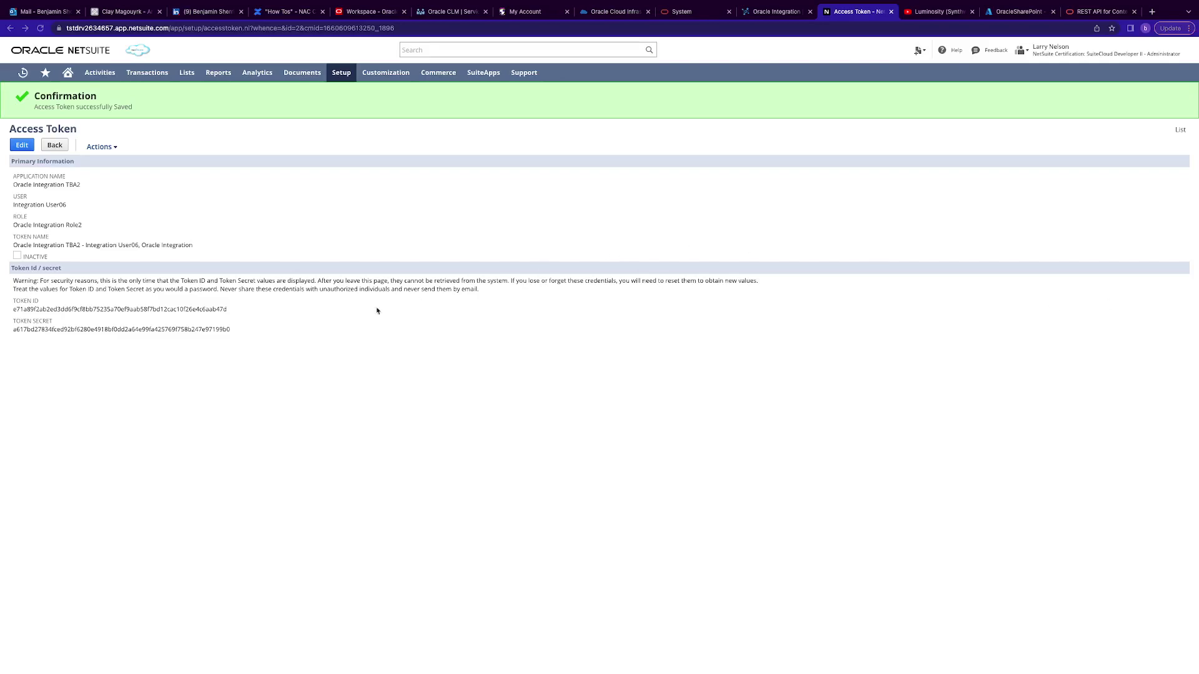
Copy the generated token ID and token secret of the access token for safekeeping outside NetSuite
{"action": "left_click_drag", "start_coordinate": [13, 309], "coordinate": [236, 312]}
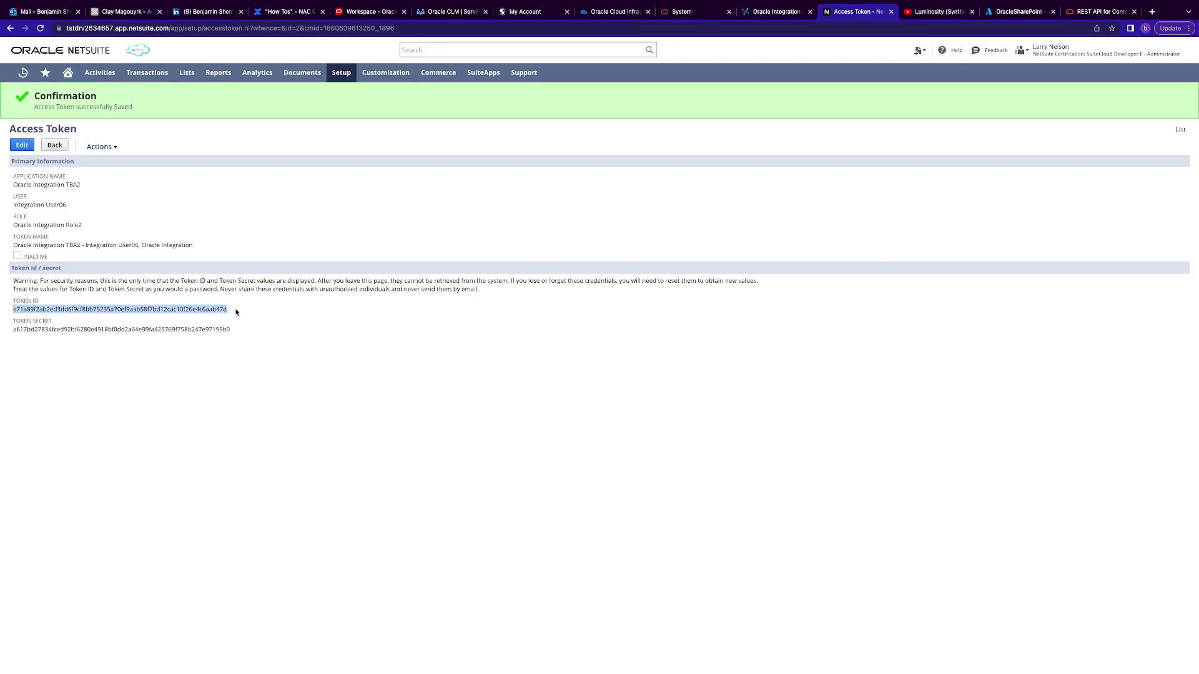
{"action": "key", "text": "super+Tab"}
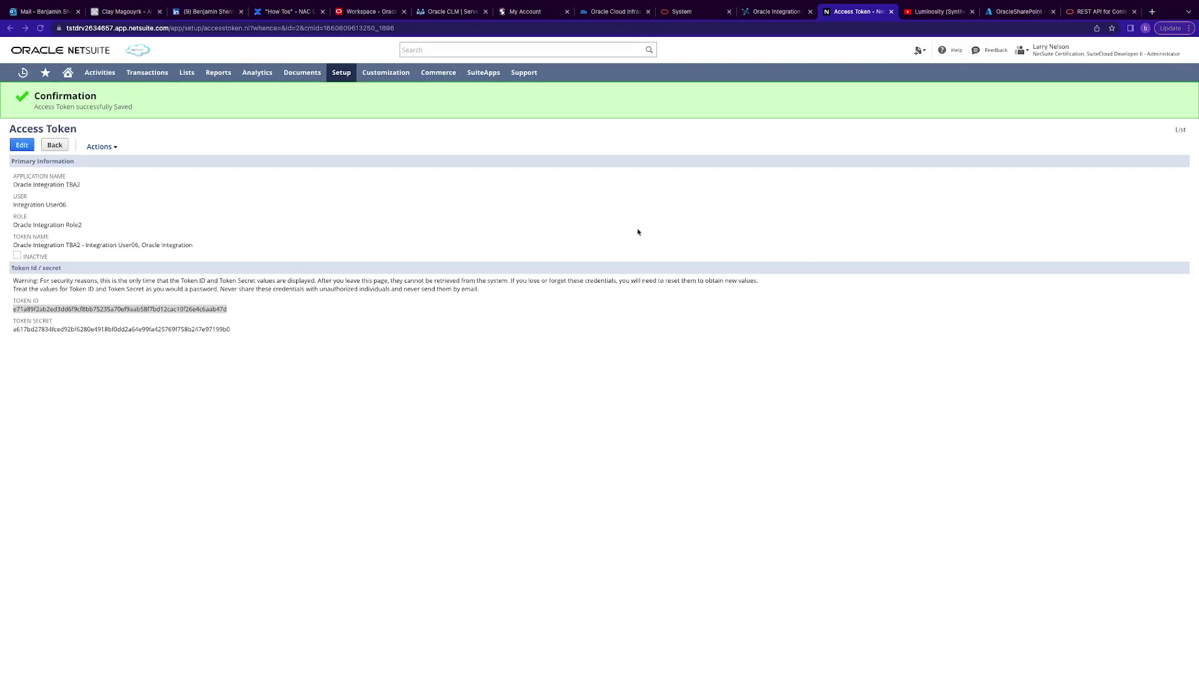
{"action": "left_click_drag", "start_coordinate": [231, 331], "coordinate": [14, 333]}
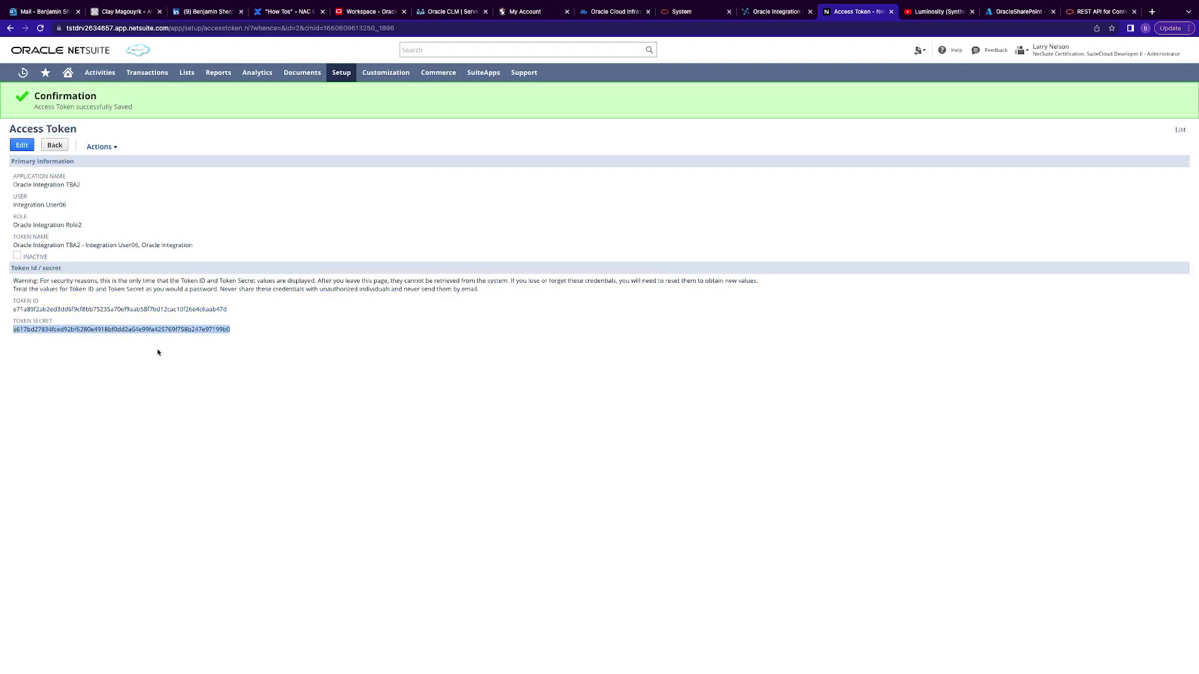
{"action": "left_click", "coordinate": [194, 355]}
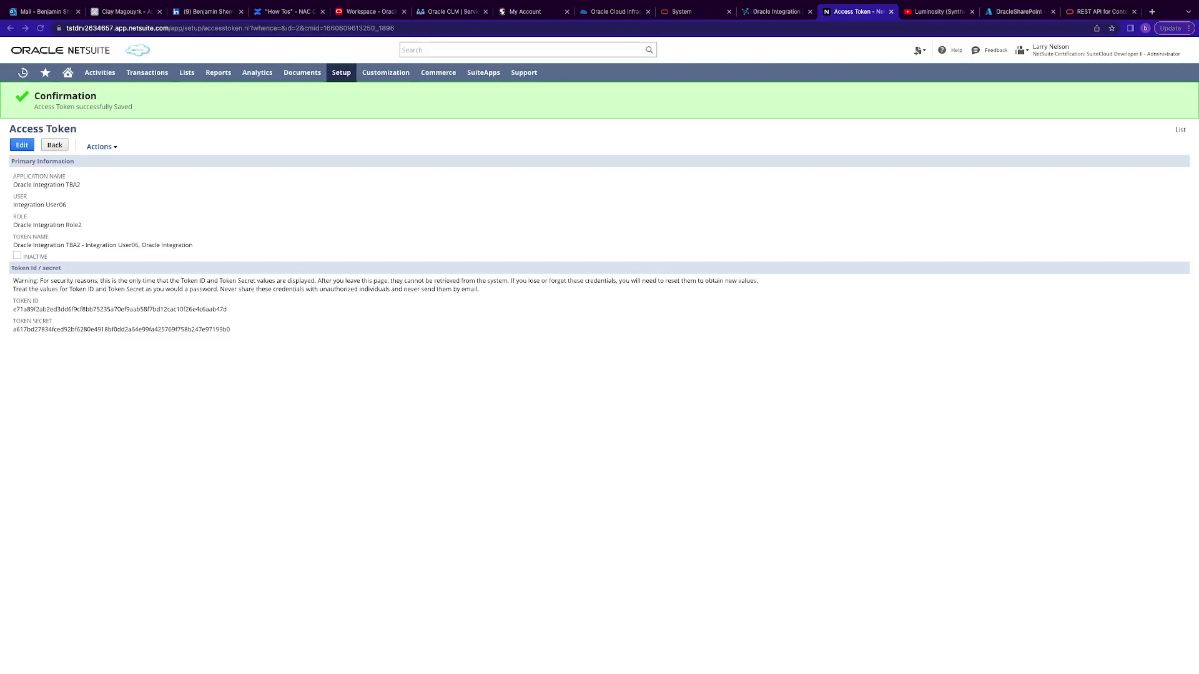
Leave the access token record without creating another one, and open the list of access tokens
{"action": "left_click", "coordinate": [54, 144]}
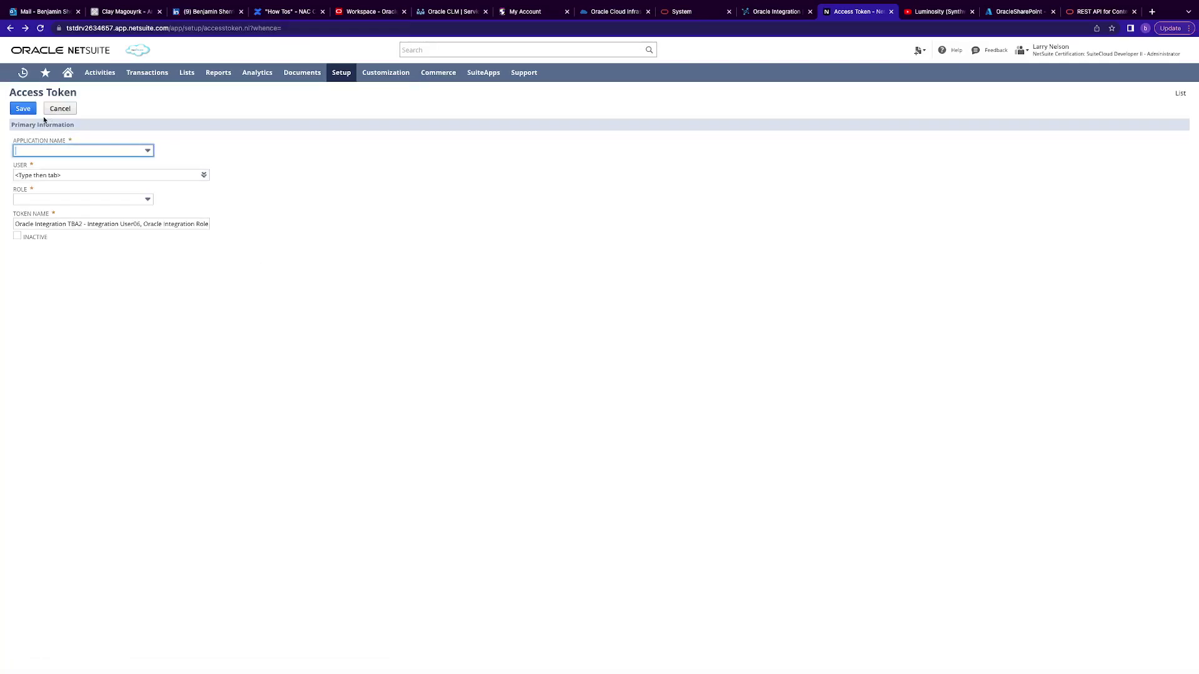
{"action": "left_click", "coordinate": [58, 110]}
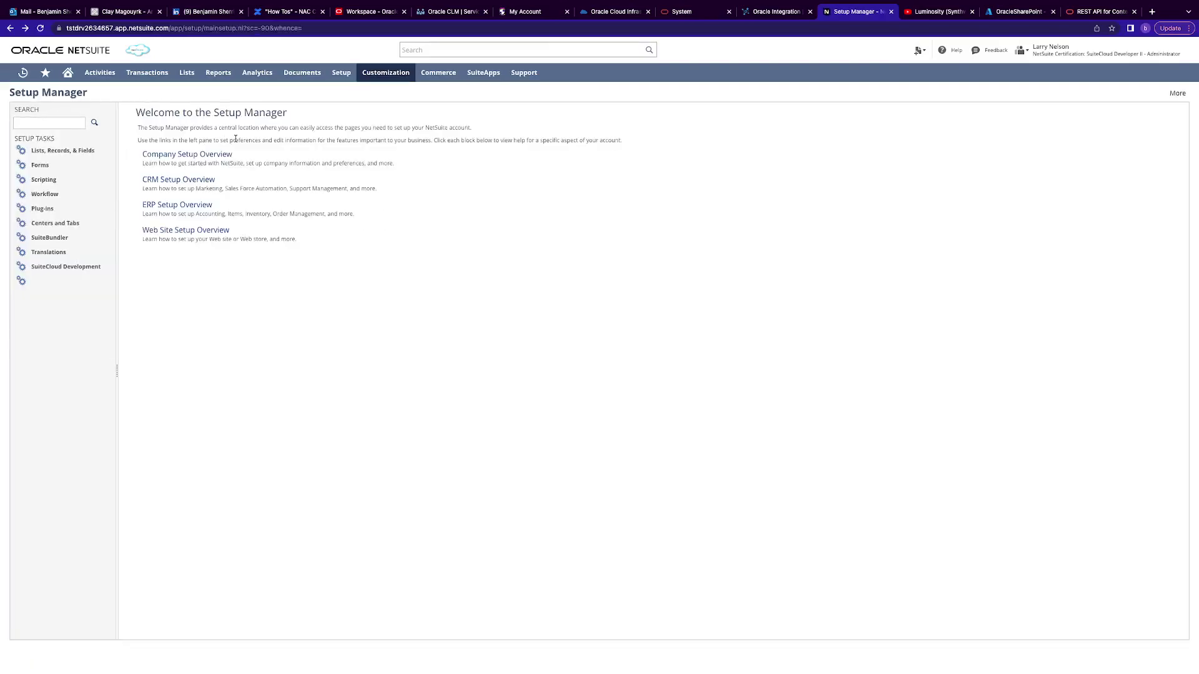
{"action": "mouse_move", "coordinate": [342, 73]}
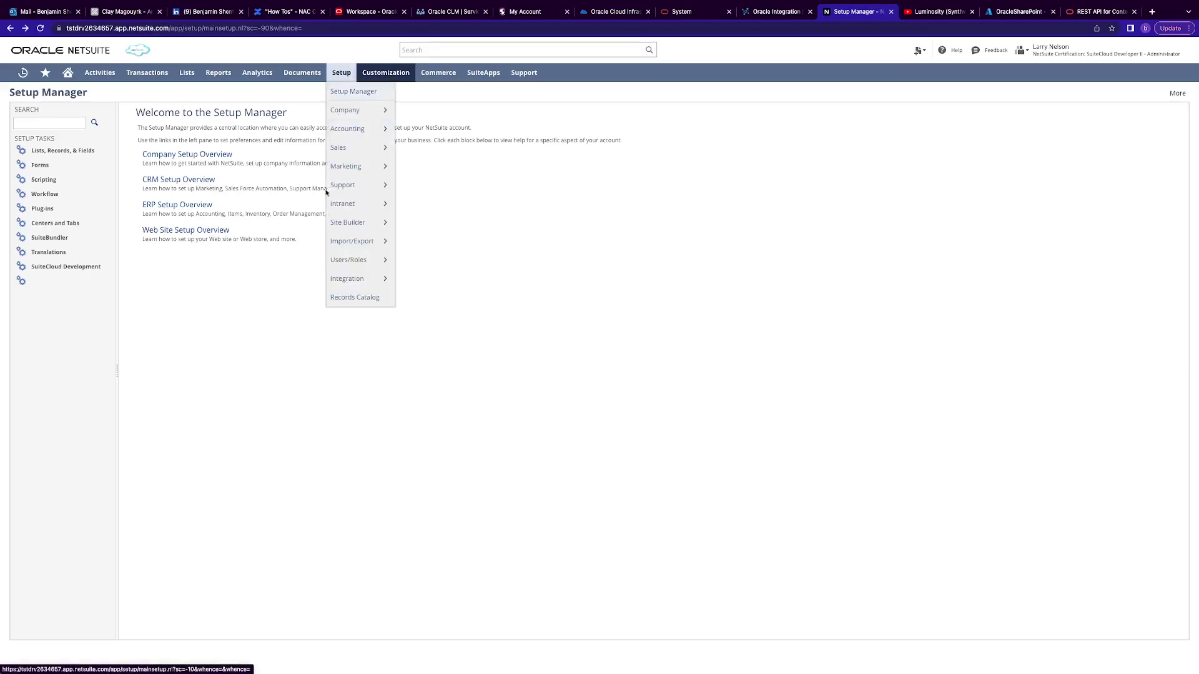
{"action": "mouse_move", "coordinate": [356, 226]}
{"action": "mouse_move", "coordinate": [363, 262]}
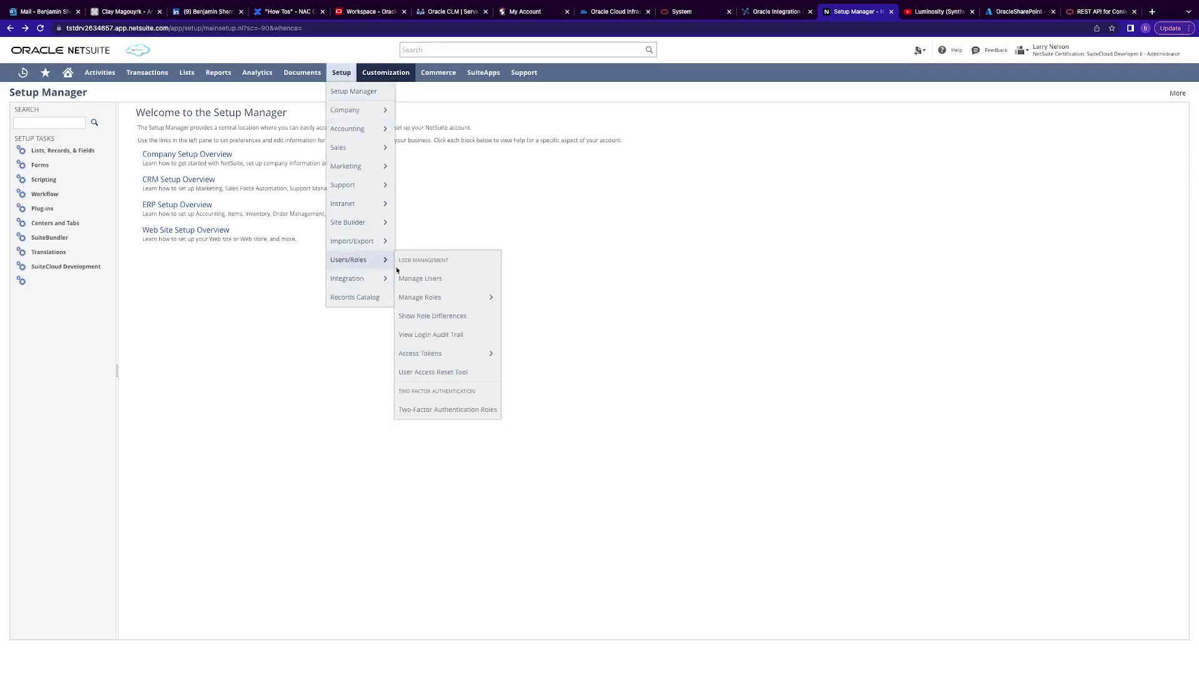
{"action": "left_click", "coordinate": [444, 362]}
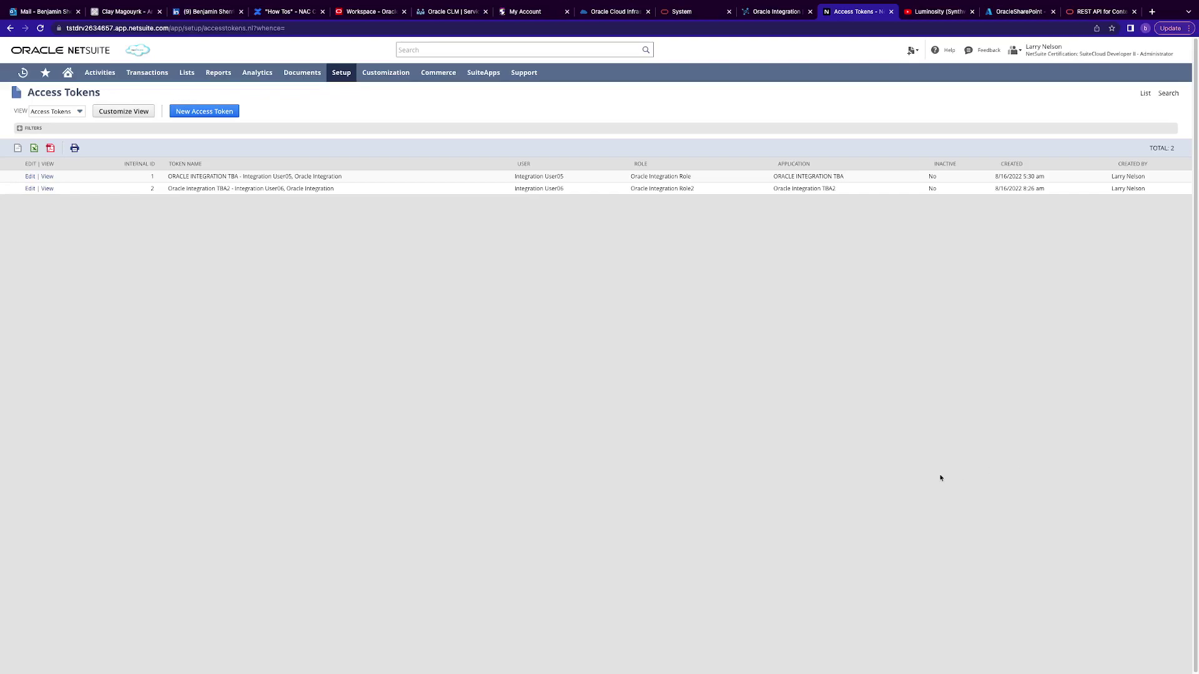
Copy the account ID from the SOAP Web Services Preferences for use in the connection, and save the preferences
{"action": "mouse_move", "coordinate": [338, 76]}
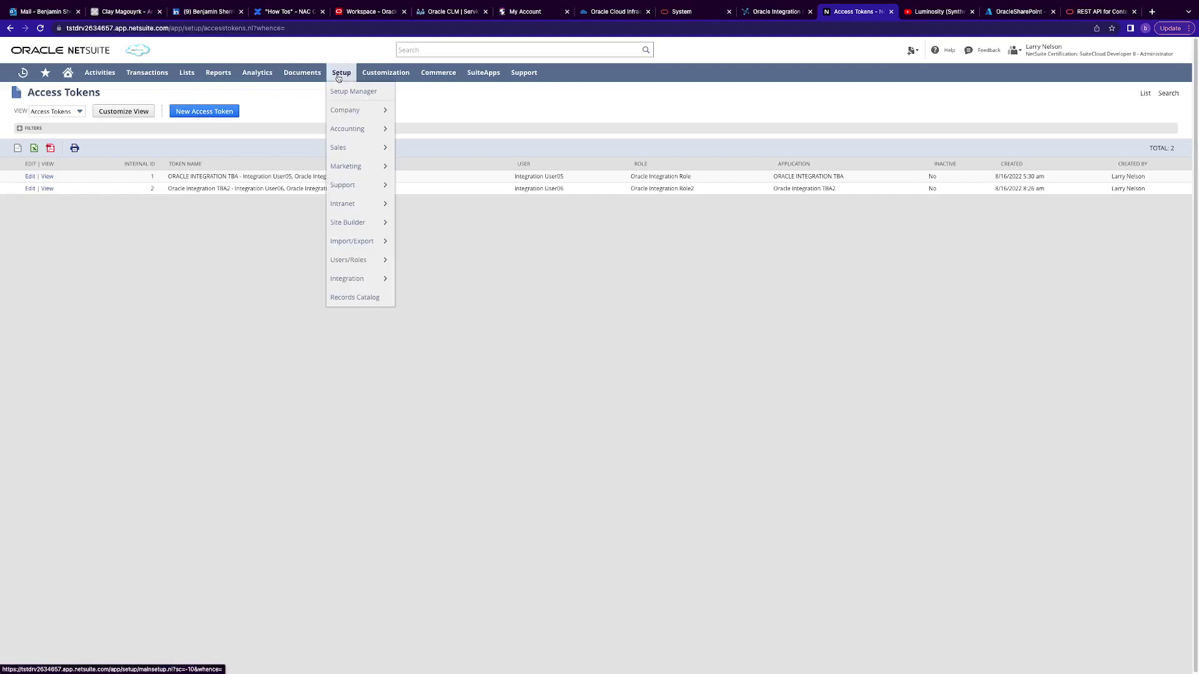
{"action": "mouse_move", "coordinate": [366, 279]}
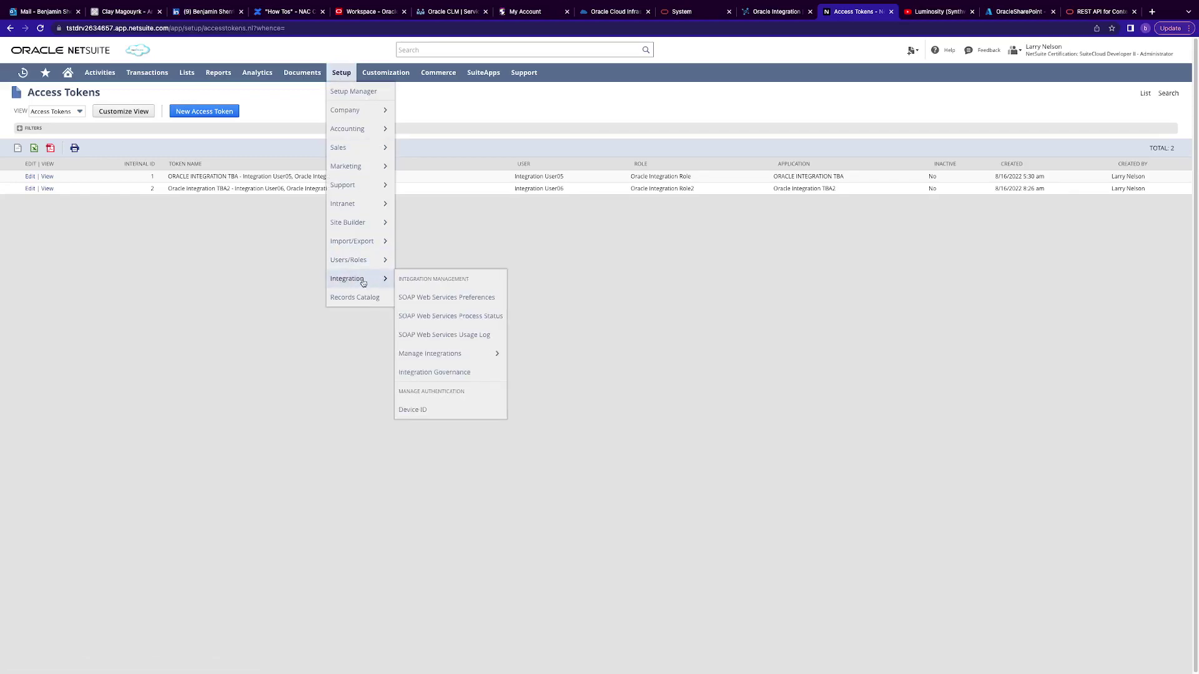
{"action": "left_click", "coordinate": [471, 299]}
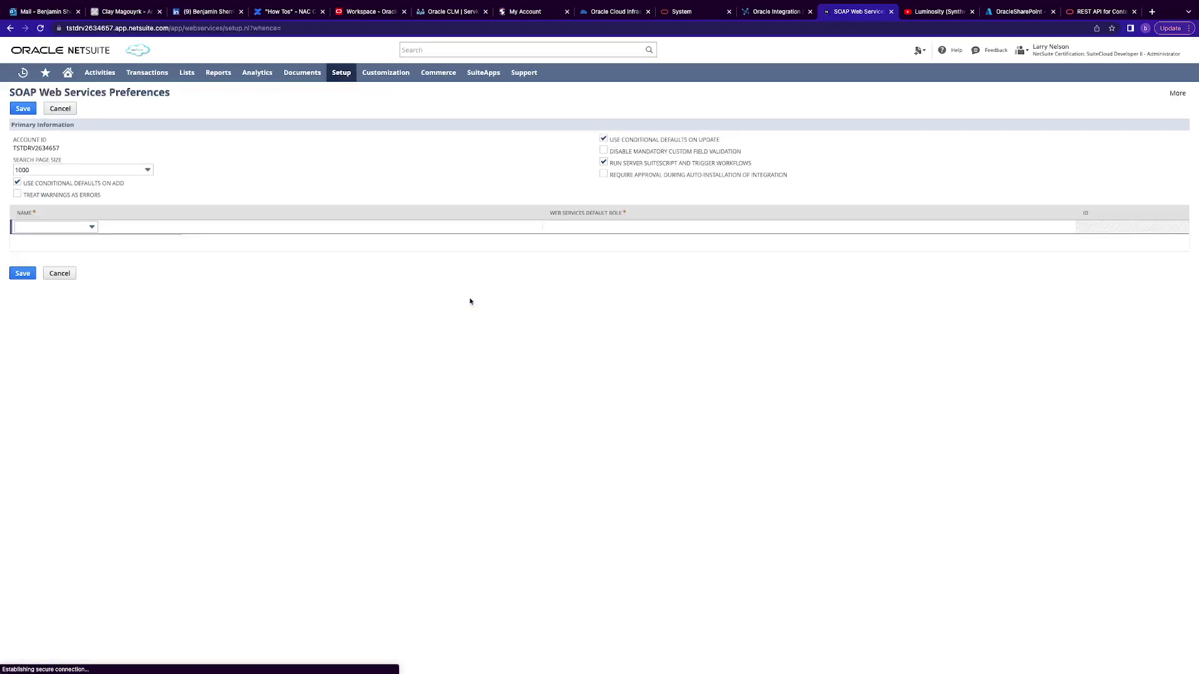
{"action": "left_click_drag", "start_coordinate": [60, 150], "coordinate": [16, 137]}
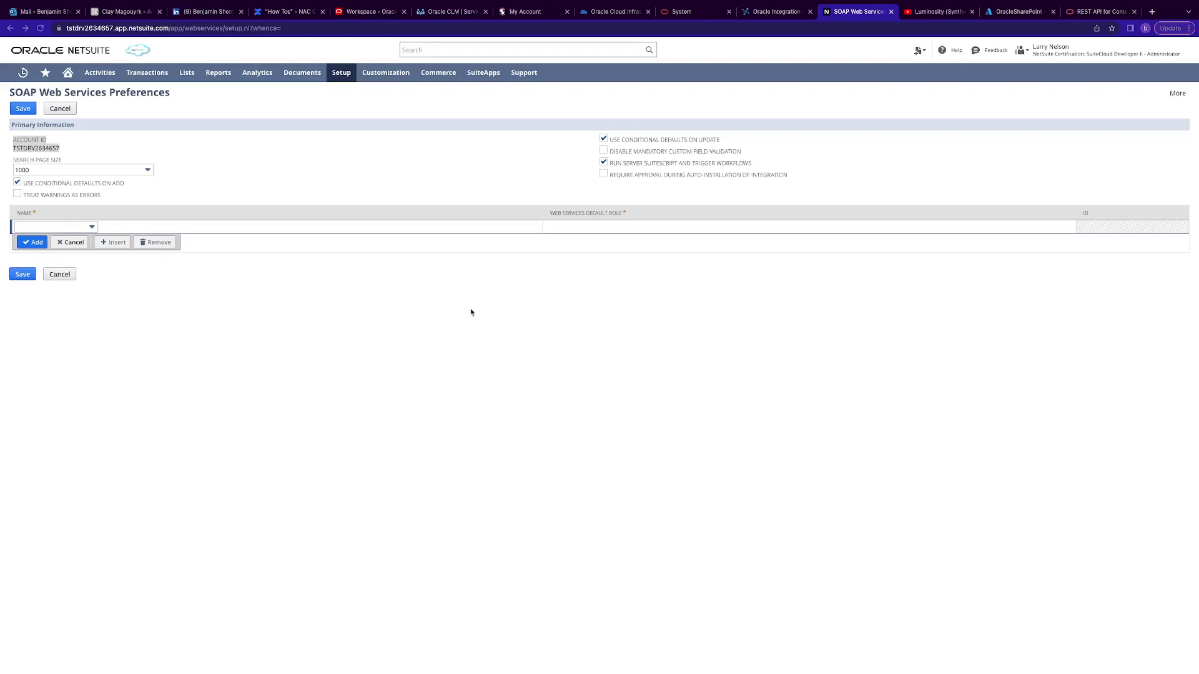
{"action": "left_click", "coordinate": [141, 148]}
{"action": "left_click_drag", "start_coordinate": [71, 152], "coordinate": [14, 150]}
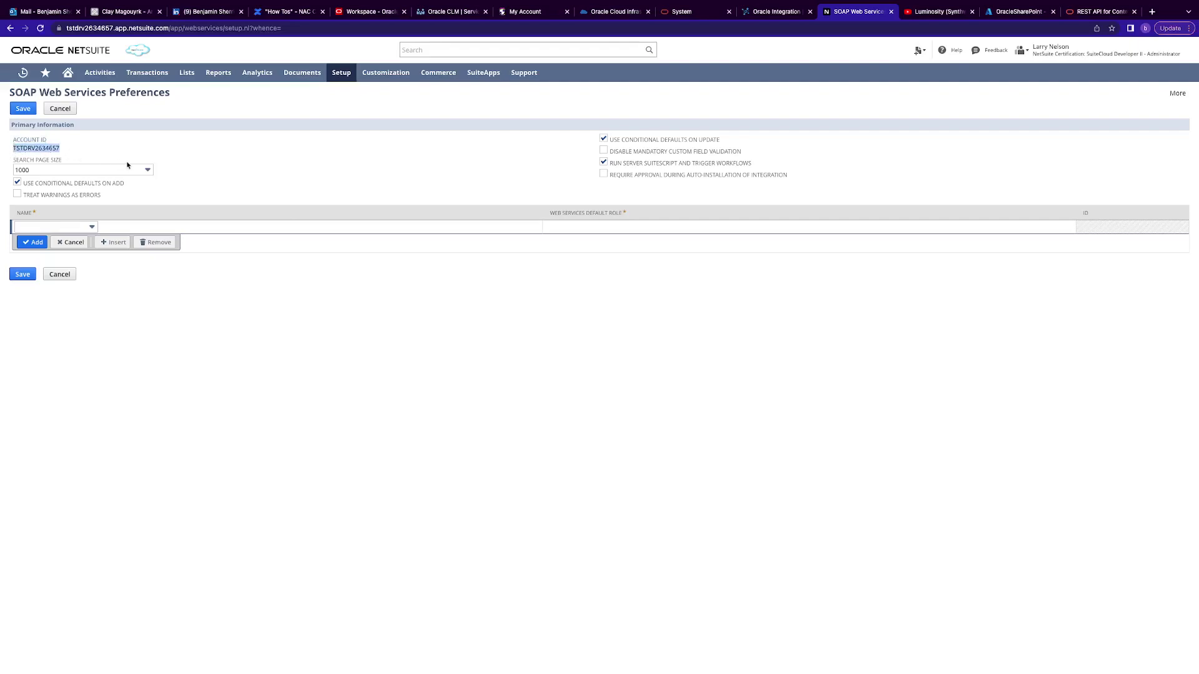
{"action": "key", "text": "super+Tab"}
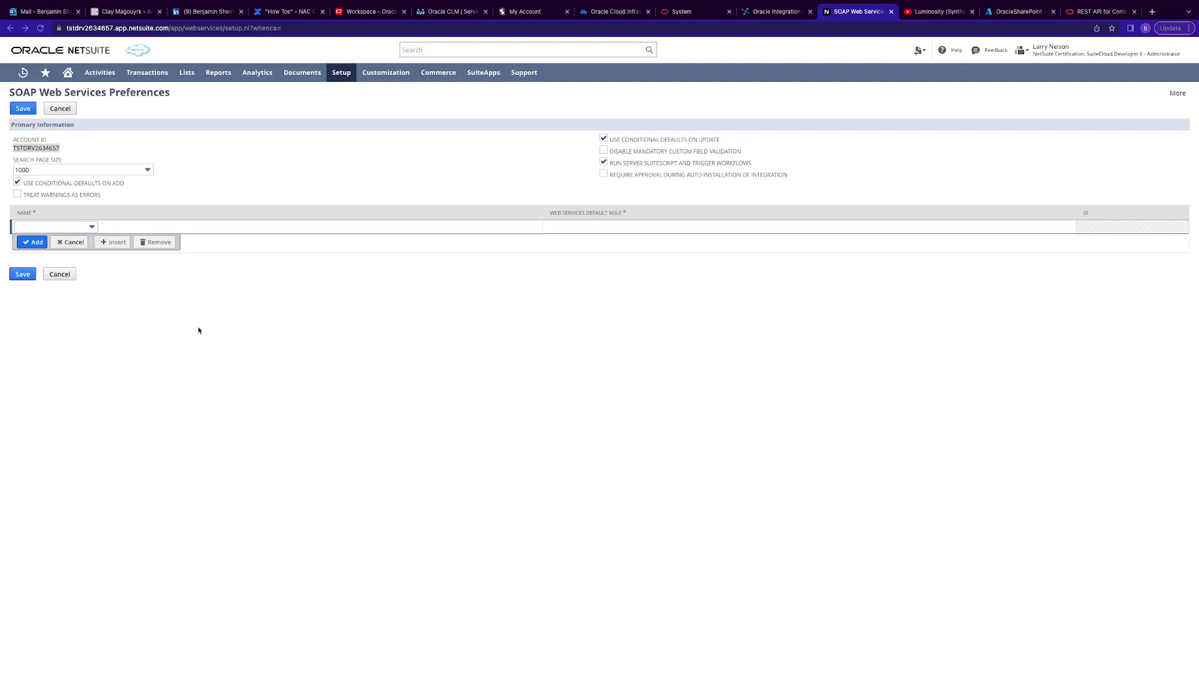
{"action": "left_click", "coordinate": [25, 277]}
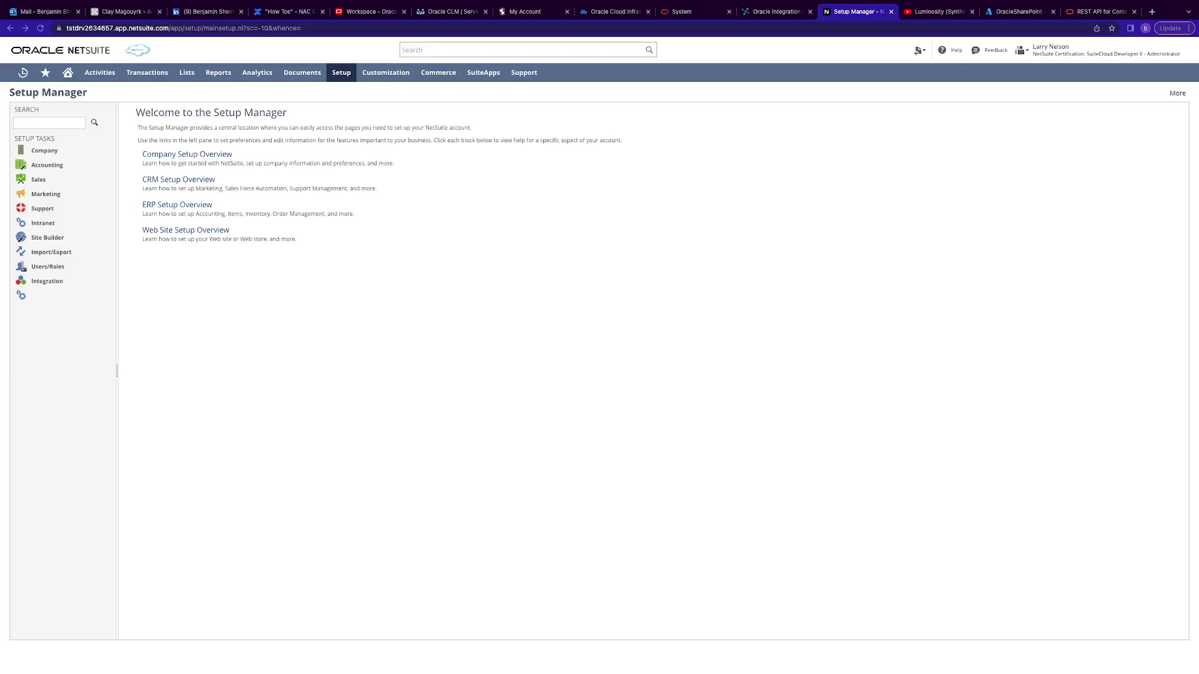
Switch to Oracle Integration, view the draft NetsuiteMS connection and exit it, discarding its unsaved changes
{"action": "left_click", "coordinate": [758, 10]}
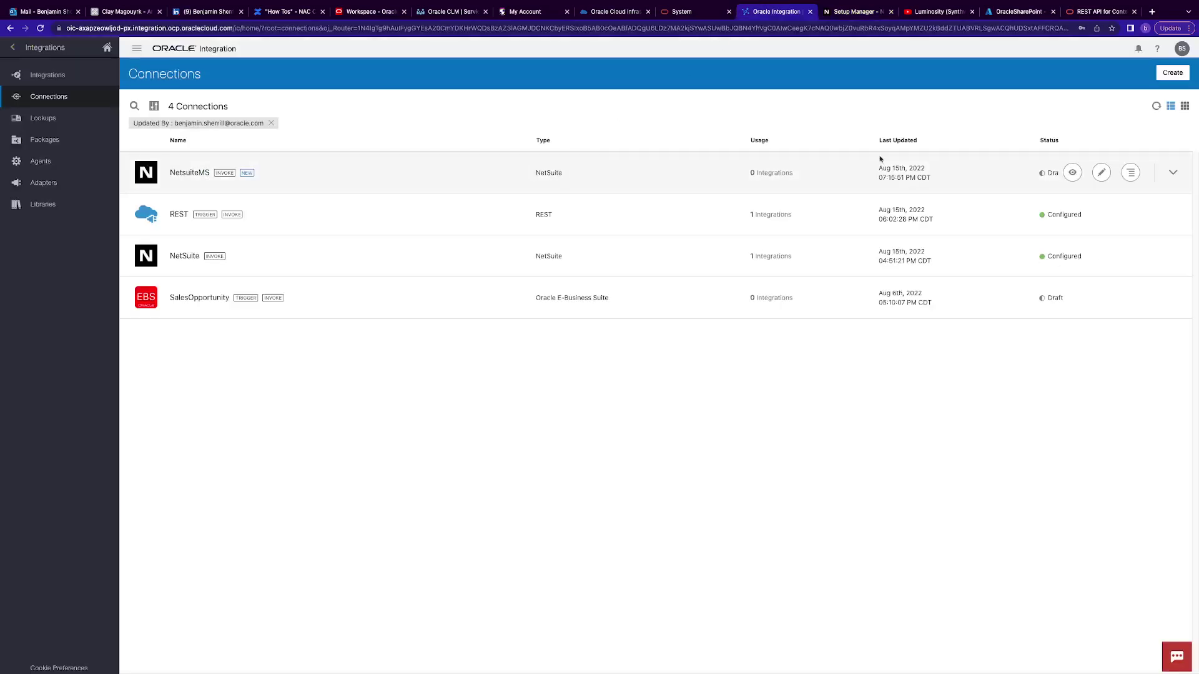
{"action": "left_click", "coordinate": [1102, 175]}
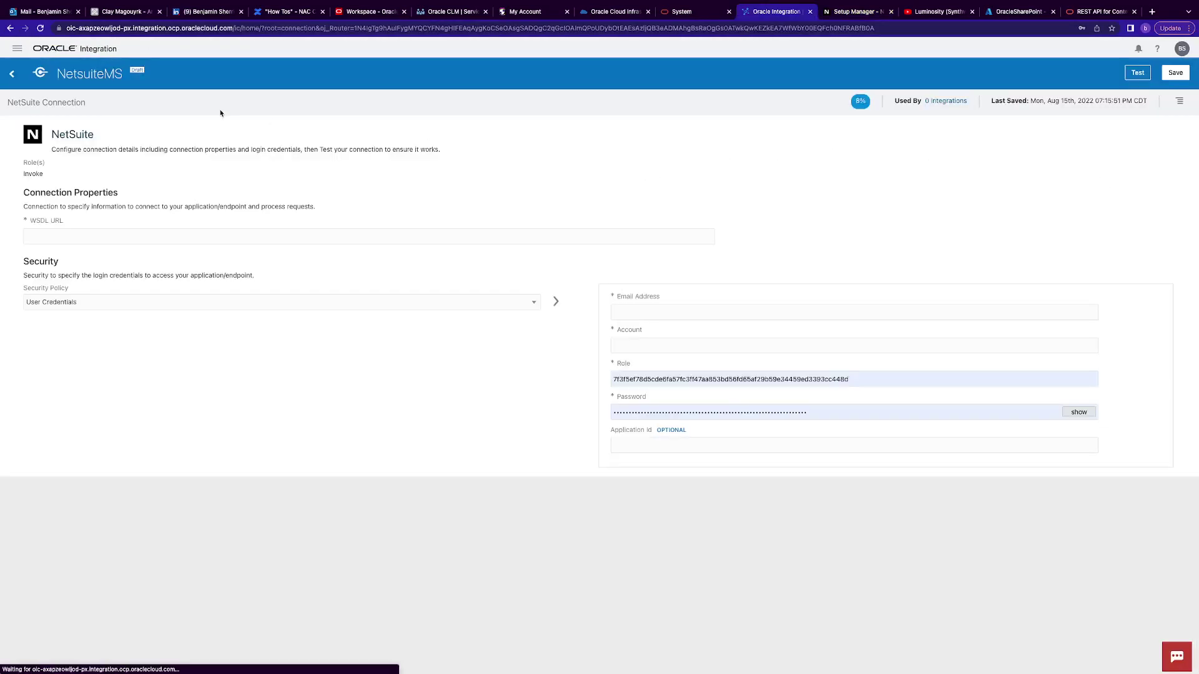
{"action": "left_click", "coordinate": [11, 73]}
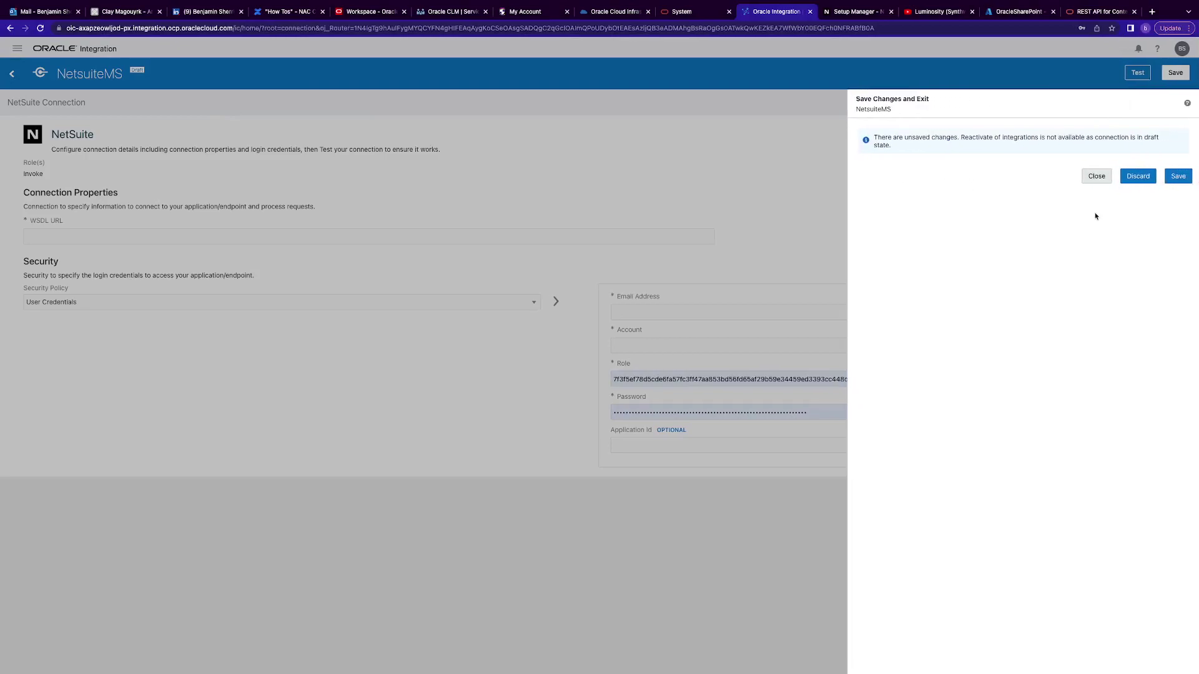
{"action": "left_click", "coordinate": [1138, 177]}
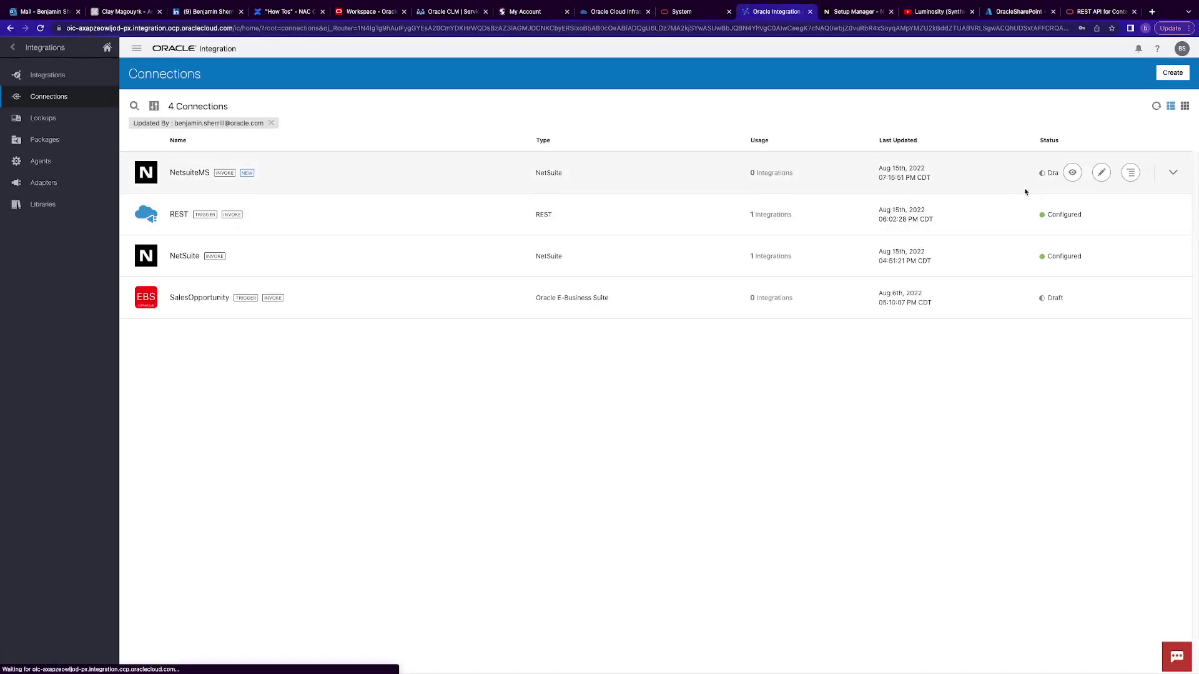
Delete the draft NetsuiteMS connection from the list of connections
{"action": "left_click", "coordinate": [1172, 175]}
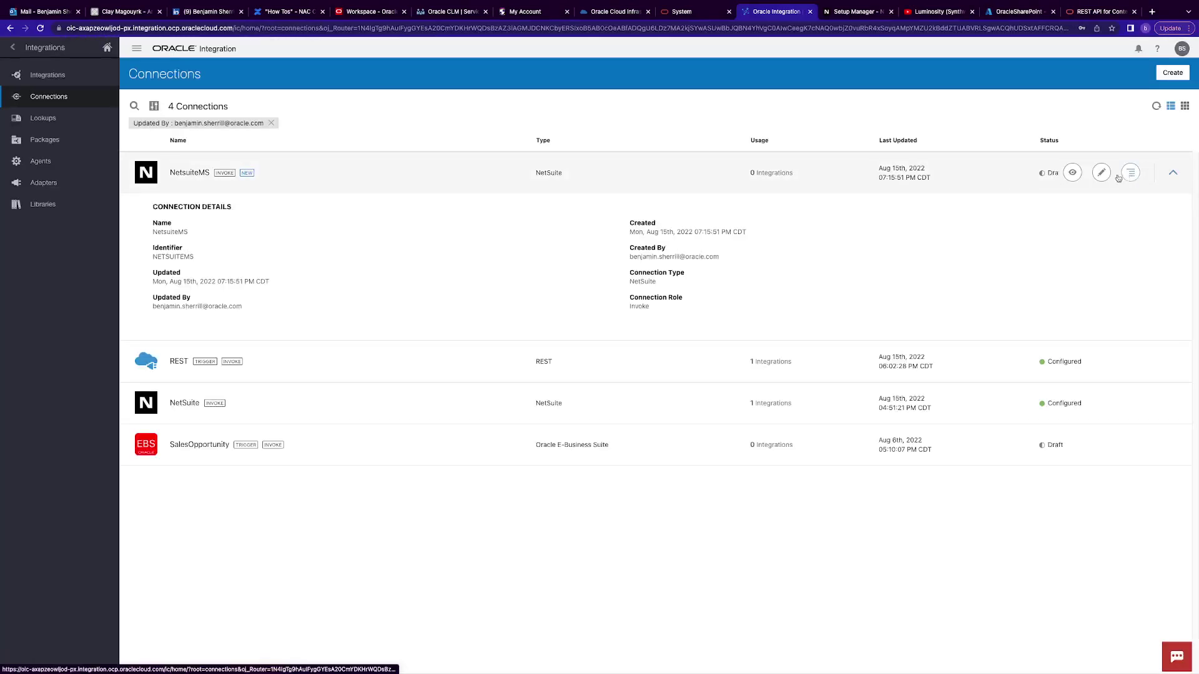
{"action": "left_click", "coordinate": [1127, 179]}
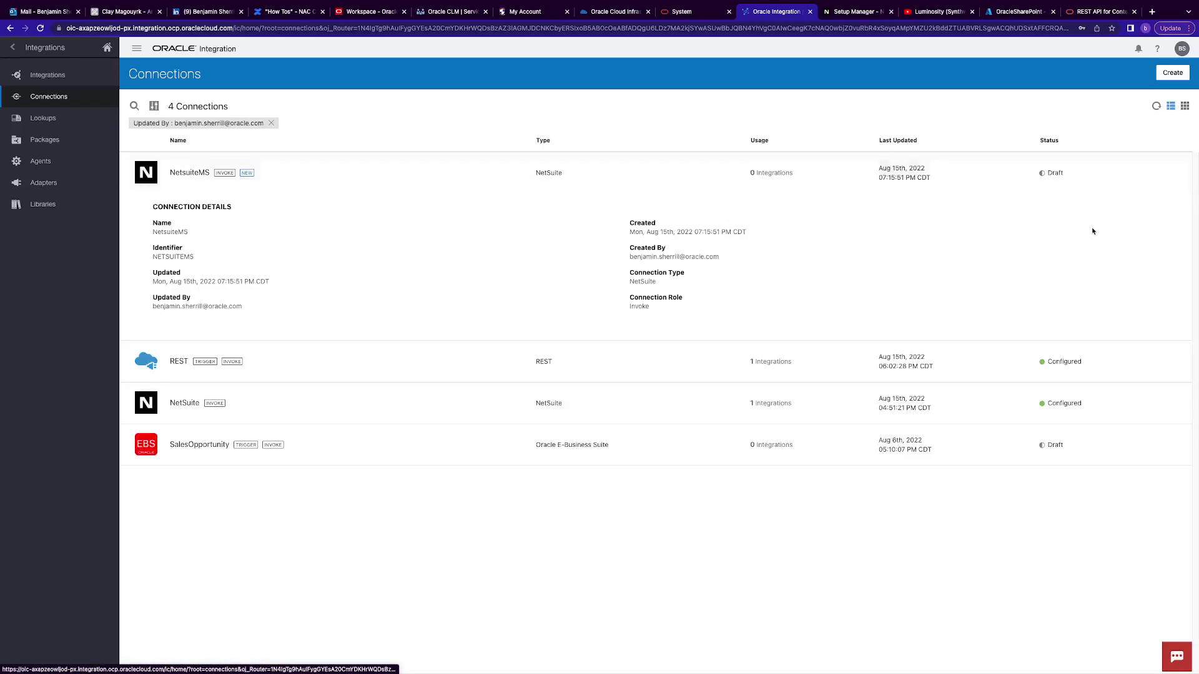
{"action": "left_click", "coordinate": [1089, 228]}
{"action": "left_click", "coordinate": [702, 387]}
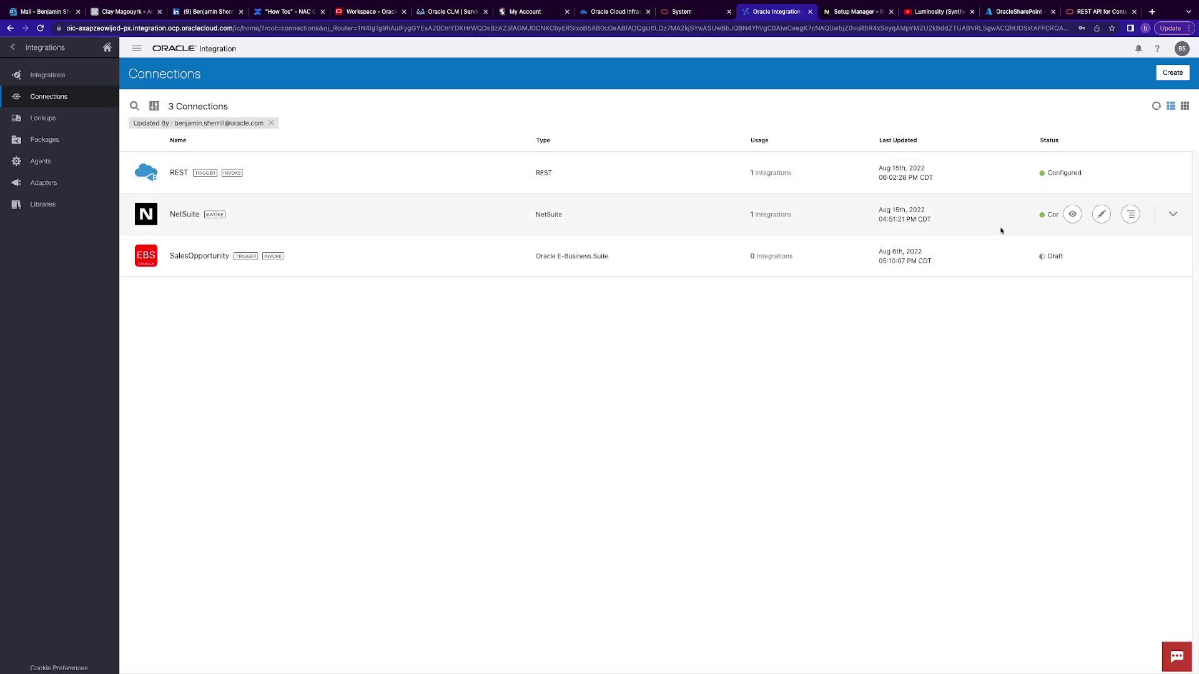
Start a new connection based on the NetSuite adapter
{"action": "left_click", "coordinate": [1165, 73]}
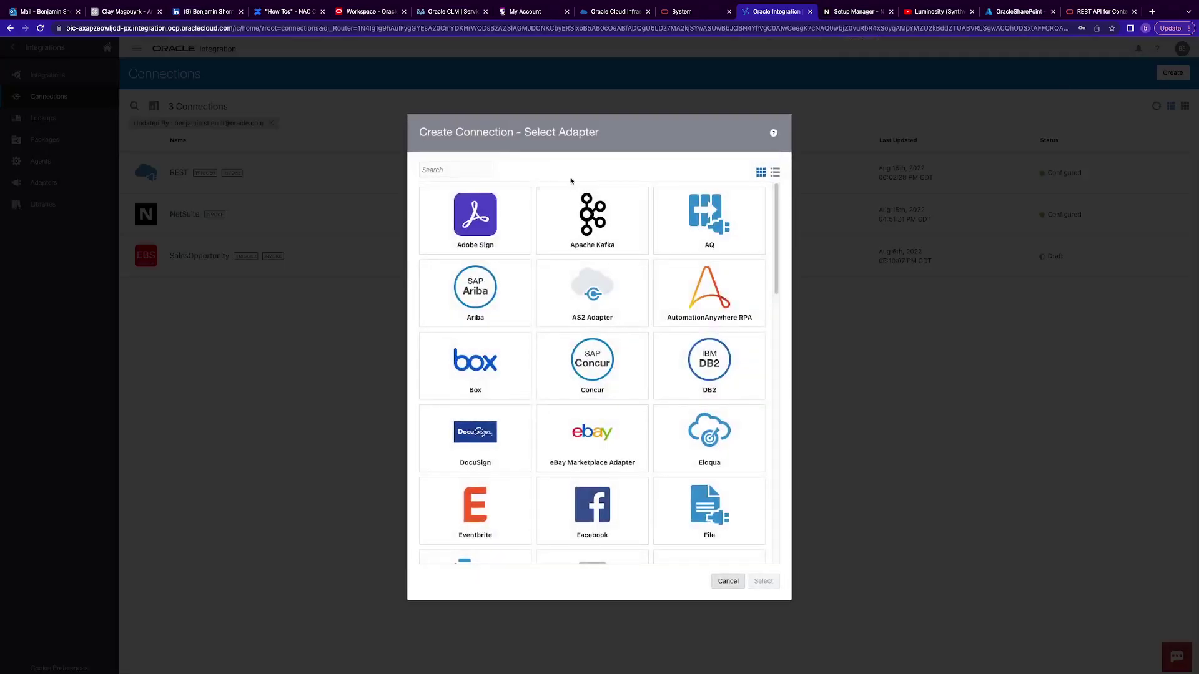
{"action": "left_click", "coordinate": [468, 173]}
{"action": "type", "text": "netsui"}
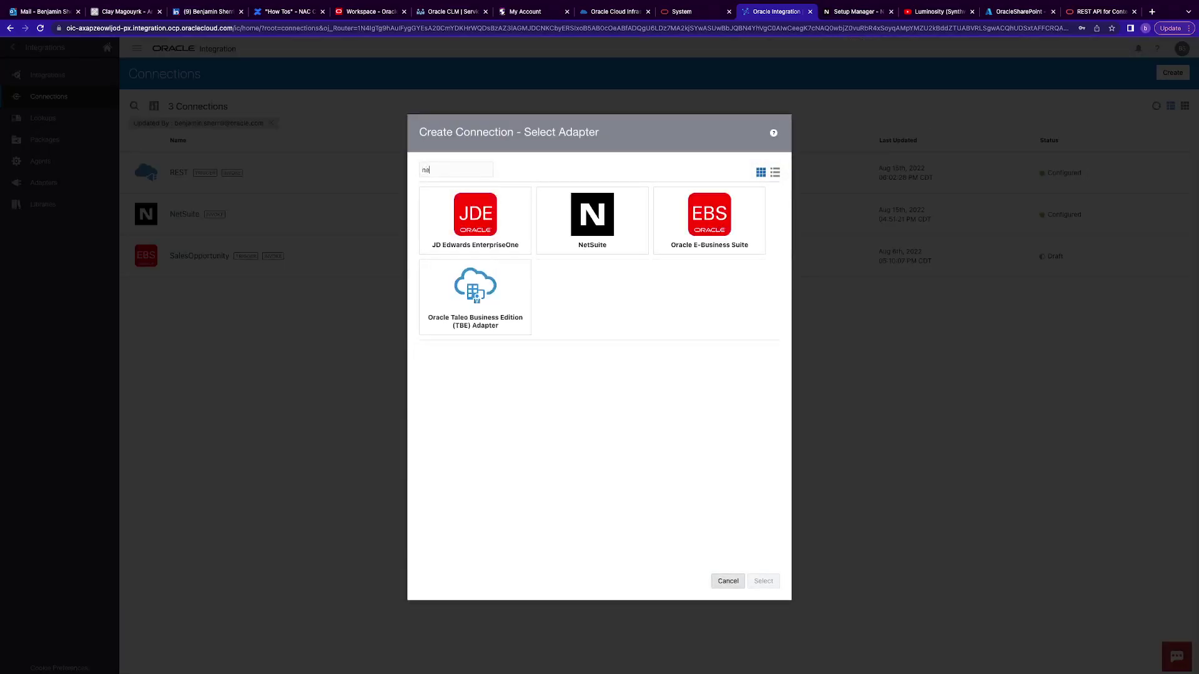
{"action": "left_click", "coordinate": [449, 247]}
{"action": "left_click", "coordinate": [763, 580]}
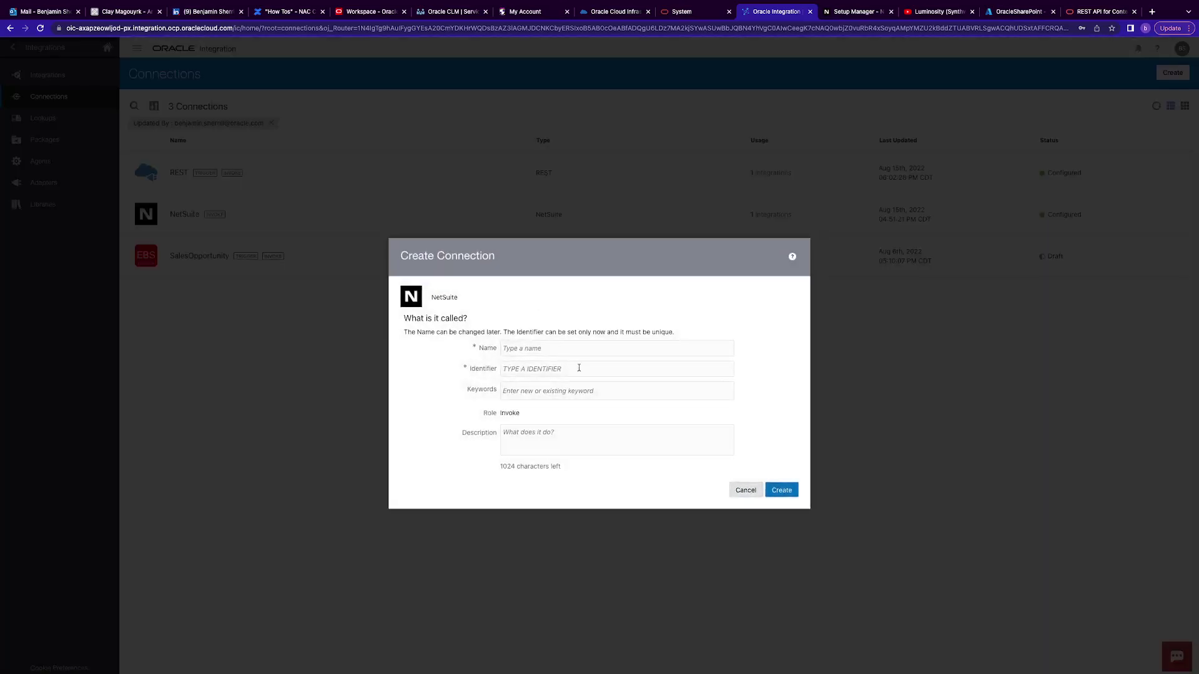
Name the connection NetSuiteMS and create it with the matching identifier NETSUITEMS
{"action": "left_click", "coordinate": [575, 347]}
{"action": "type", "text": "NetSu"}
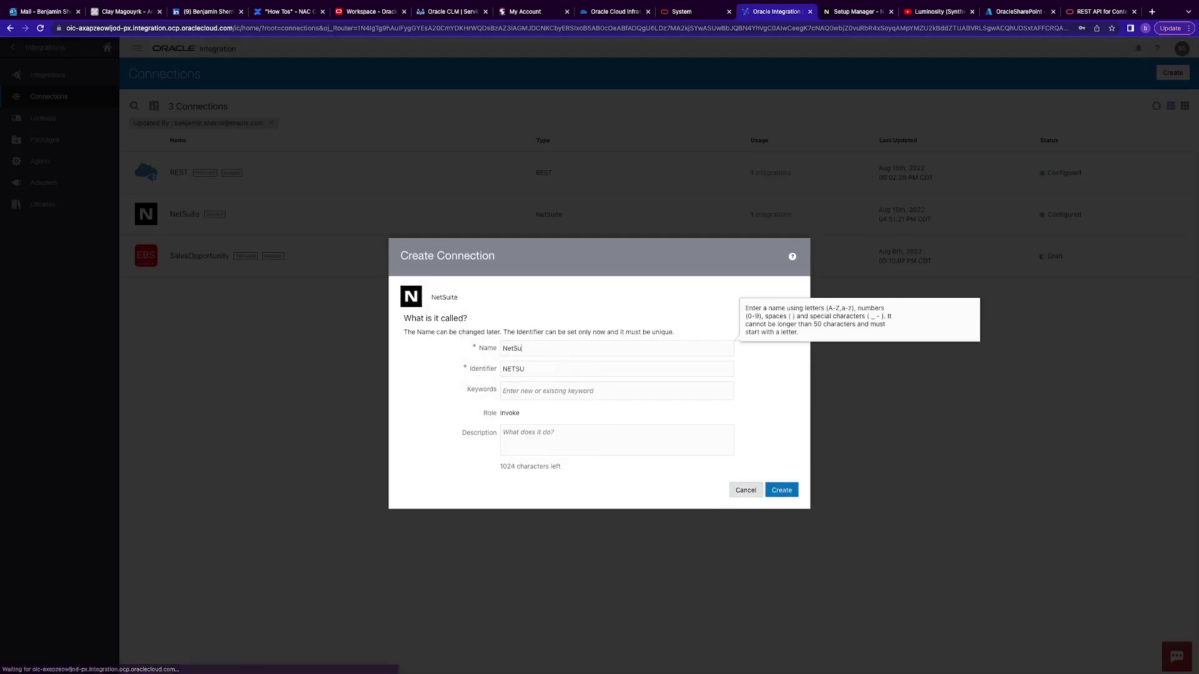
{"action": "type", "text": "ite"}
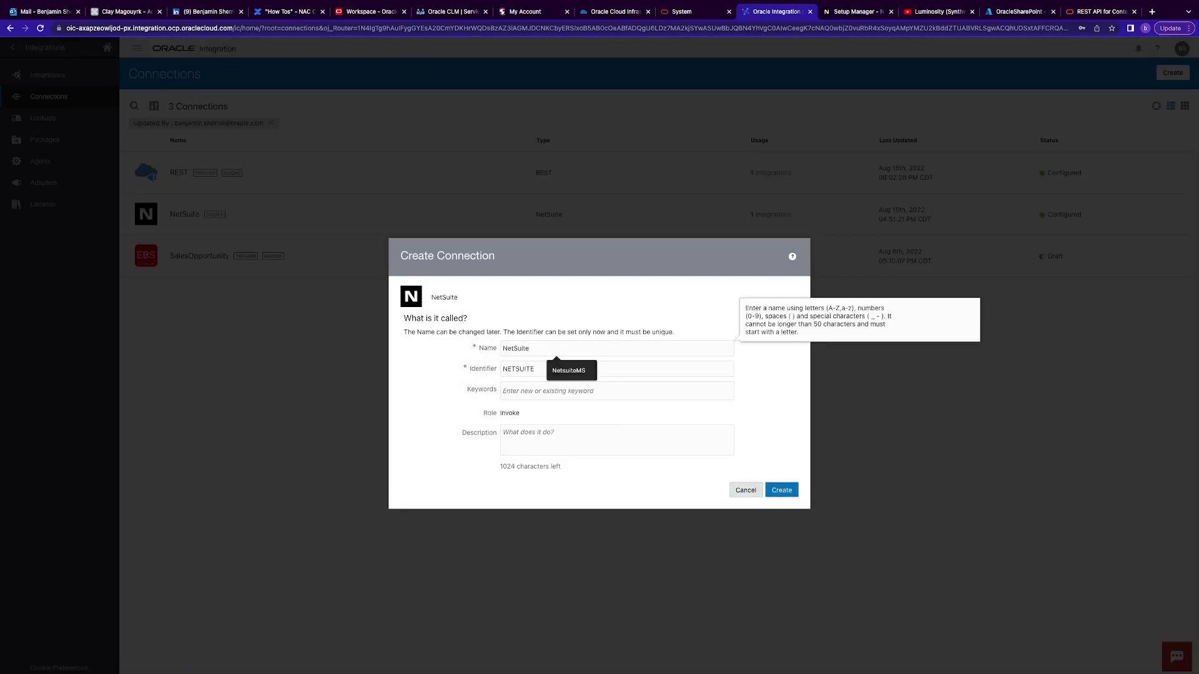
{"action": "type", "text": "MS"}
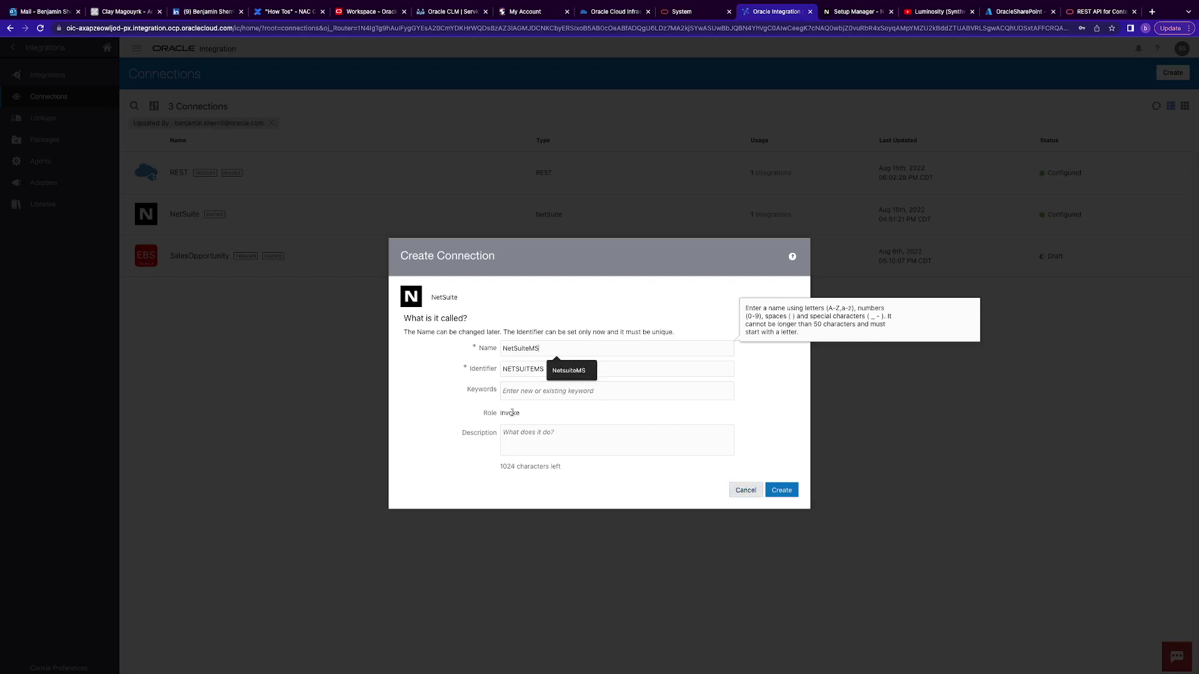
{"action": "left_click", "coordinate": [788, 491]}
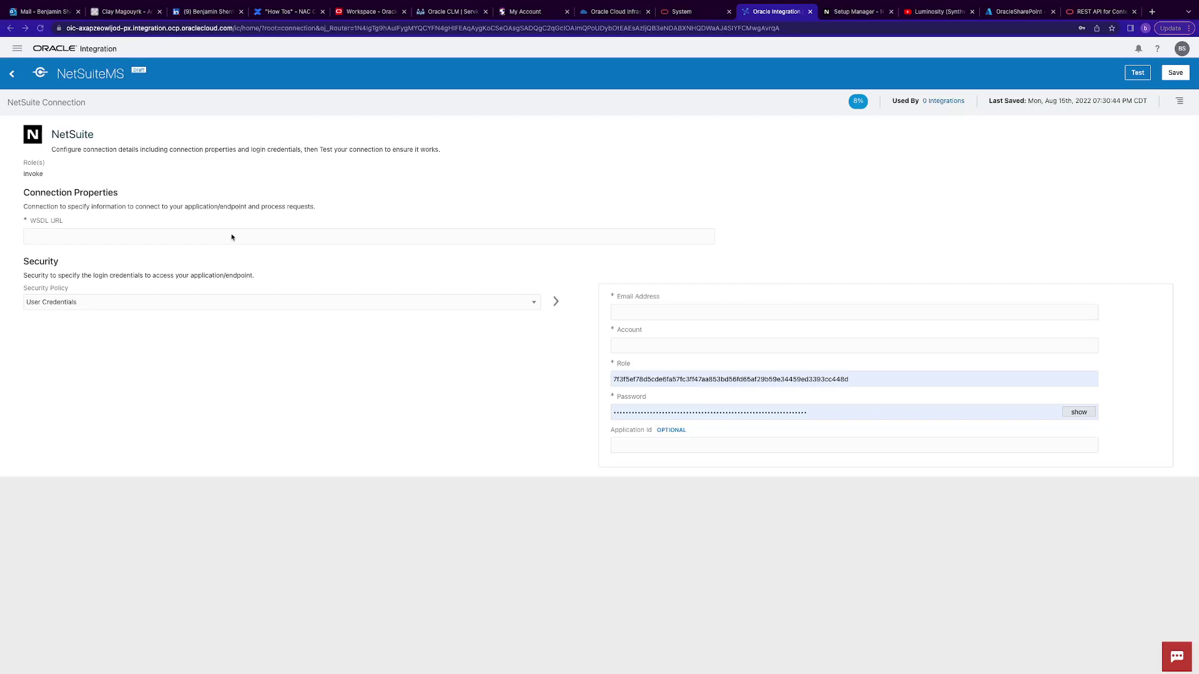
{"action": "type", "text": "https://webservices.netsuite.com/wsdl/v2022_1_0/netsuite.wsdl"}
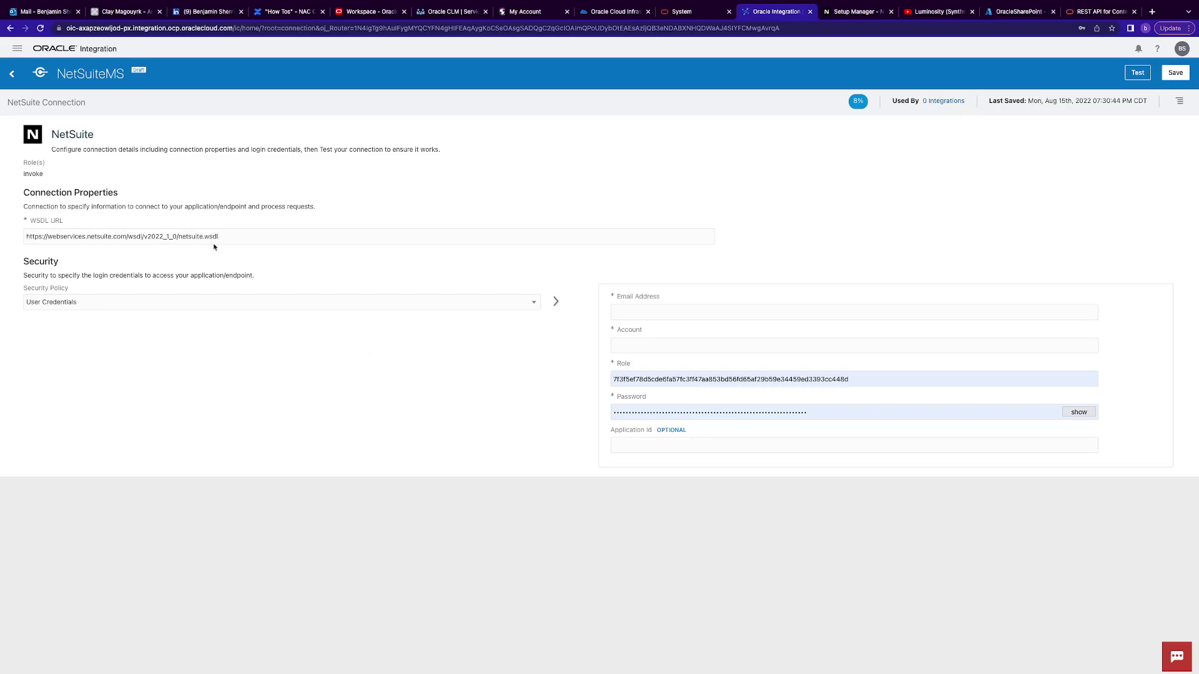
{"action": "left_click_drag", "start_coordinate": [156, 238], "coordinate": [148, 237]}
{"action": "left_click", "coordinate": [452, 303]}
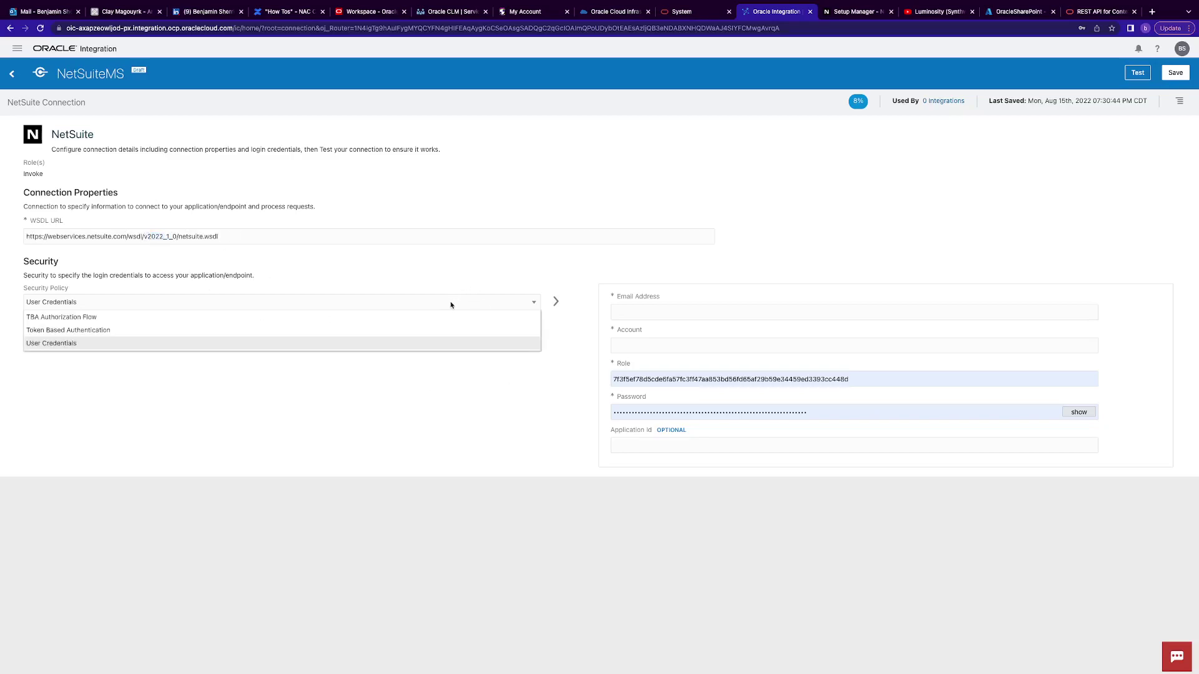
{"action": "left_click", "coordinate": [431, 336]}
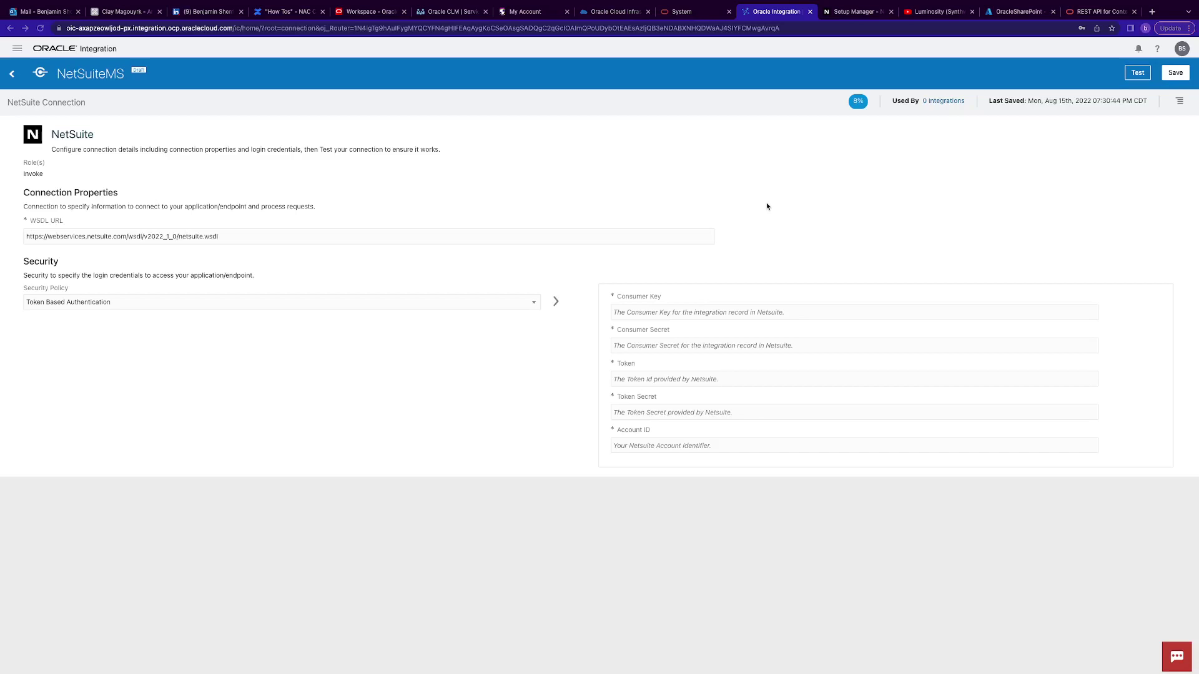
Paste the saved token and token secret into the connection's security settings and enter the NetSuite account ID
{"action": "left_click", "coordinate": [749, 379]}
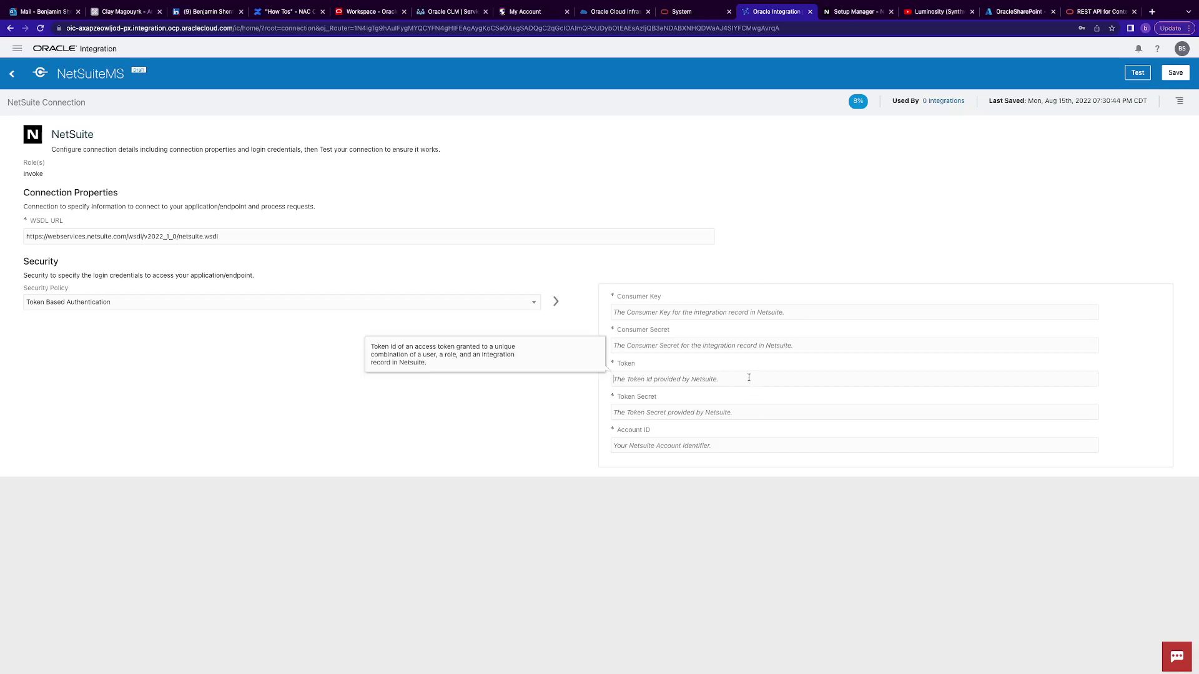
{"action": "key", "text": "super+v"}
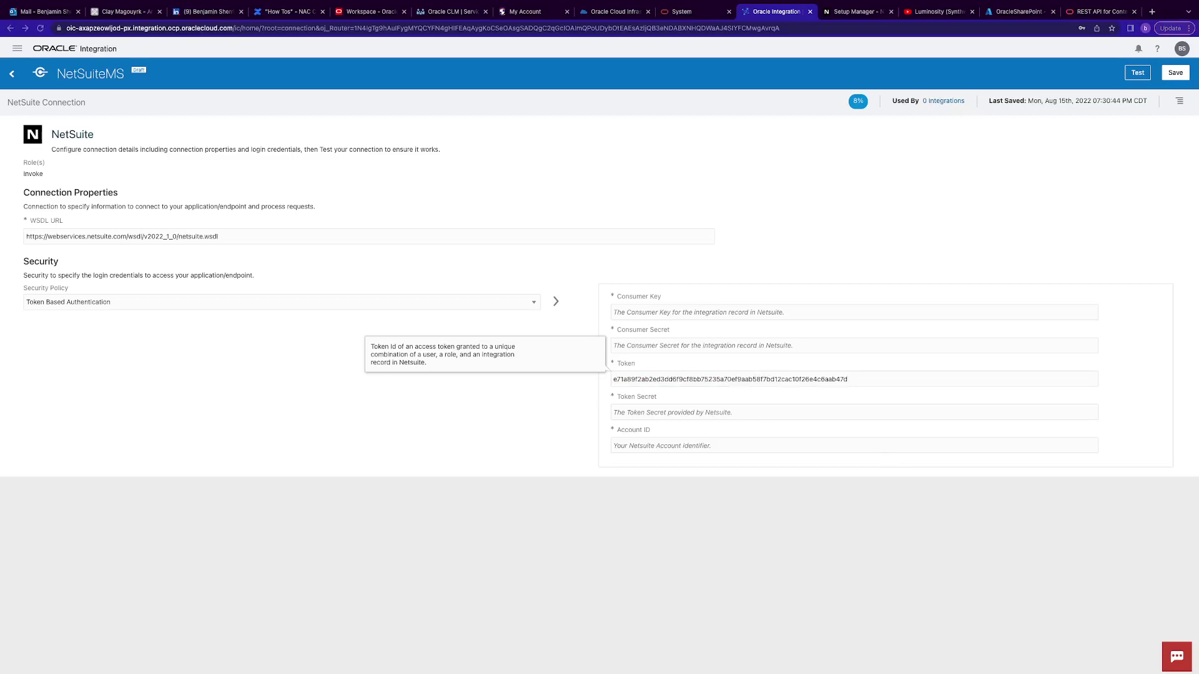
{"action": "left_click", "coordinate": [784, 413]}
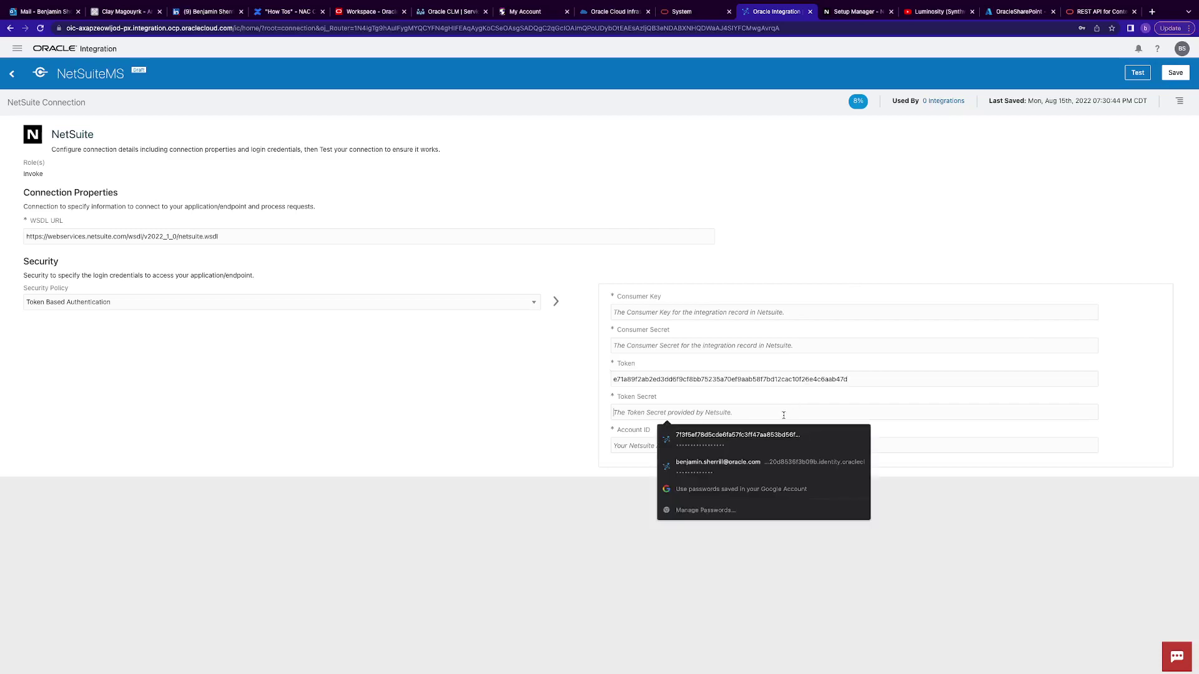
{"action": "key", "text": "super+v"}
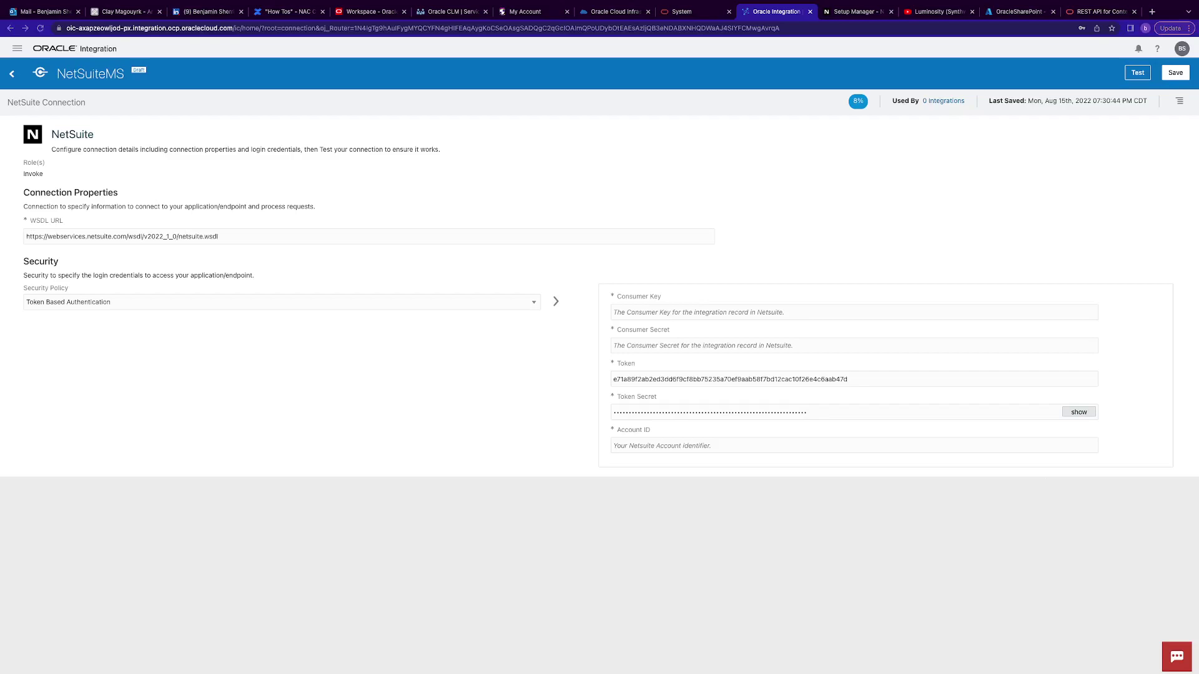
{"action": "left_click", "coordinate": [798, 446]}
{"action": "type", "text": "TSTDRV2634657"}
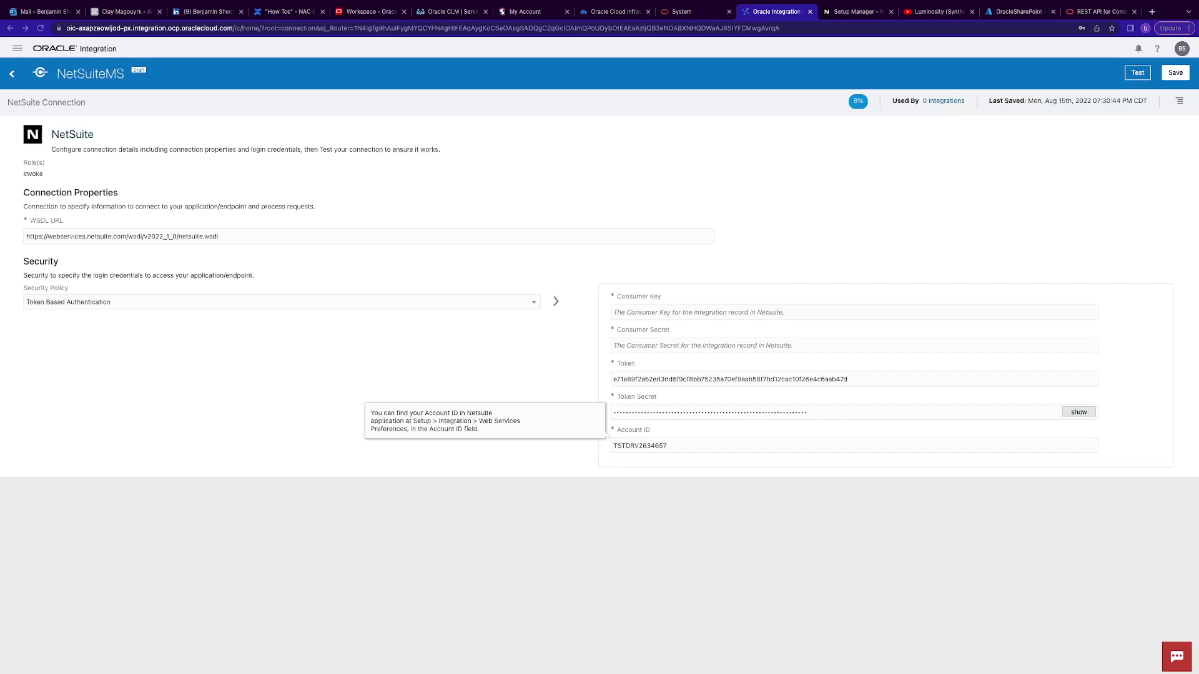
Switch to NetSuite and open the Oracle Integration TBA2 record from the list of integrations
{"action": "left_click", "coordinate": [838, 14]}
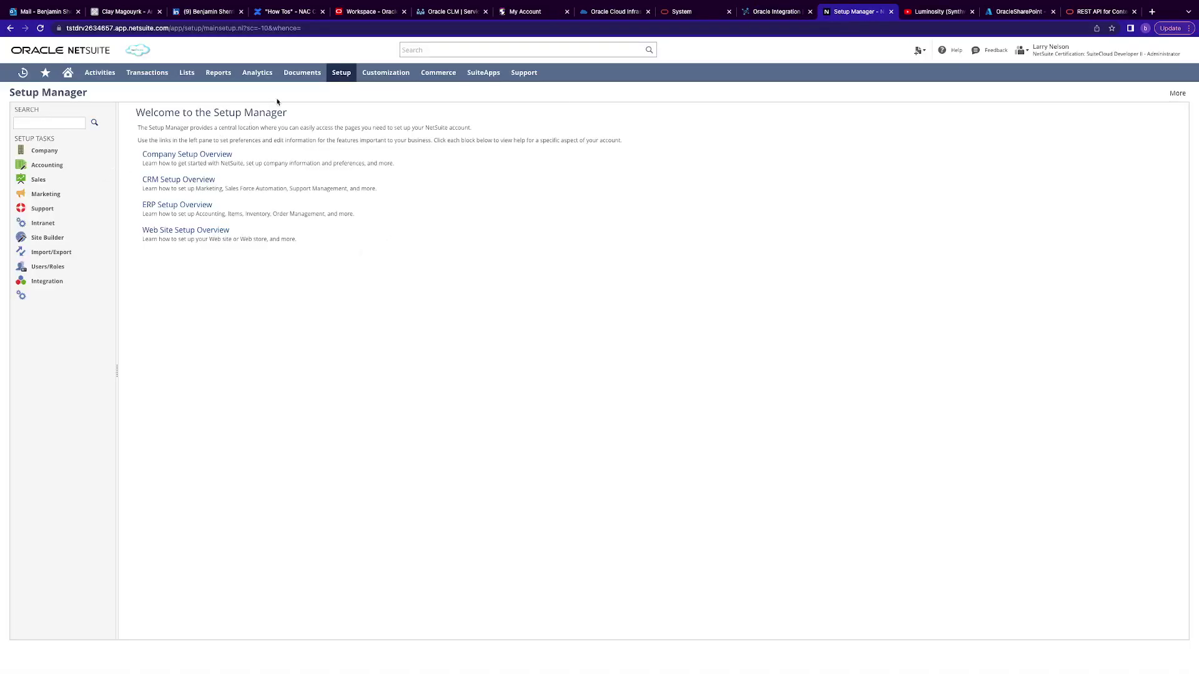
{"action": "mouse_move", "coordinate": [336, 76]}
{"action": "mouse_move", "coordinate": [347, 281]}
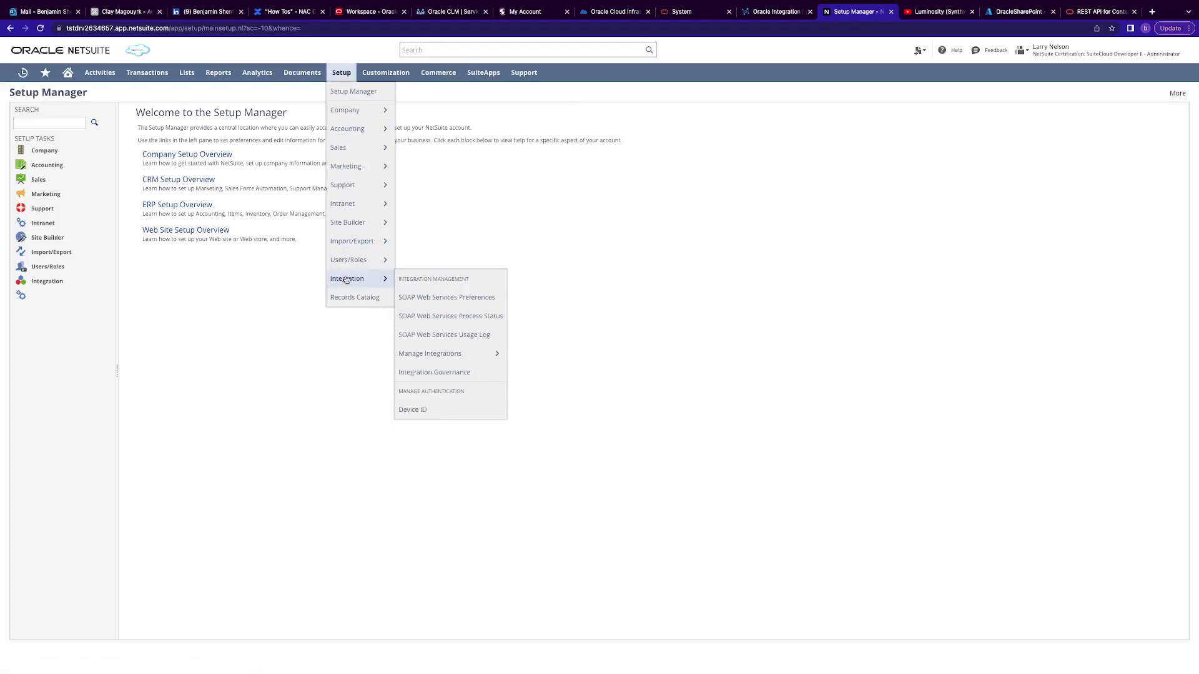
{"action": "left_click", "coordinate": [461, 362]}
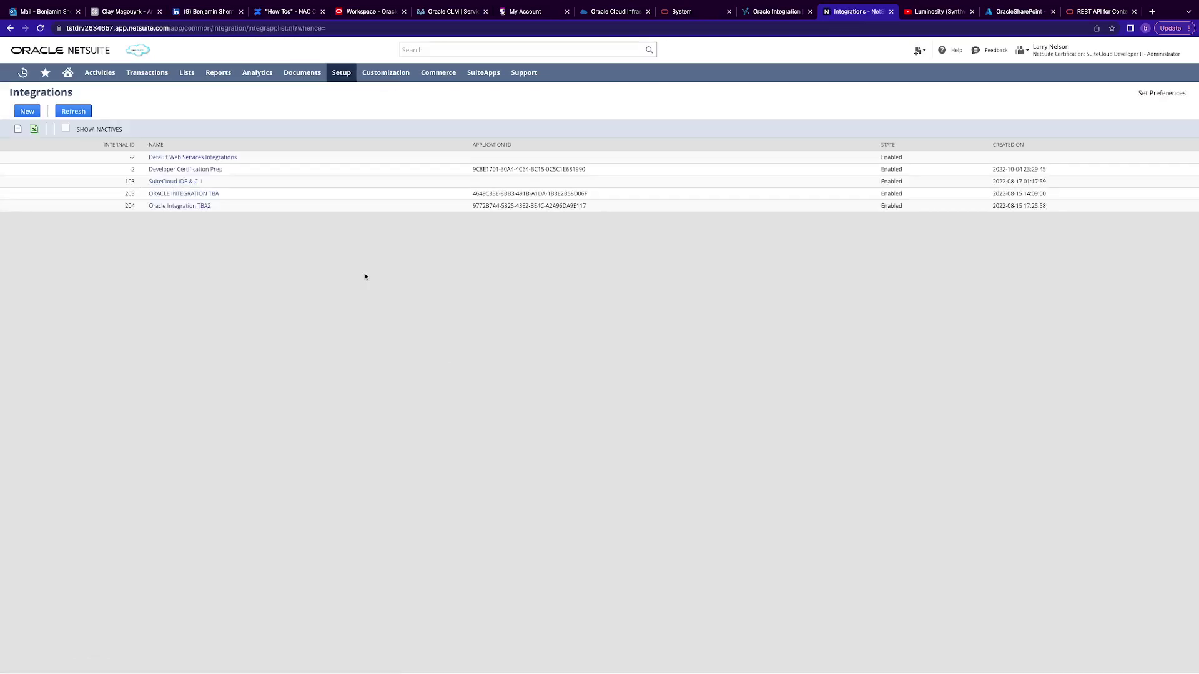
{"action": "left_click", "coordinate": [195, 207]}
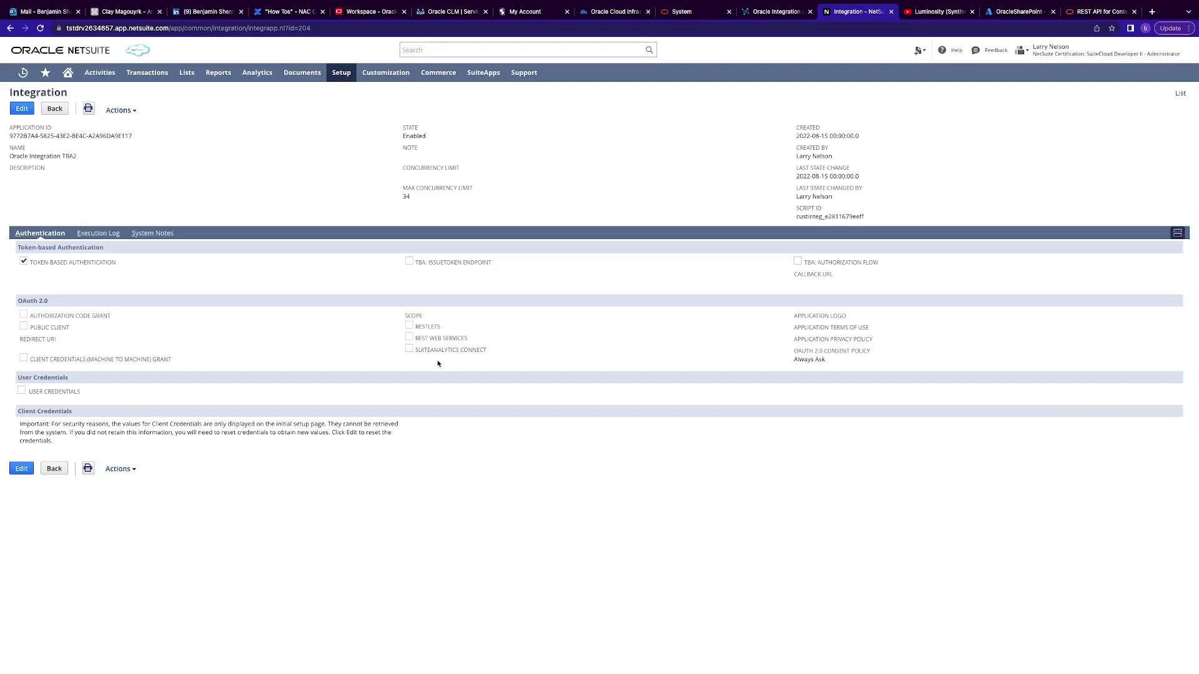
Open the Oracle Integration TBA2 record for editing and resave it without changes
{"action": "left_click", "coordinate": [17, 110]}
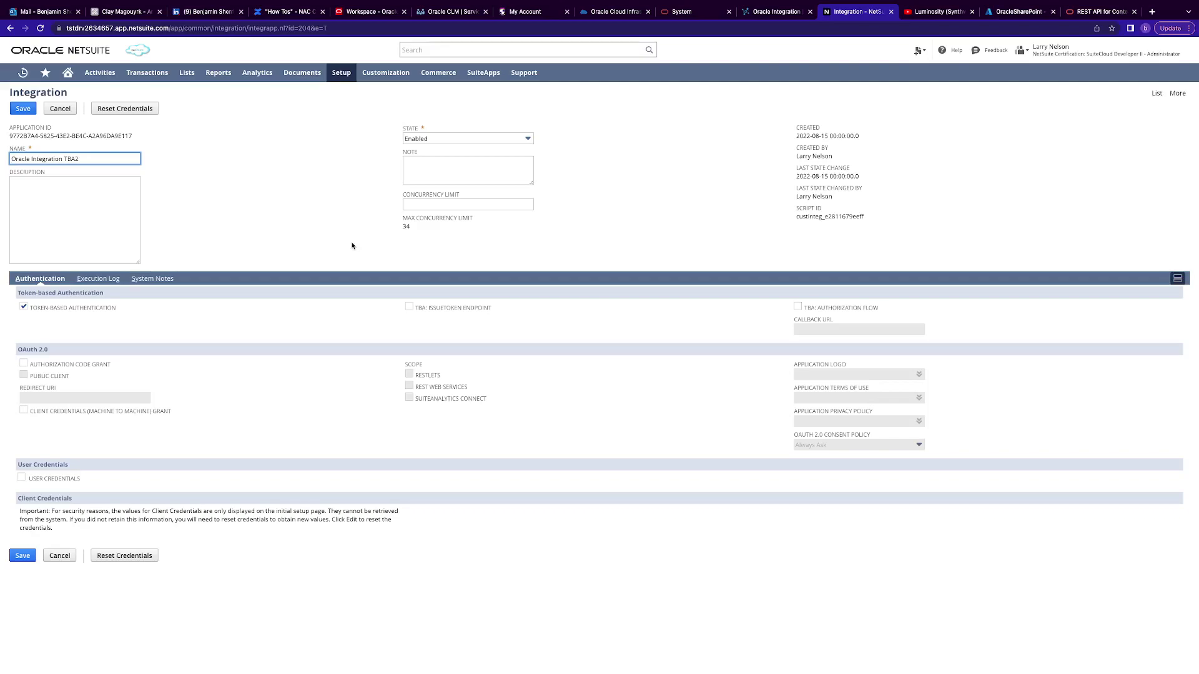
{"action": "left_click", "coordinate": [22, 555]}
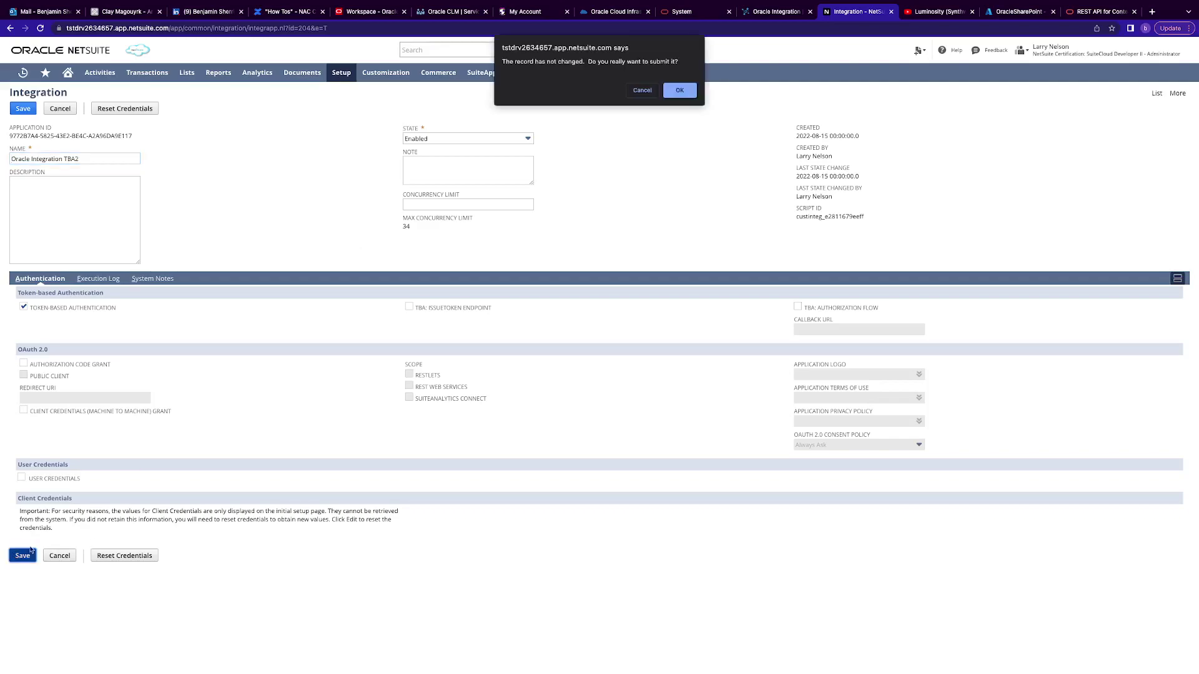
{"action": "left_click", "coordinate": [678, 92]}
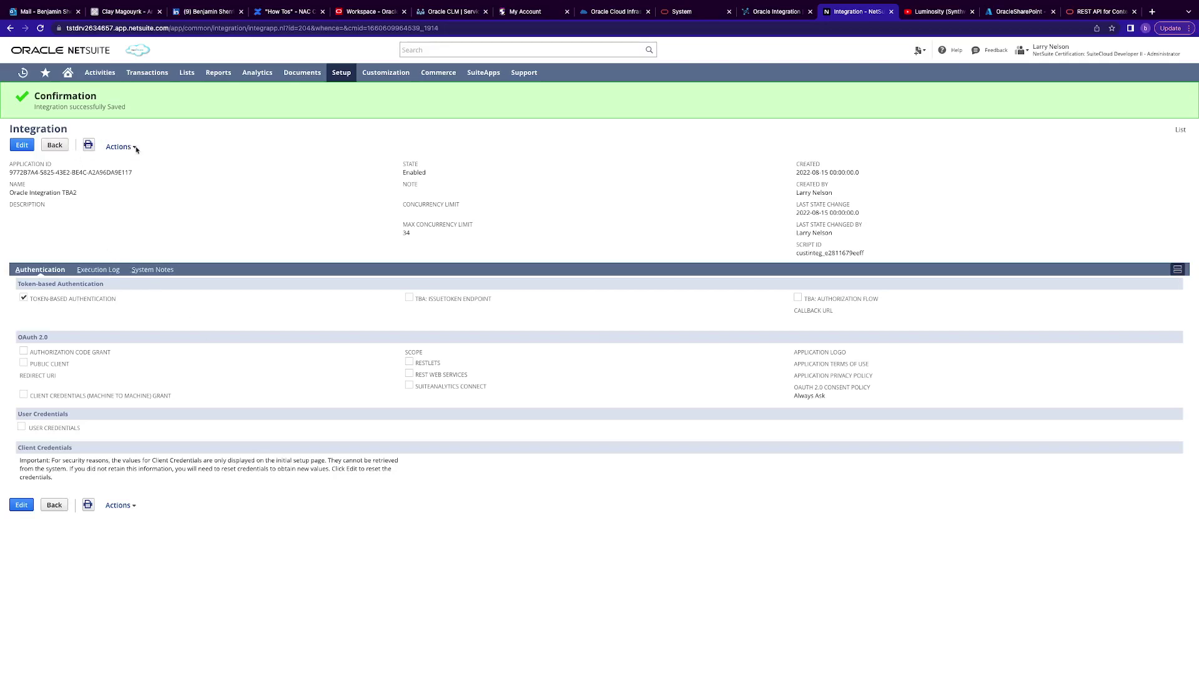
Return to editing the Oracle Integration TBA2 record and reset its client credentials
{"action": "left_click", "coordinate": [55, 146]}
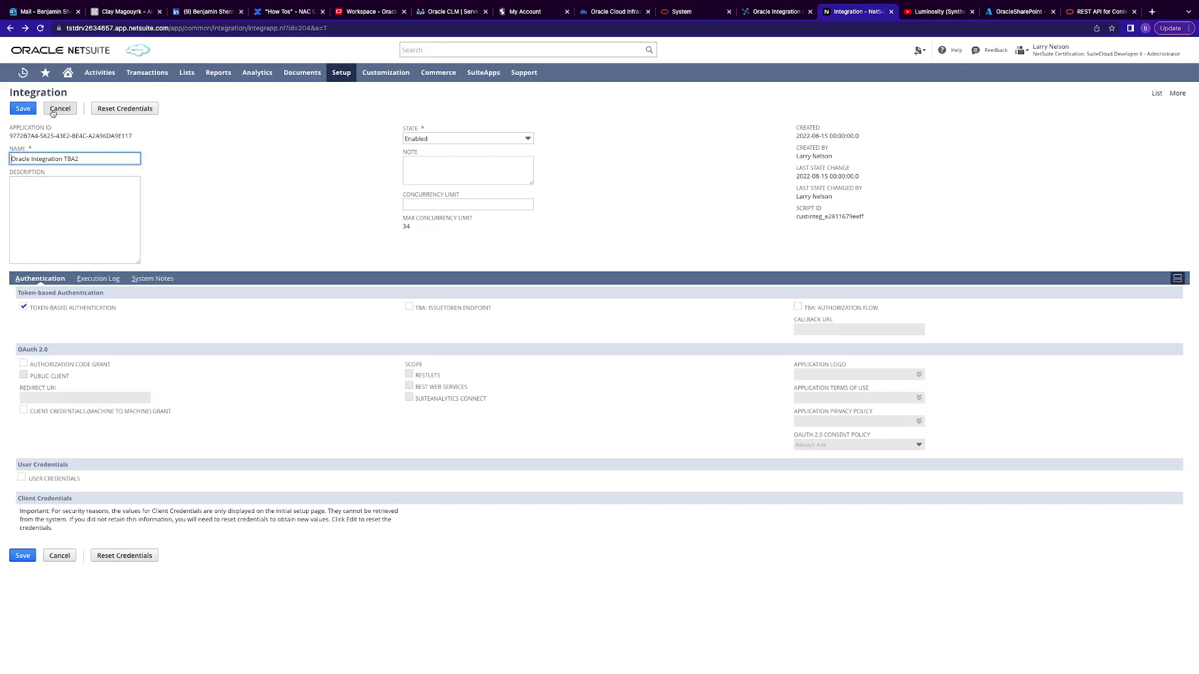
{"action": "left_click", "coordinate": [115, 109]}
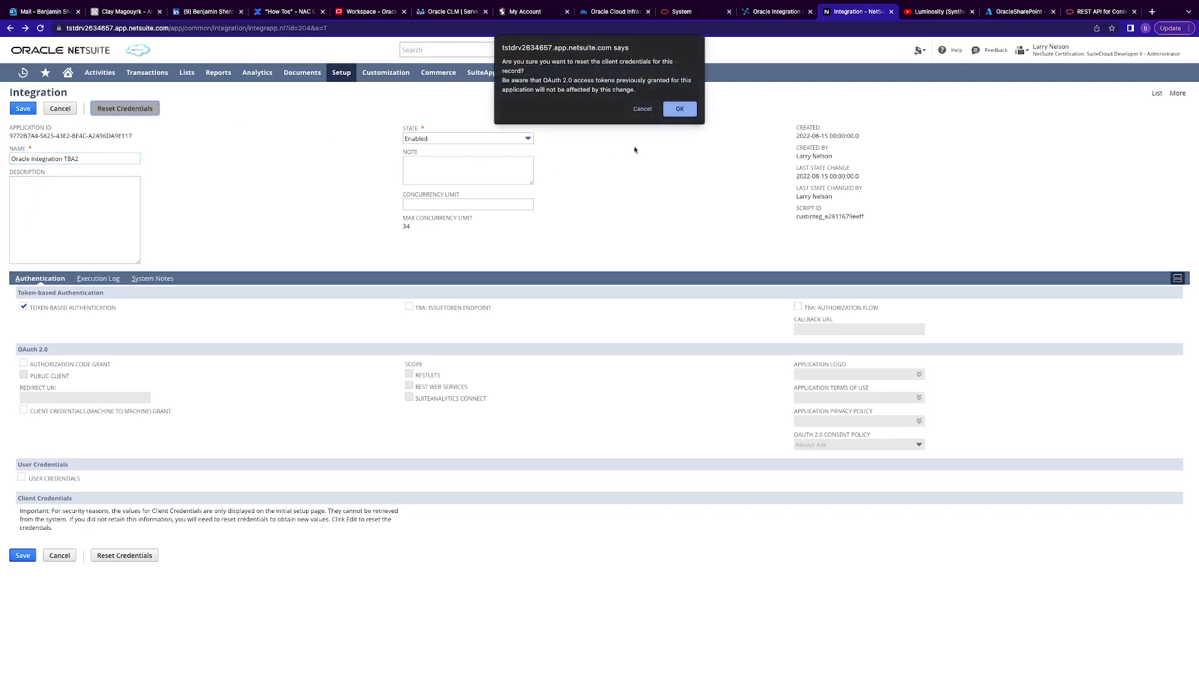
{"action": "left_click", "coordinate": [682, 113]}
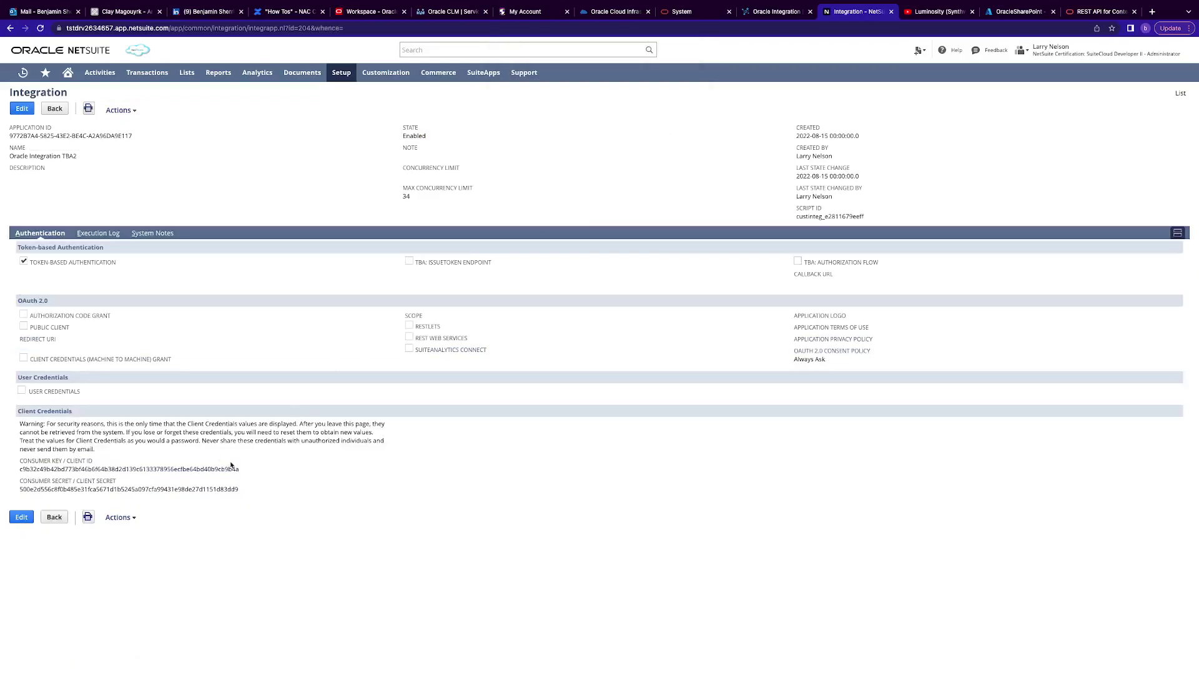
Copy the new consumer key from the integration record and switch back to the NetSuiteMS connection in Oracle Integration
{"action": "left_click_drag", "start_coordinate": [240, 469], "coordinate": [20, 469]}
{"action": "key", "text": "ctrl+c"}
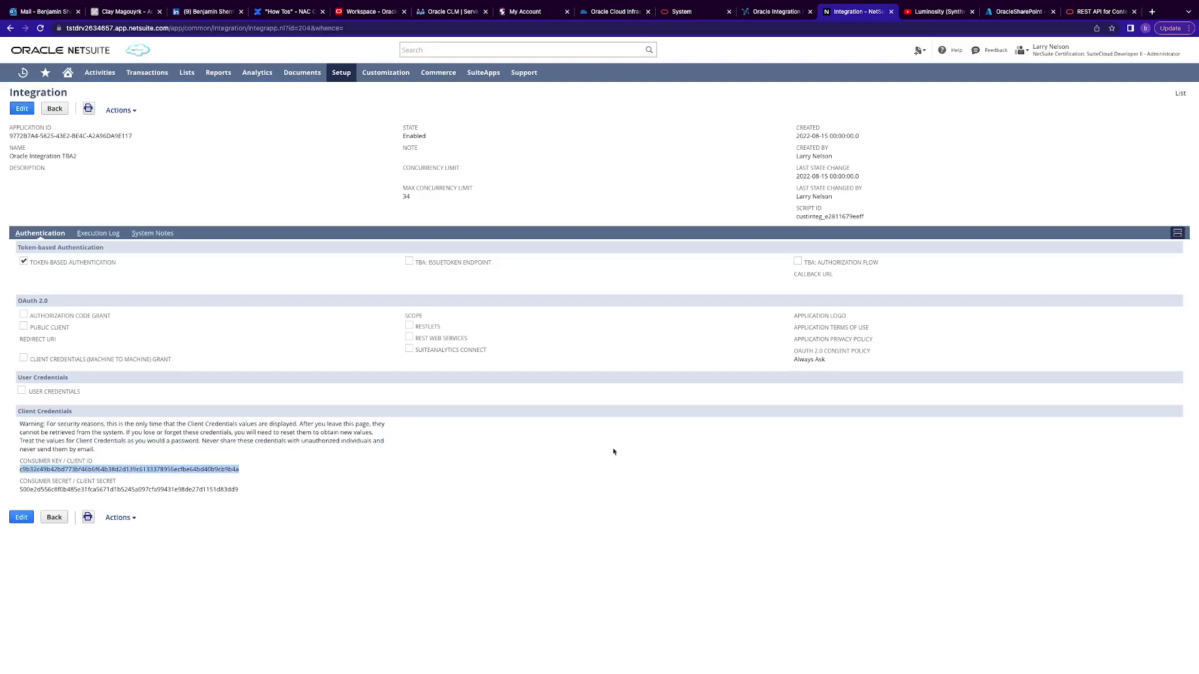
{"action": "key", "text": "alt+Tab"}
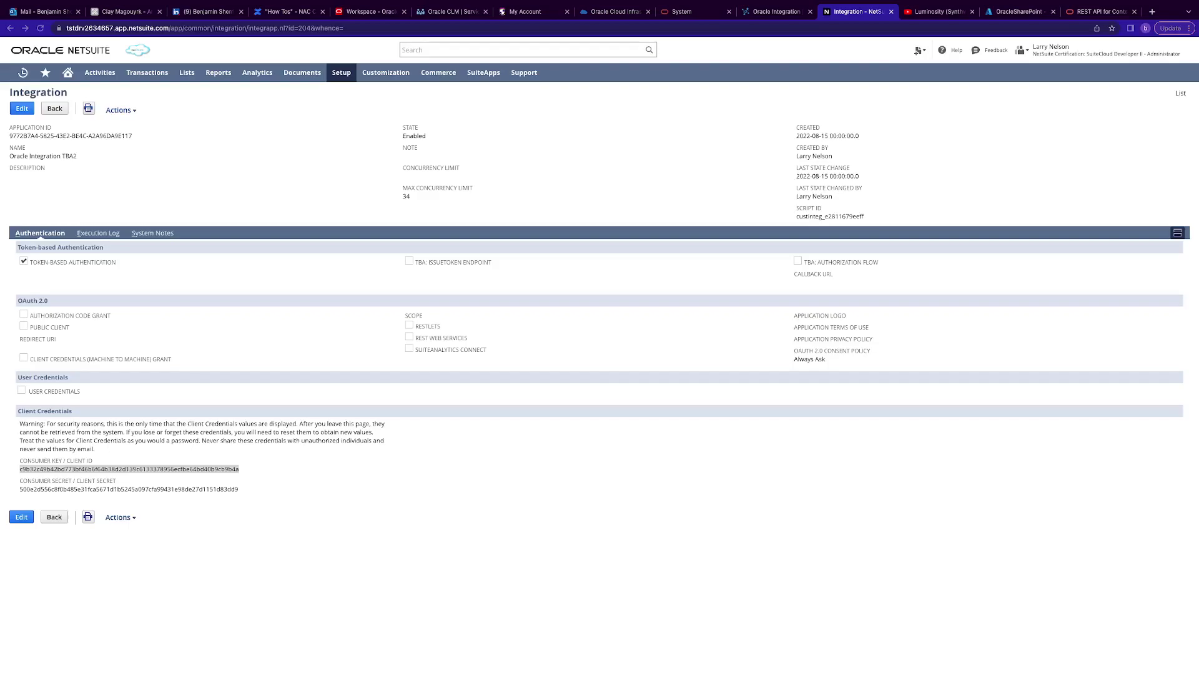
{"action": "left_click", "coordinate": [769, 12]}
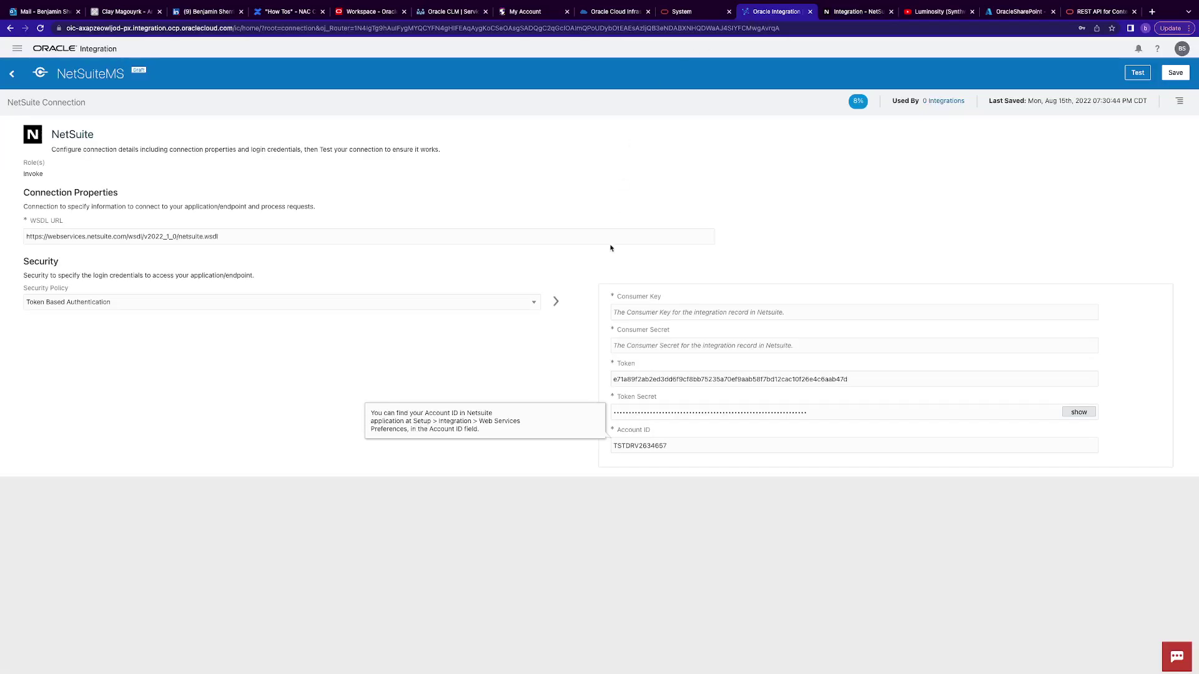
Paste the copied consumer key into the NetSuiteMS connection, and transfer the consumer secret from the NetSuite integration record into its matching field
{"action": "left_click", "coordinate": [746, 316]}
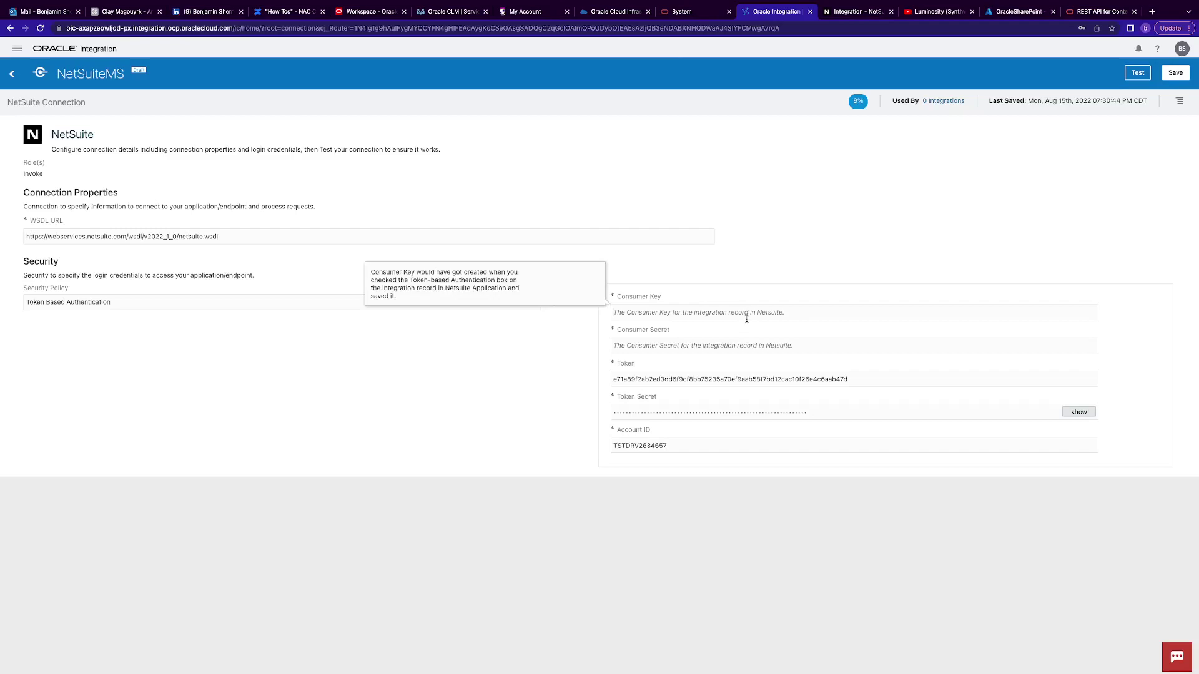
{"action": "key", "text": "ctrl+v"}
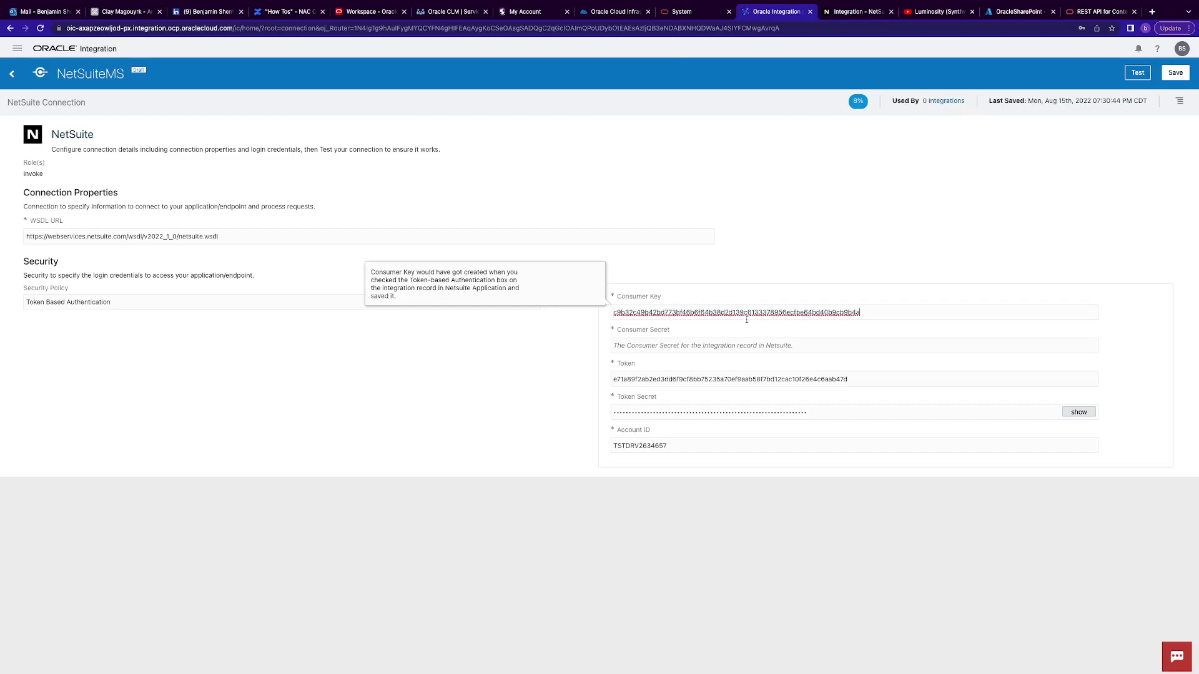
{"action": "left_click", "coordinate": [828, 12]}
{"action": "left_click_drag", "start_coordinate": [274, 491], "coordinate": [20, 490]}
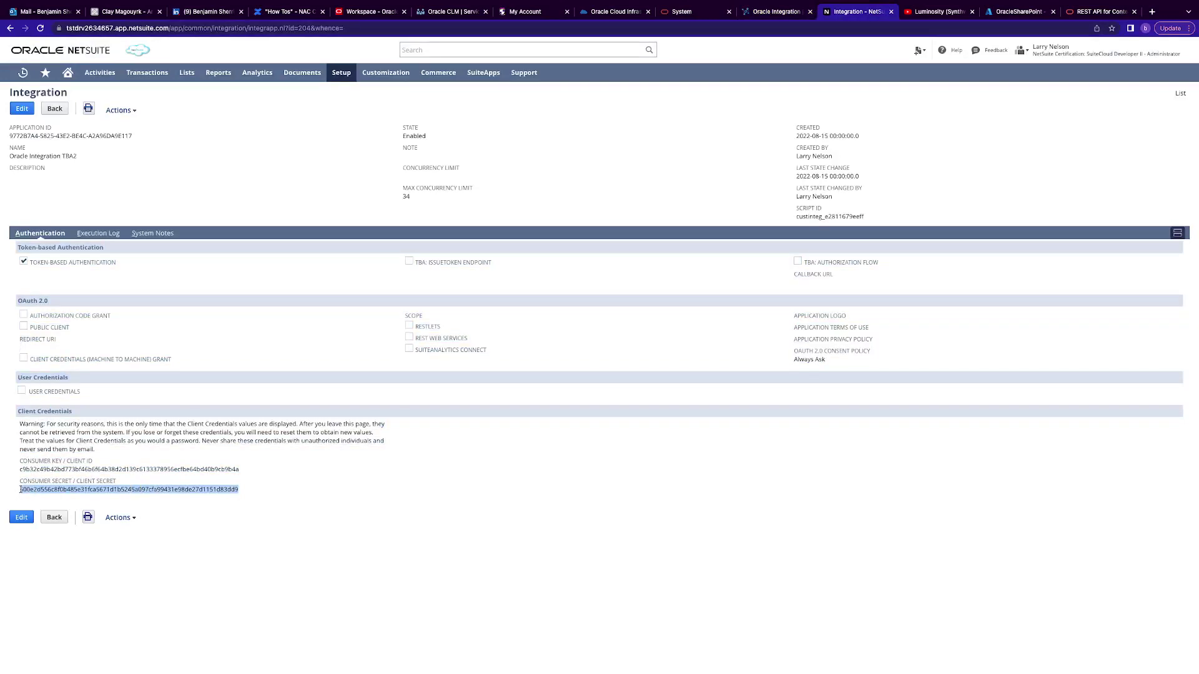
{"action": "left_click", "coordinate": [244, 463]}
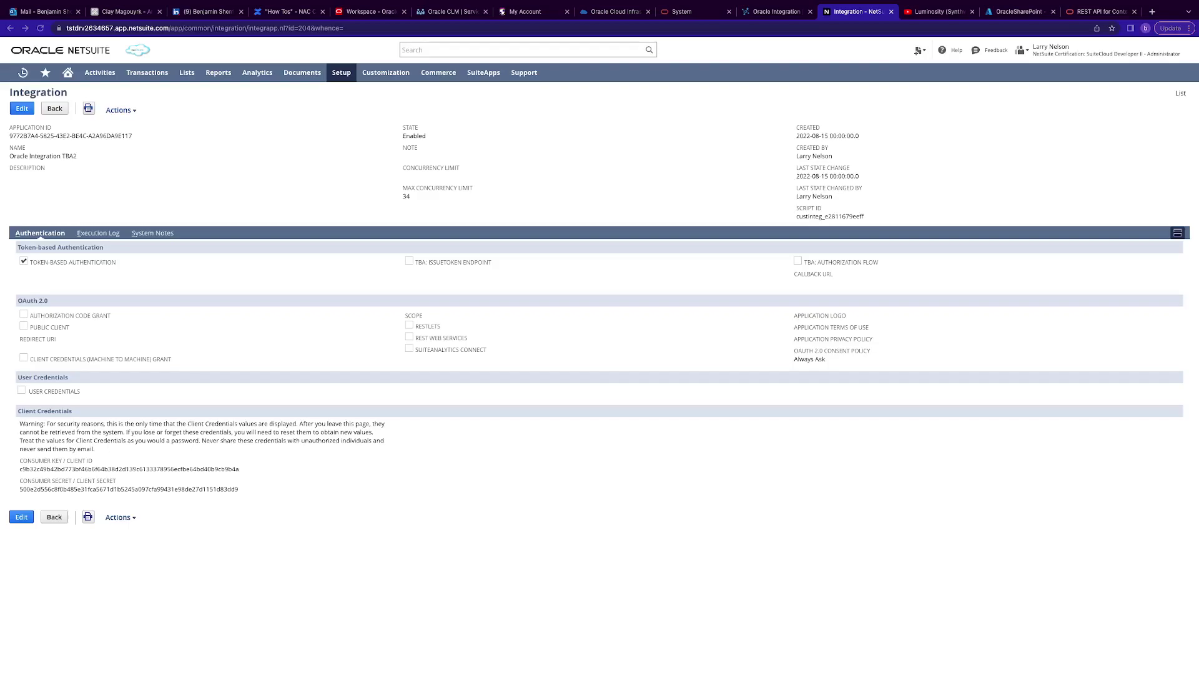
{"action": "left_click", "coordinate": [762, 13]}
{"action": "left_click", "coordinate": [693, 343]}
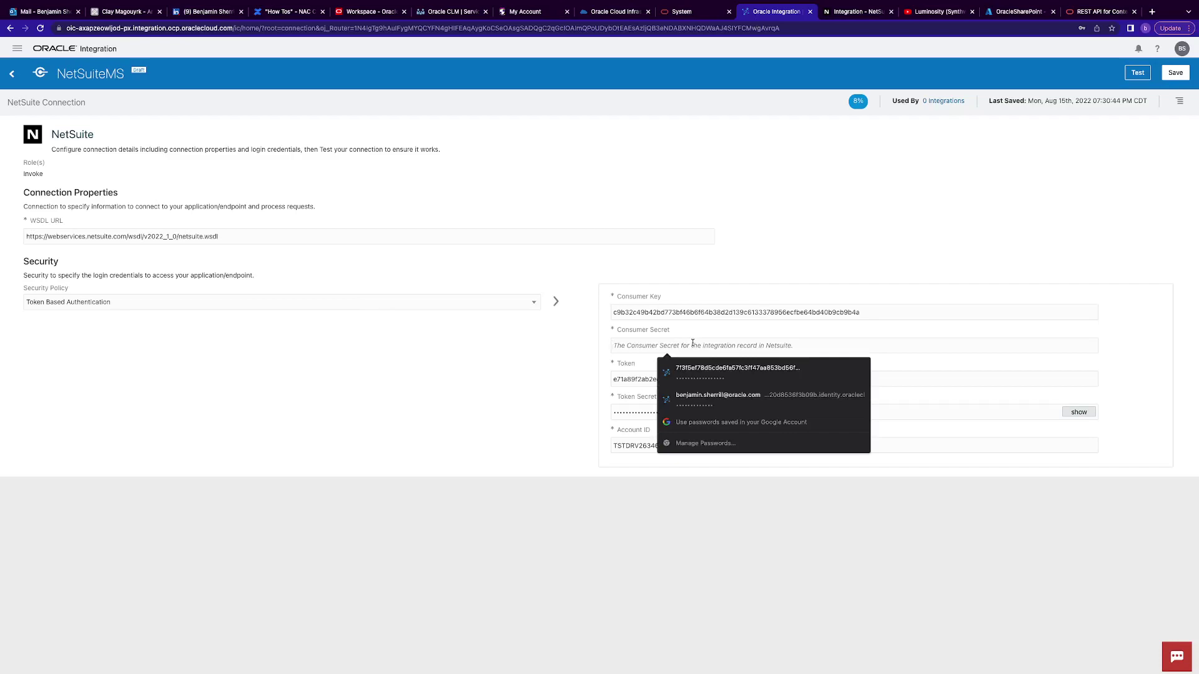
{"action": "key", "text": "ctrl+v"}
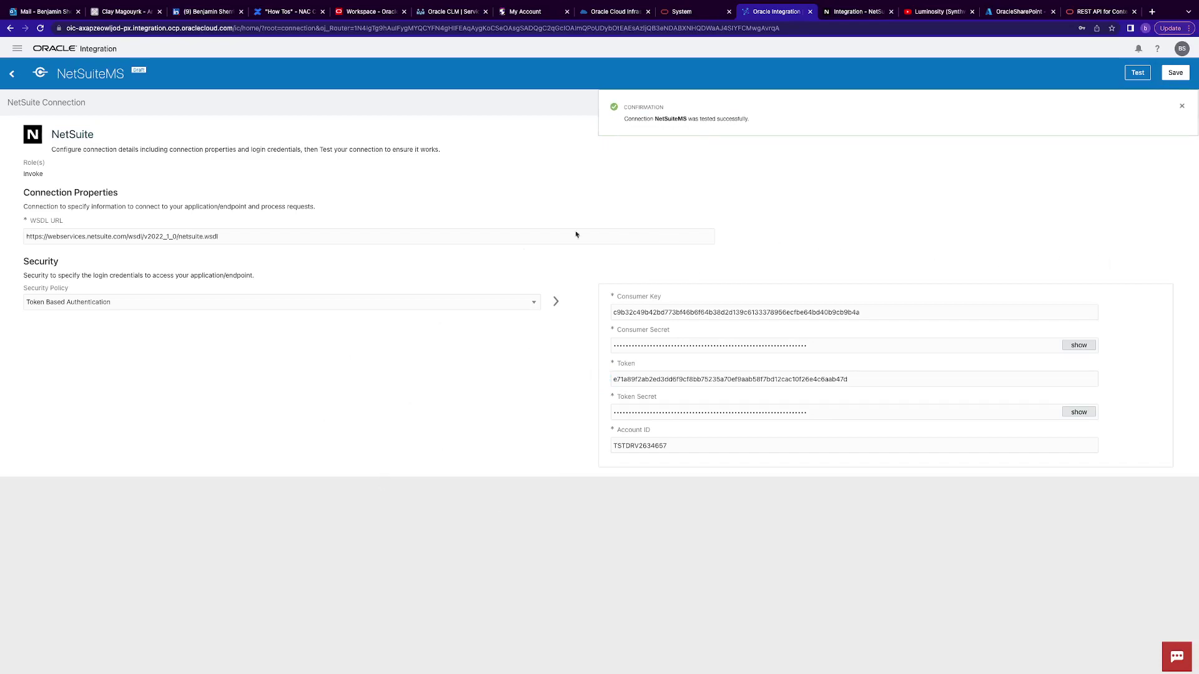
Save the NetSuiteMS connection and return to the list of connections, dismissing the browser's offer to store the password
{"action": "left_click", "coordinate": [1175, 72]}
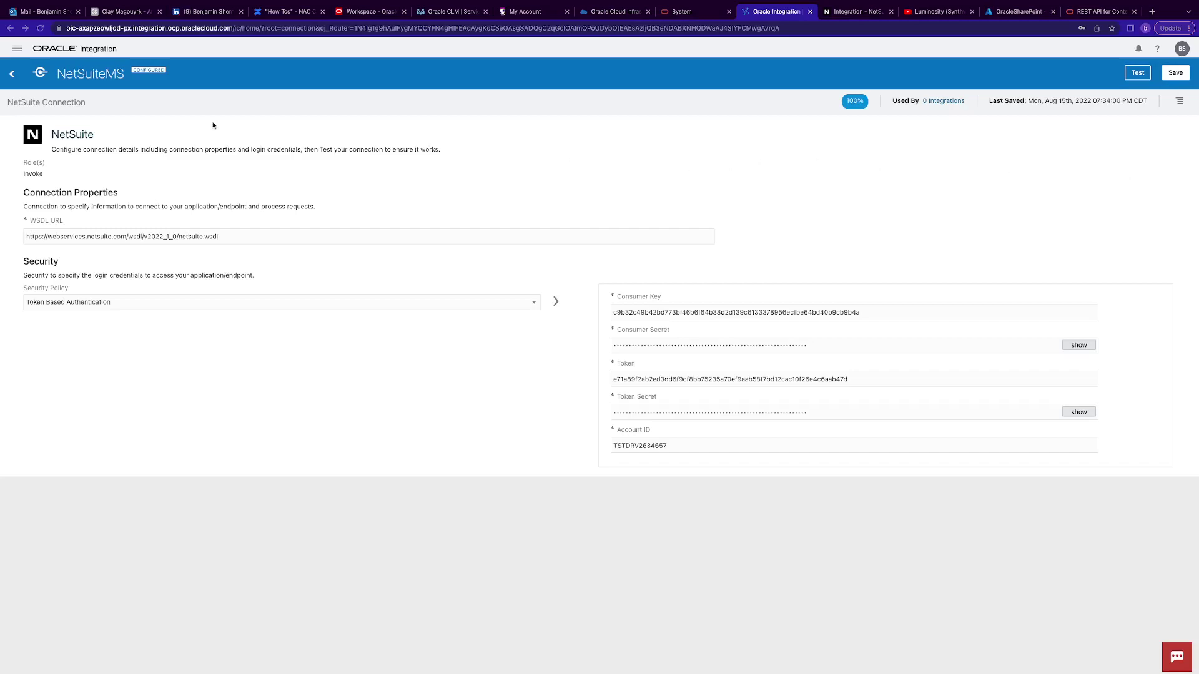
{"action": "left_click", "coordinate": [12, 74]}
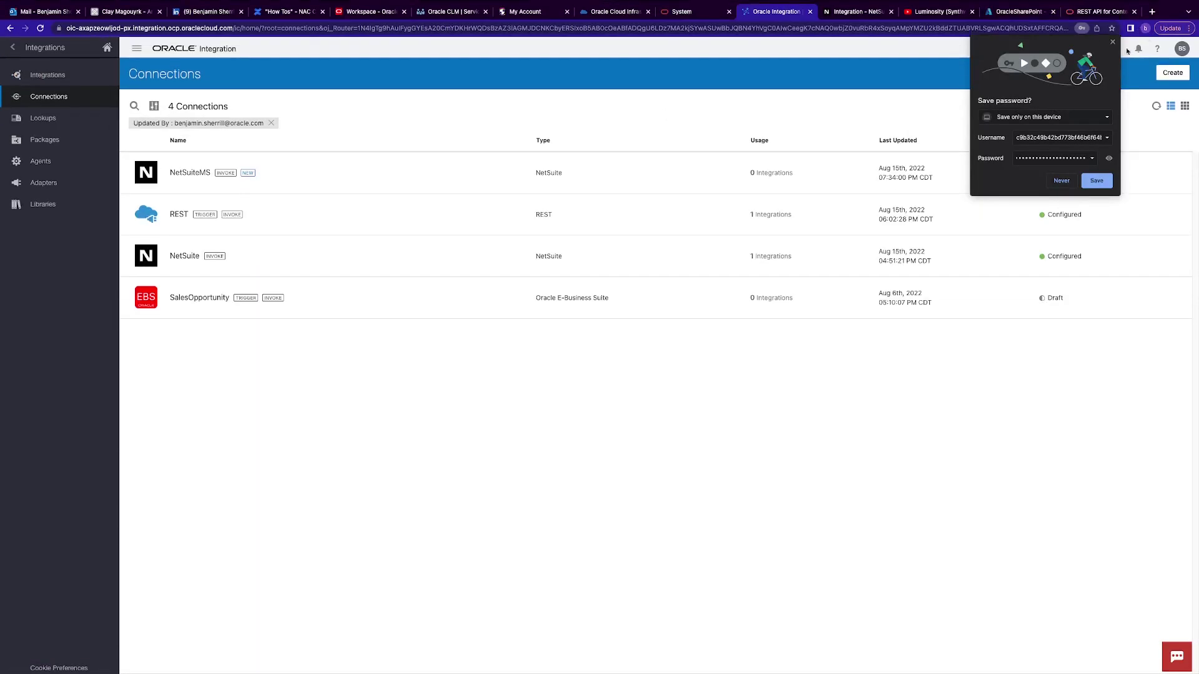
{"action": "left_click", "coordinate": [1112, 42]}
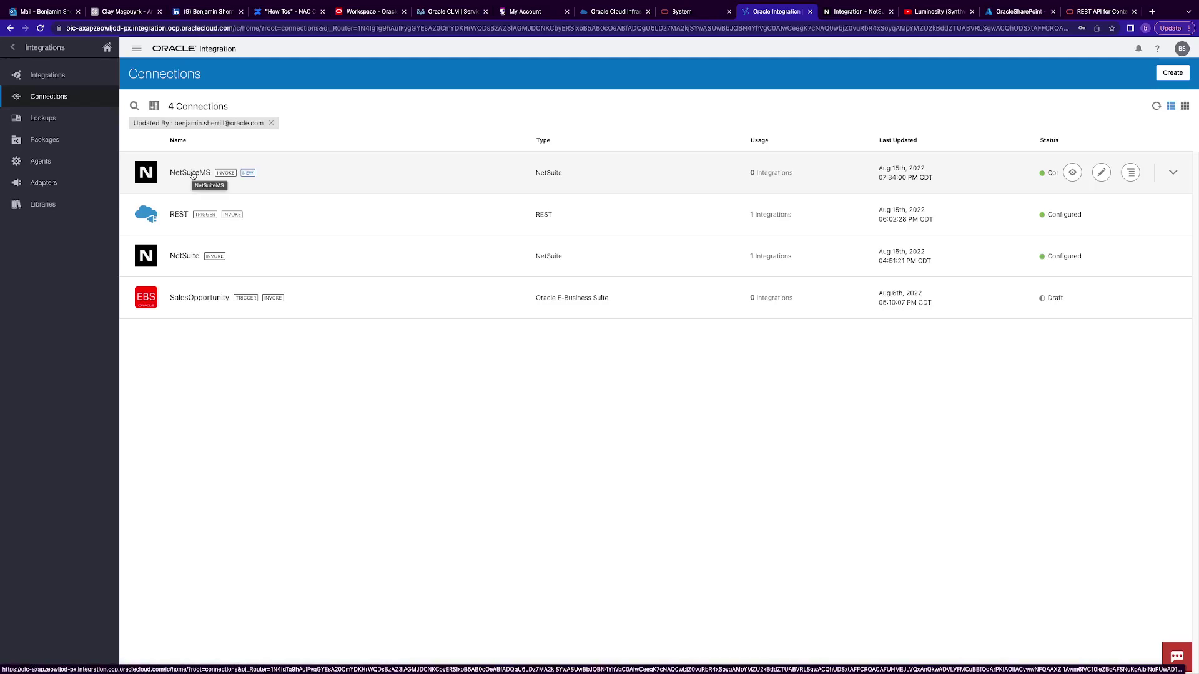
Start a new integration from the integrations list using the Basic Routing style
{"action": "left_click", "coordinate": [93, 78]}
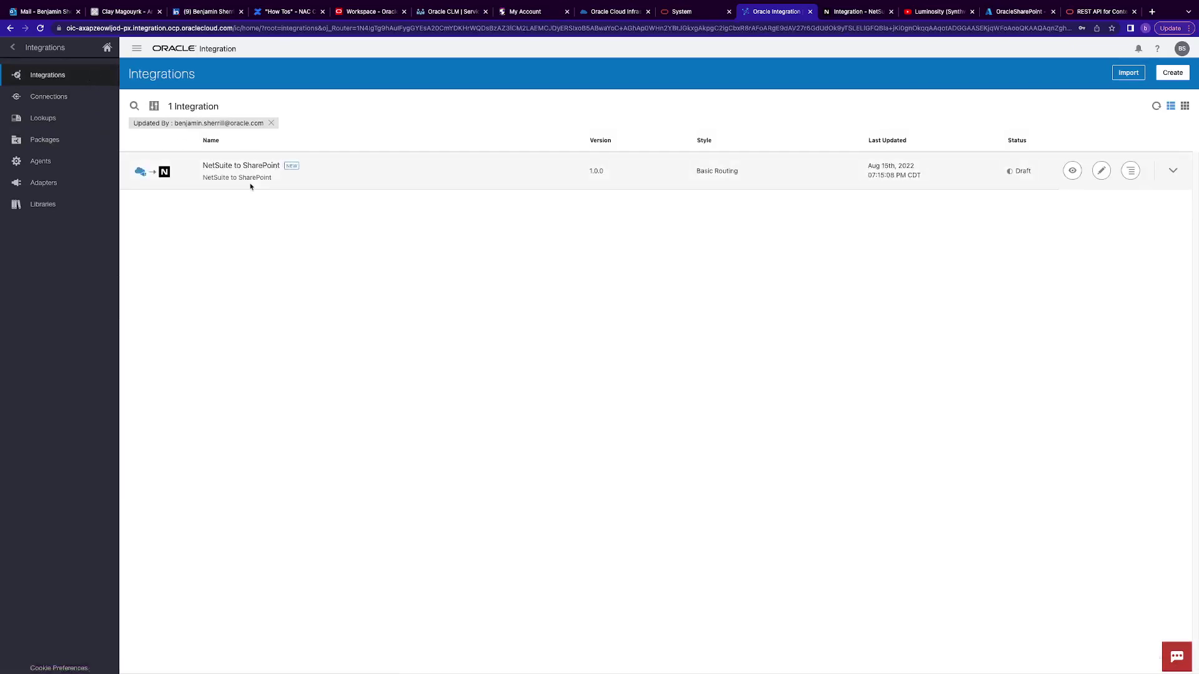
{"action": "left_click", "coordinate": [1172, 72]}
{"action": "left_click", "coordinate": [640, 300]}
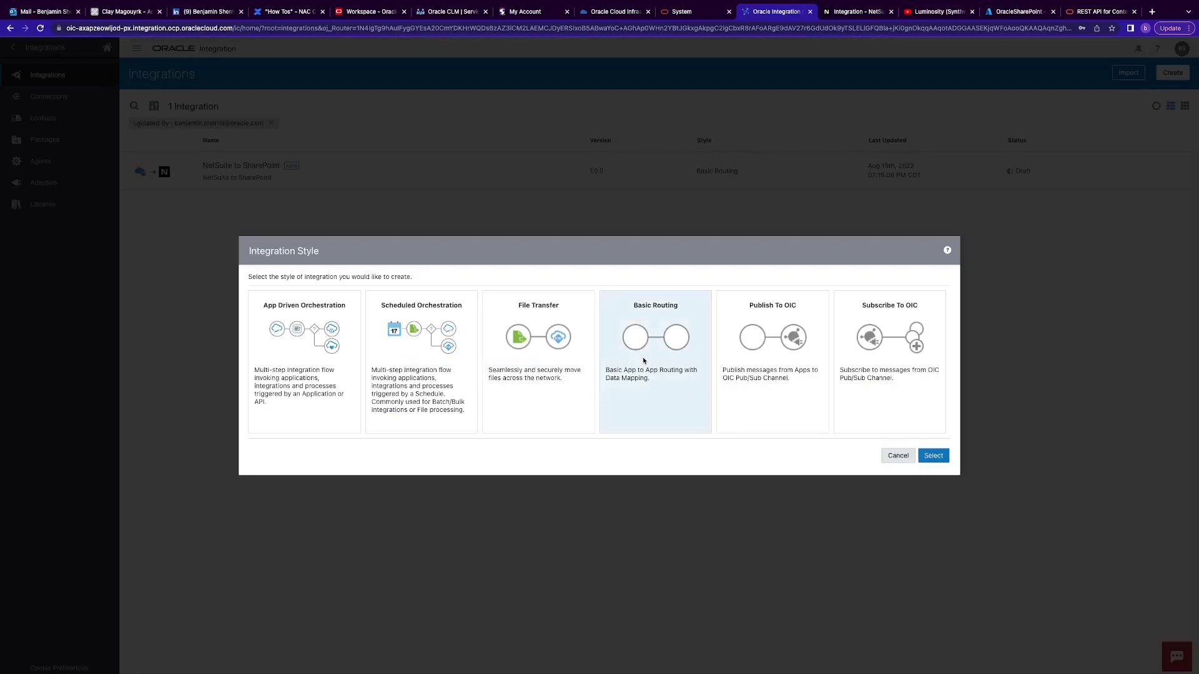
{"action": "left_click", "coordinate": [935, 457]}
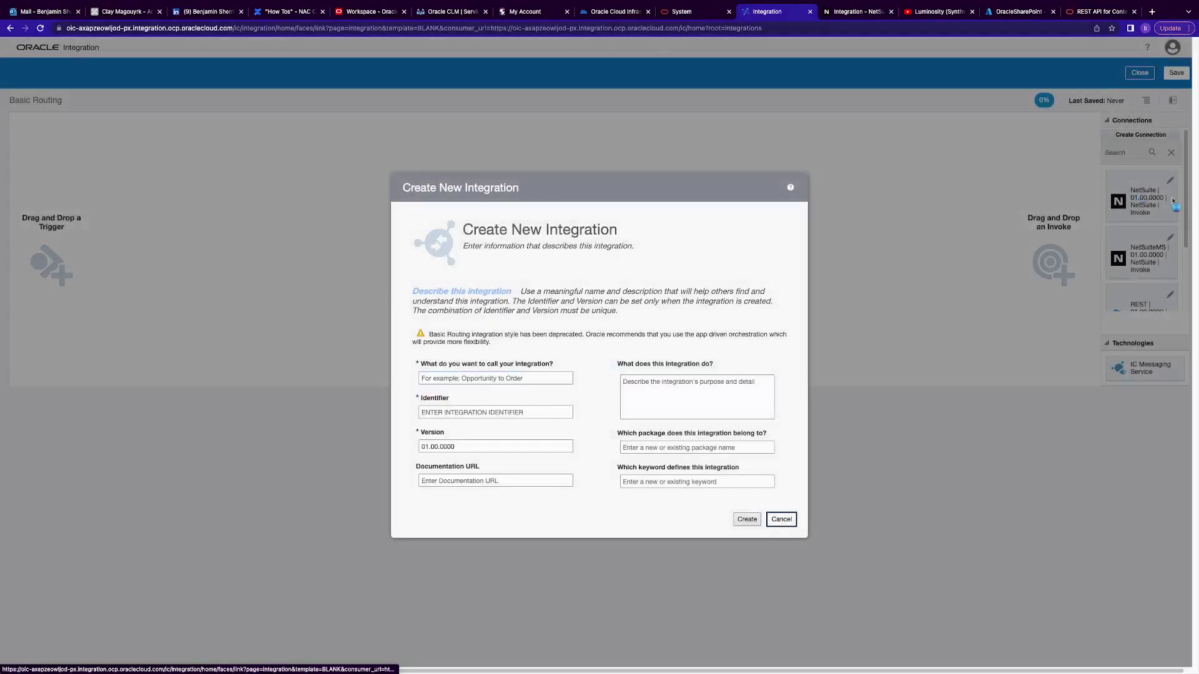
Name the new integration "NetSuite to SharePoint2" and try to create it with the suggested identifier NETSUITE_TO_SHAREPOINT
{"action": "left_click", "coordinate": [562, 377]}
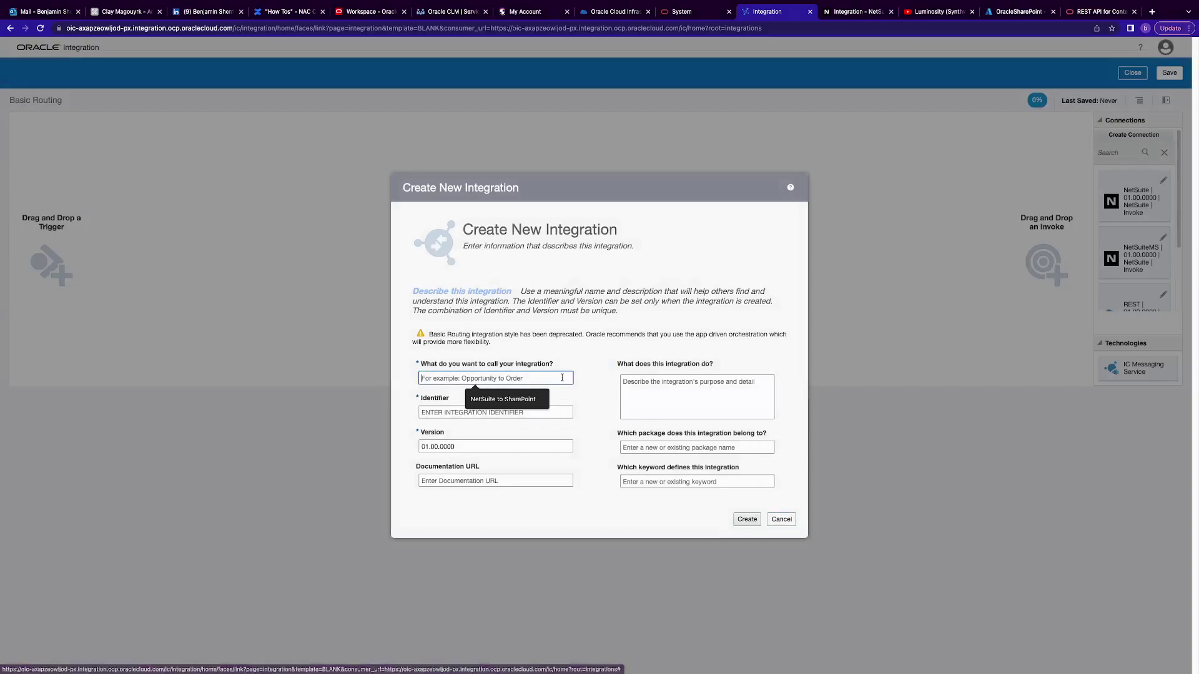
{"action": "type", "text": "NetSuite "}
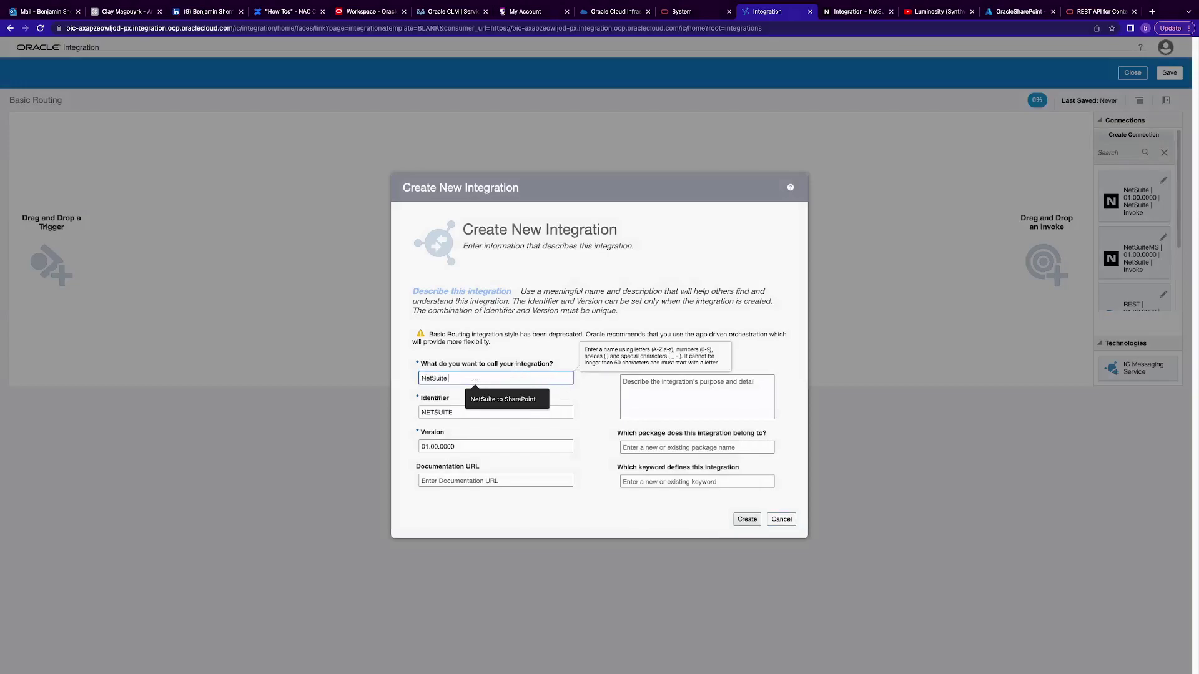
{"action": "type", "text": "to SharePoint2"}
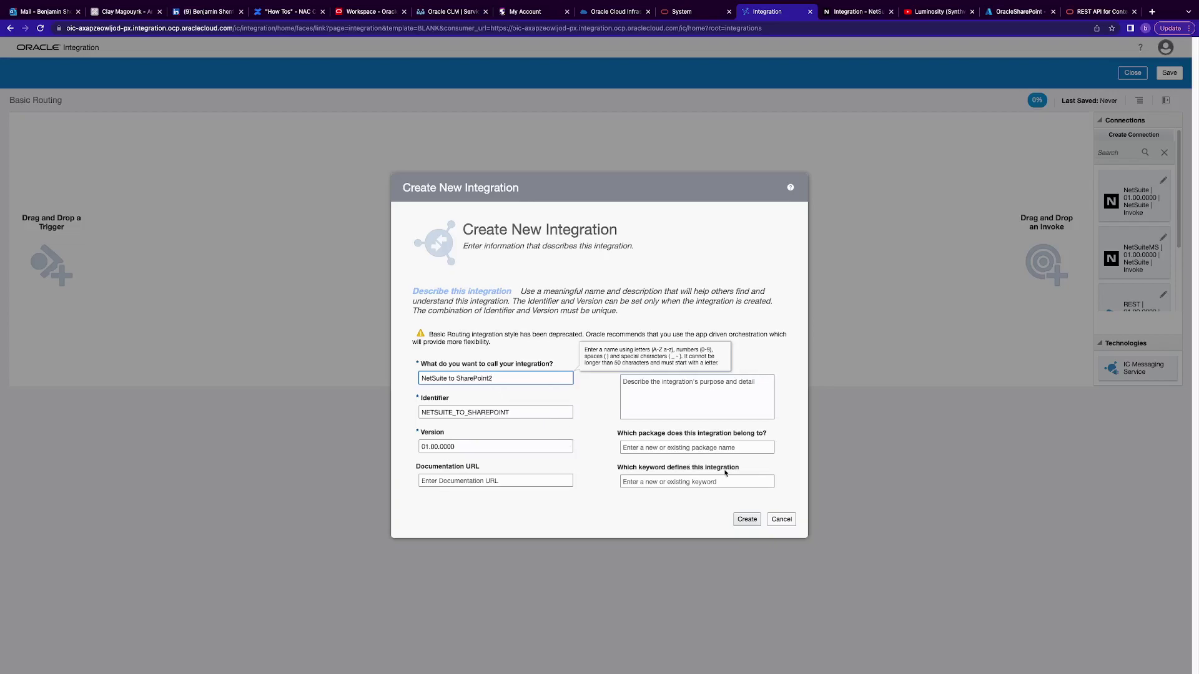
{"action": "left_click", "coordinate": [747, 519]}
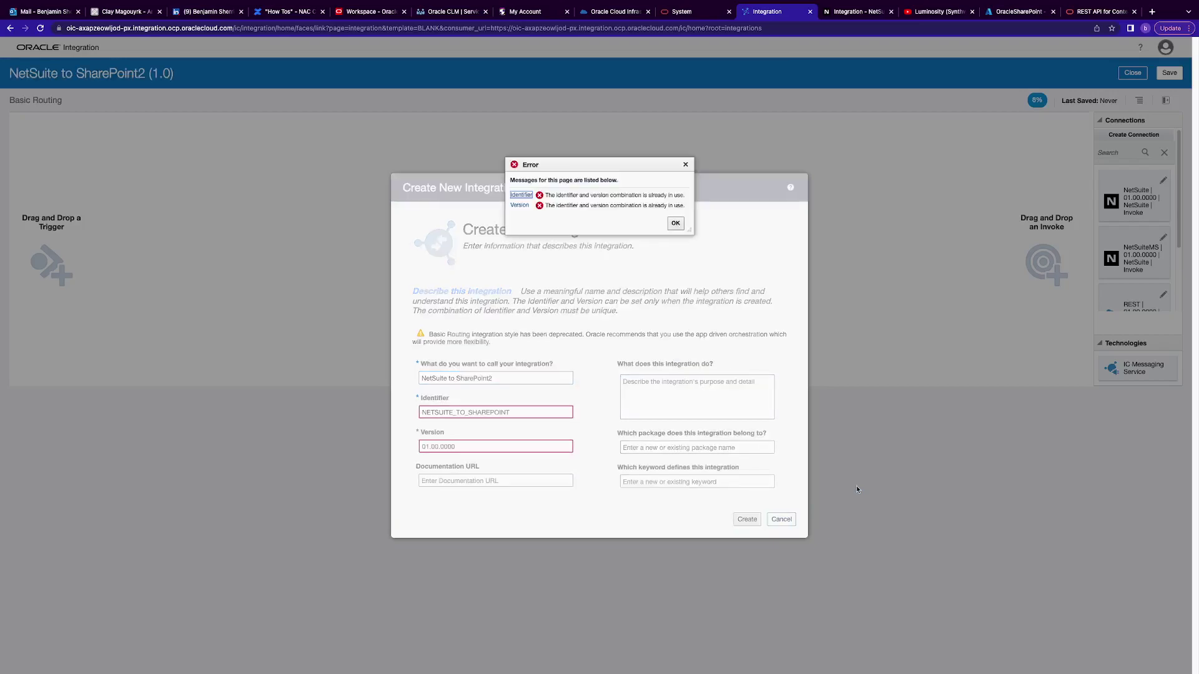
Try again to create the integration with the same identifier and version, and dismiss the error dialog
{"action": "left_click", "coordinate": [521, 413]}
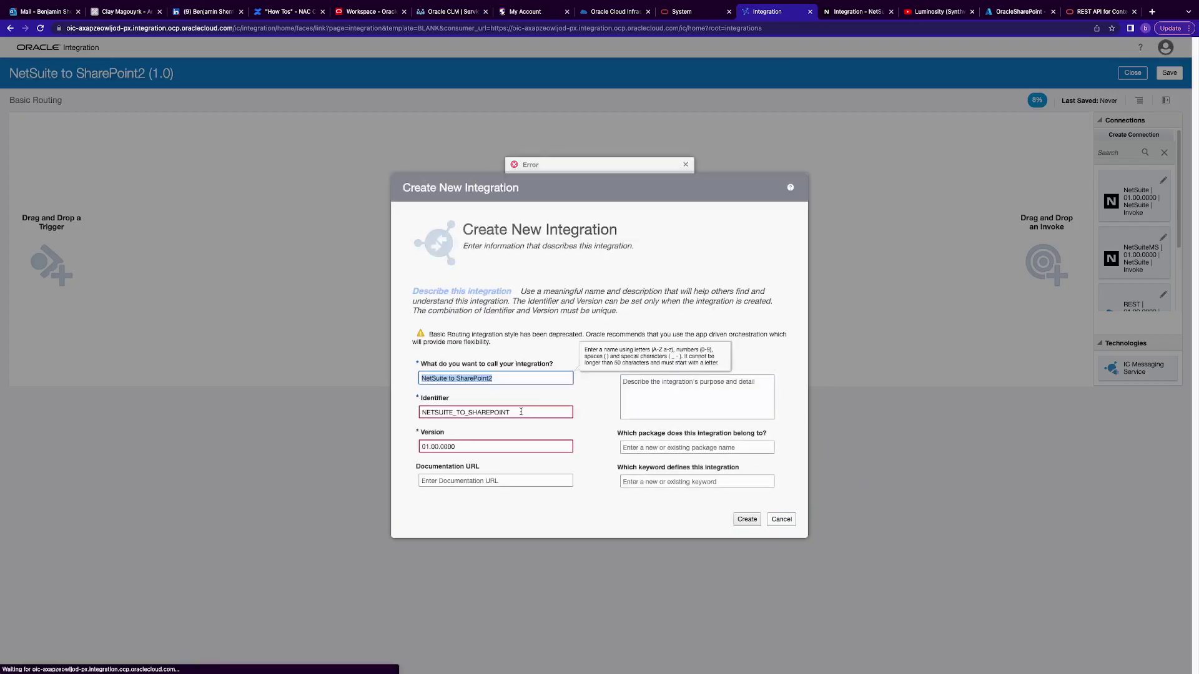
{"action": "left_click", "coordinate": [516, 446]}
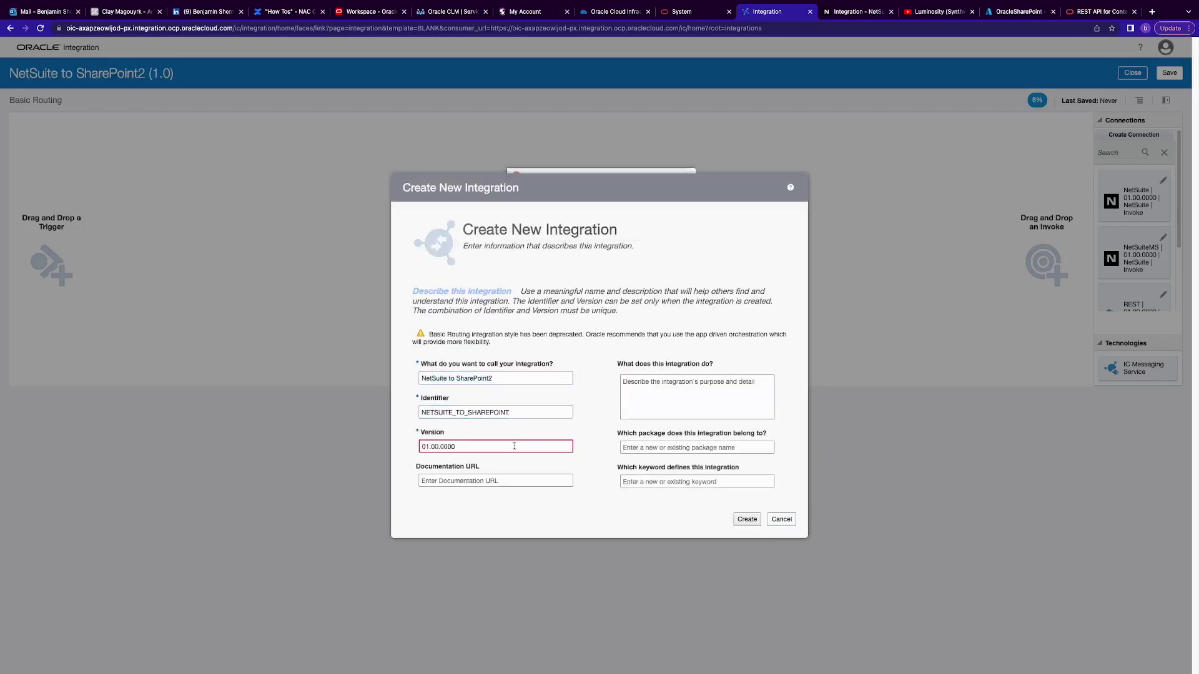
{"action": "left_click", "coordinate": [747, 519]}
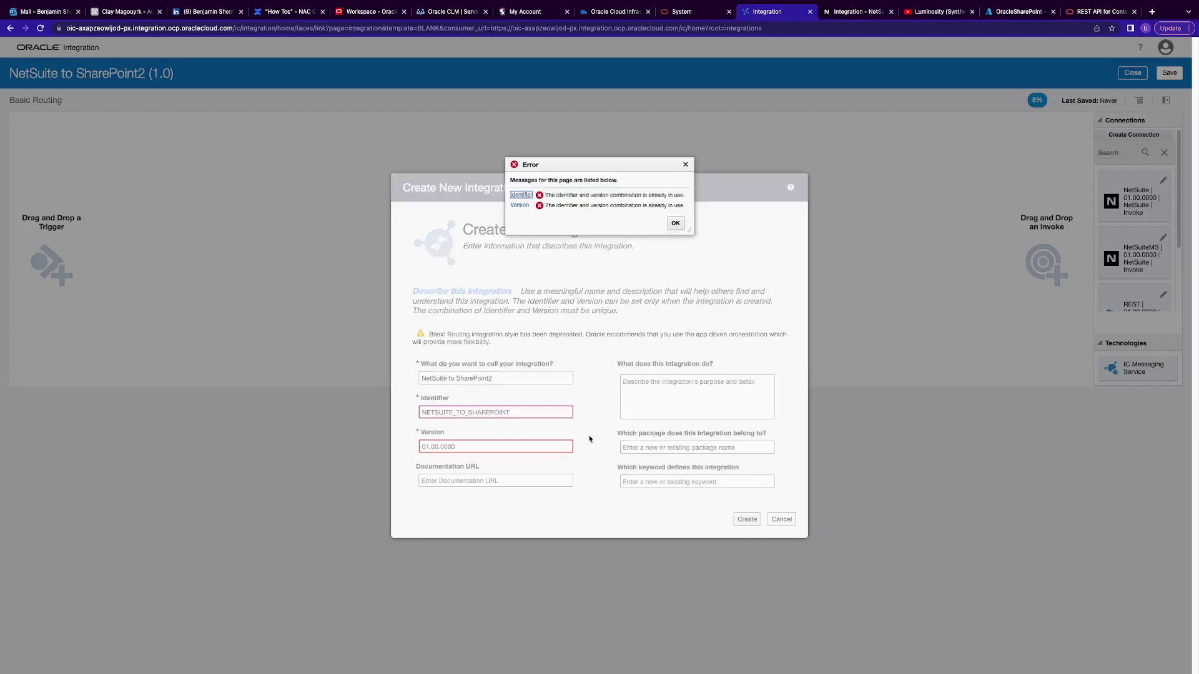
{"action": "left_click", "coordinate": [676, 222]}
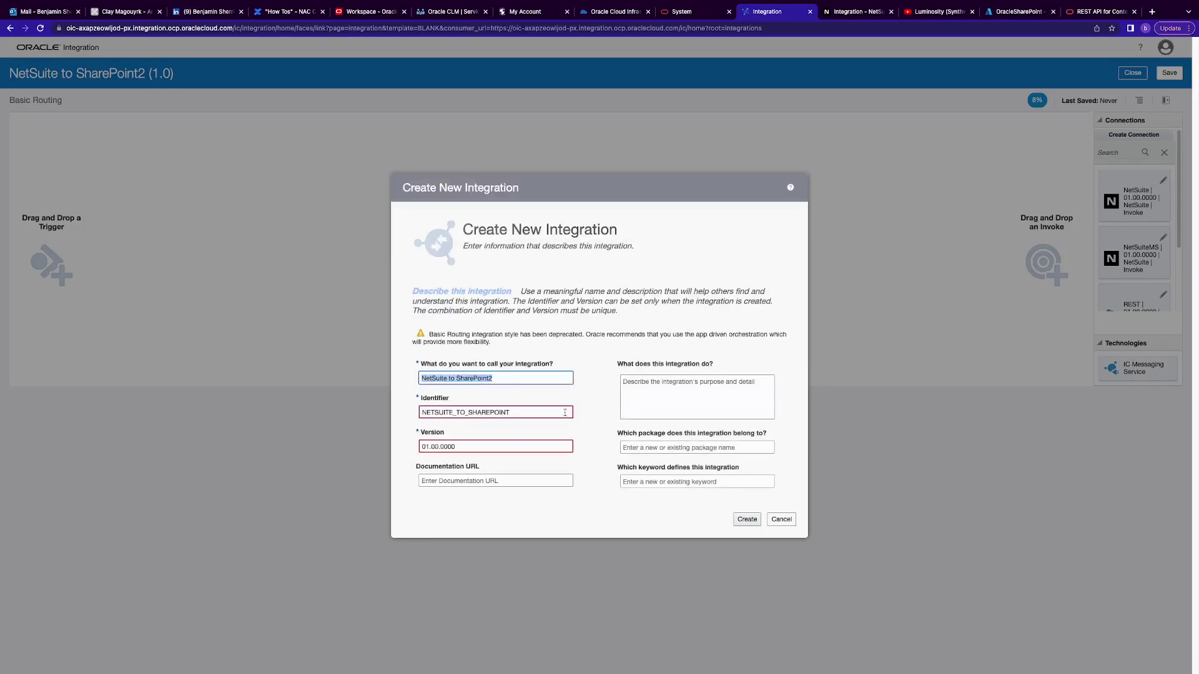
Set the identifier to NETSUITE_TO_SHAREPOINT2 and the version to 1.0.1, and create the integration
{"action": "left_click", "coordinate": [550, 415]}
{"action": "type", "text": "2"}
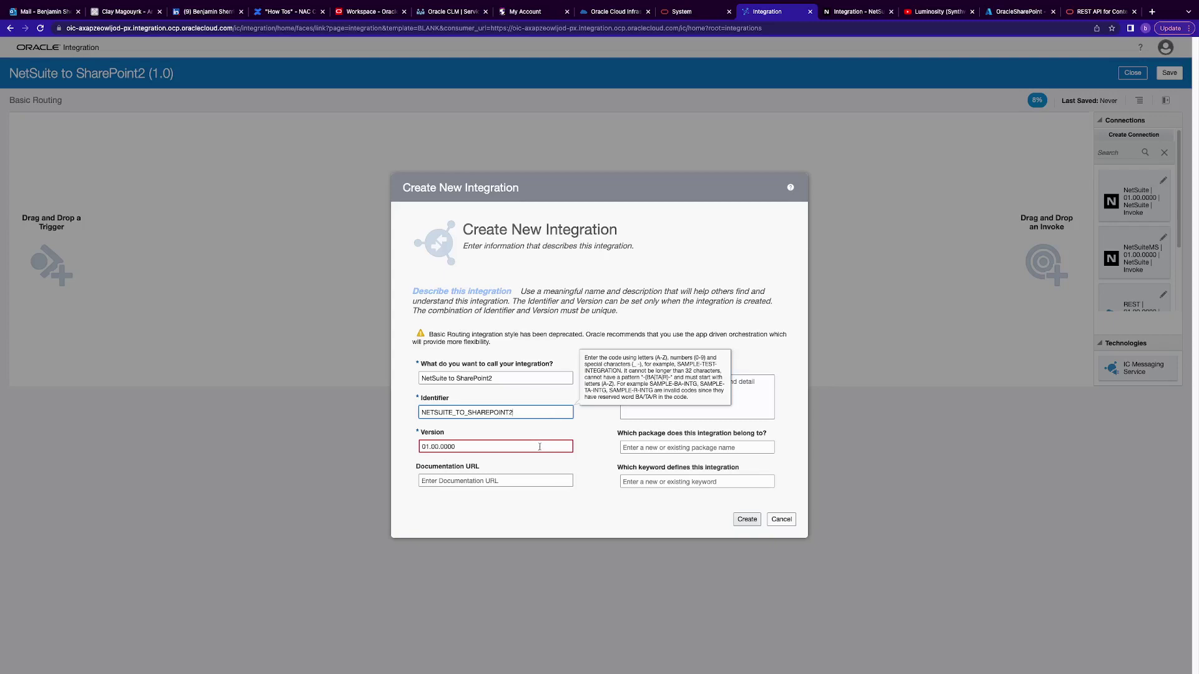
{"action": "left_click", "coordinate": [537, 447]}
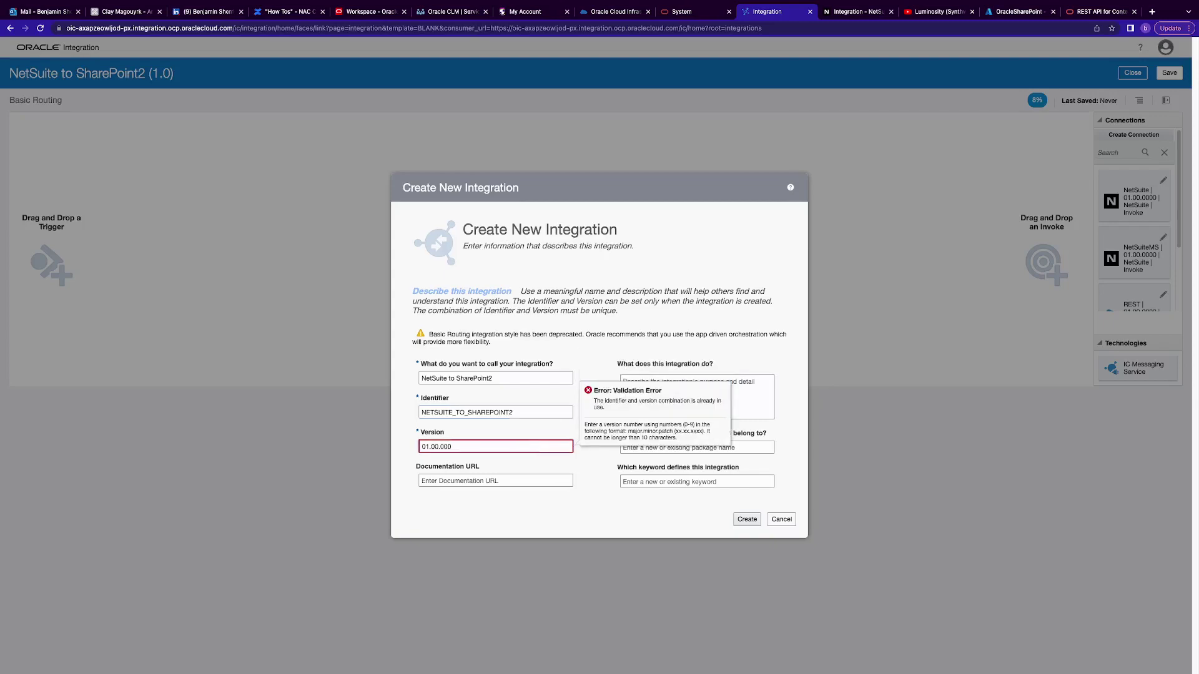
{"action": "left_click", "coordinate": [746, 520]}
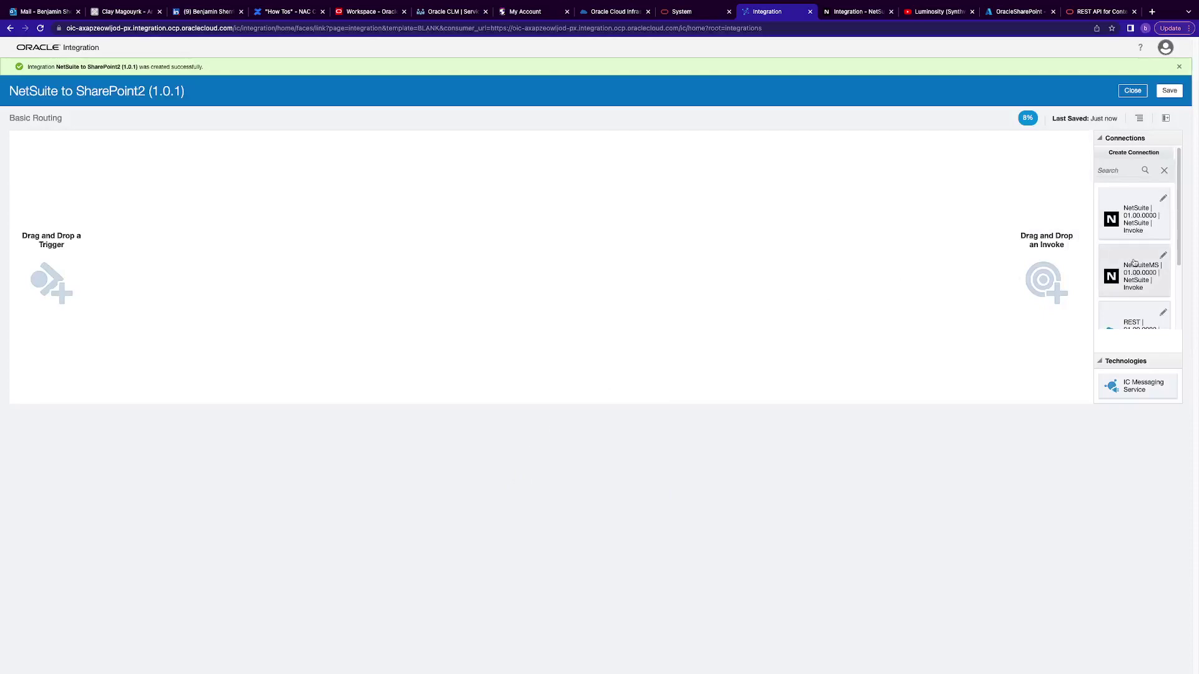
Add the NetSuiteMS connection as the integration's invoke and name its endpoint NetSuite2
{"action": "scroll", "coordinate": [1127, 278], "scroll_direction": "down", "scroll_amount": 1}
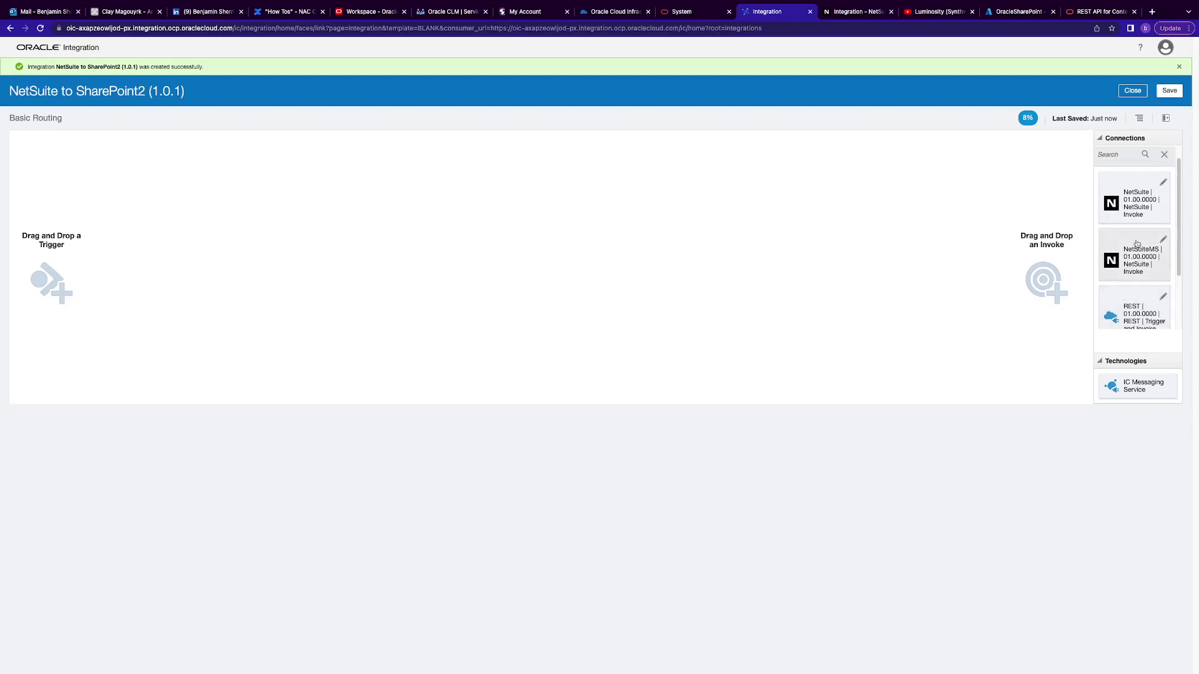
{"action": "left_click_drag", "start_coordinate": [1135, 256], "coordinate": [1044, 276]}
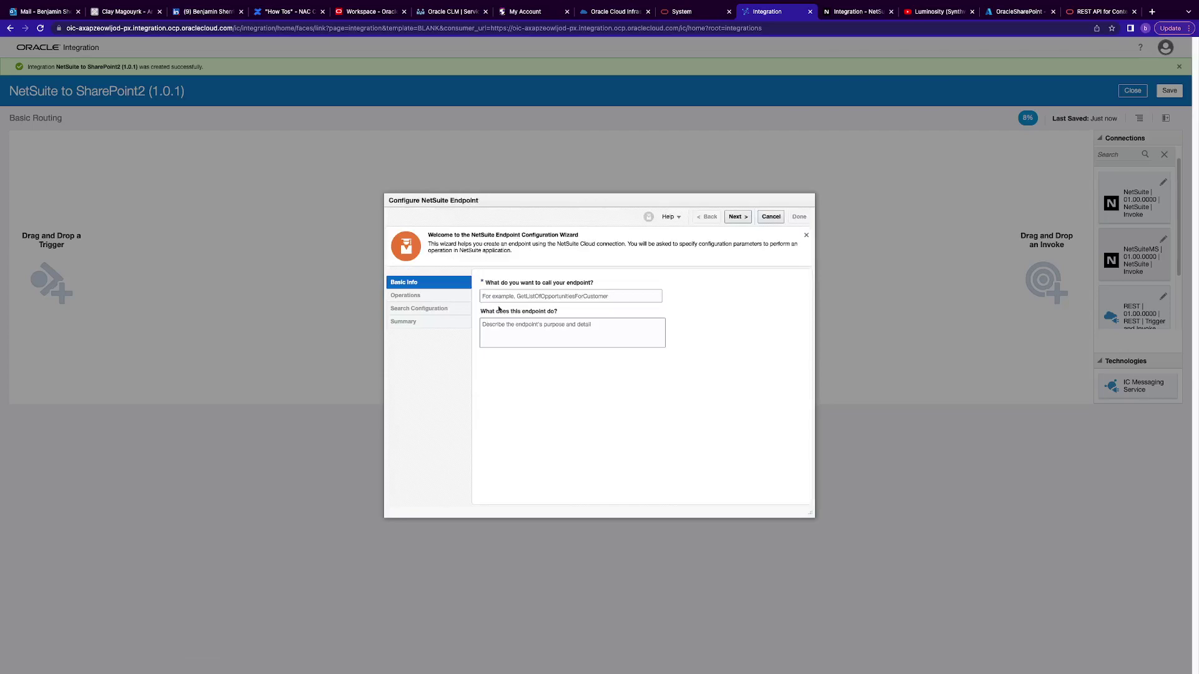
{"action": "left_click", "coordinate": [503, 296]}
{"action": "type", "text": "Ne"}
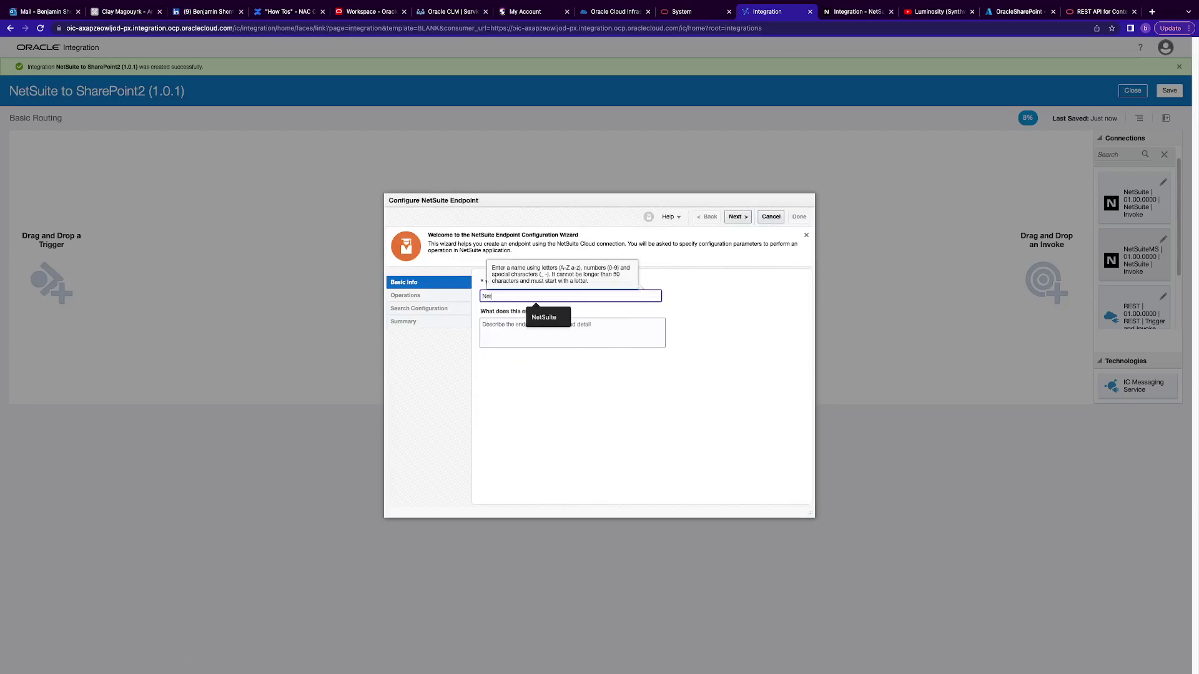
{"action": "type", "text": "tSuite2"}
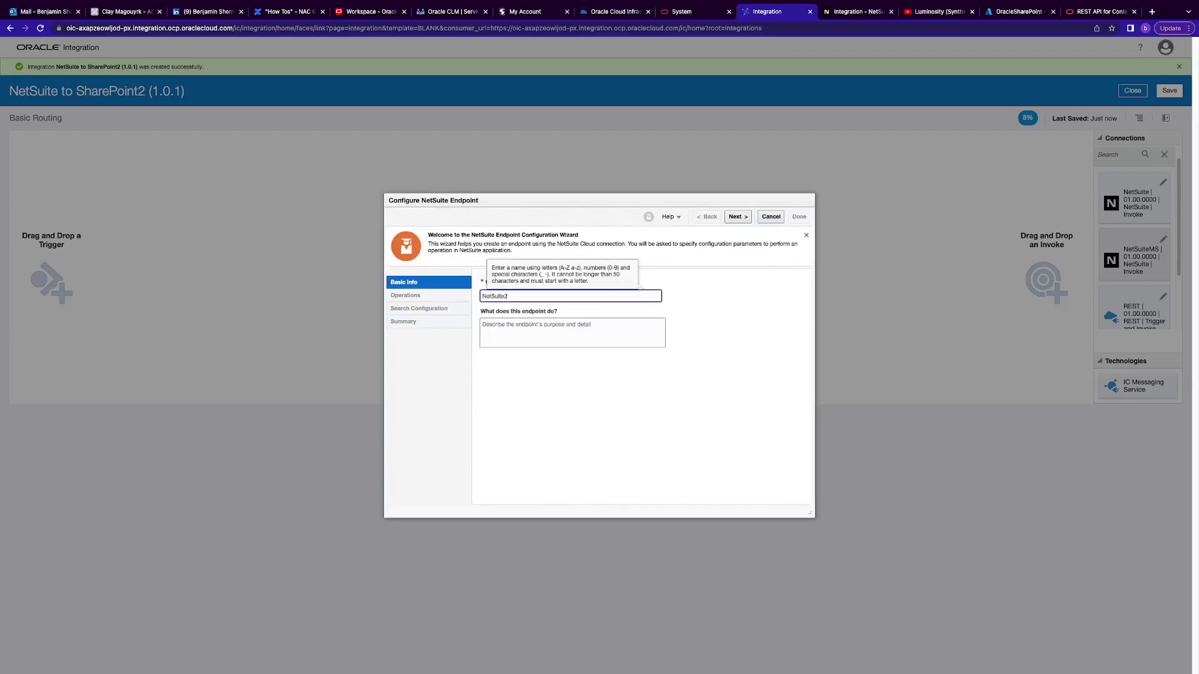
Describe the endpoint as "Connect to MS SharePoint" and continue to its operations
{"action": "left_click", "coordinate": [525, 323]}
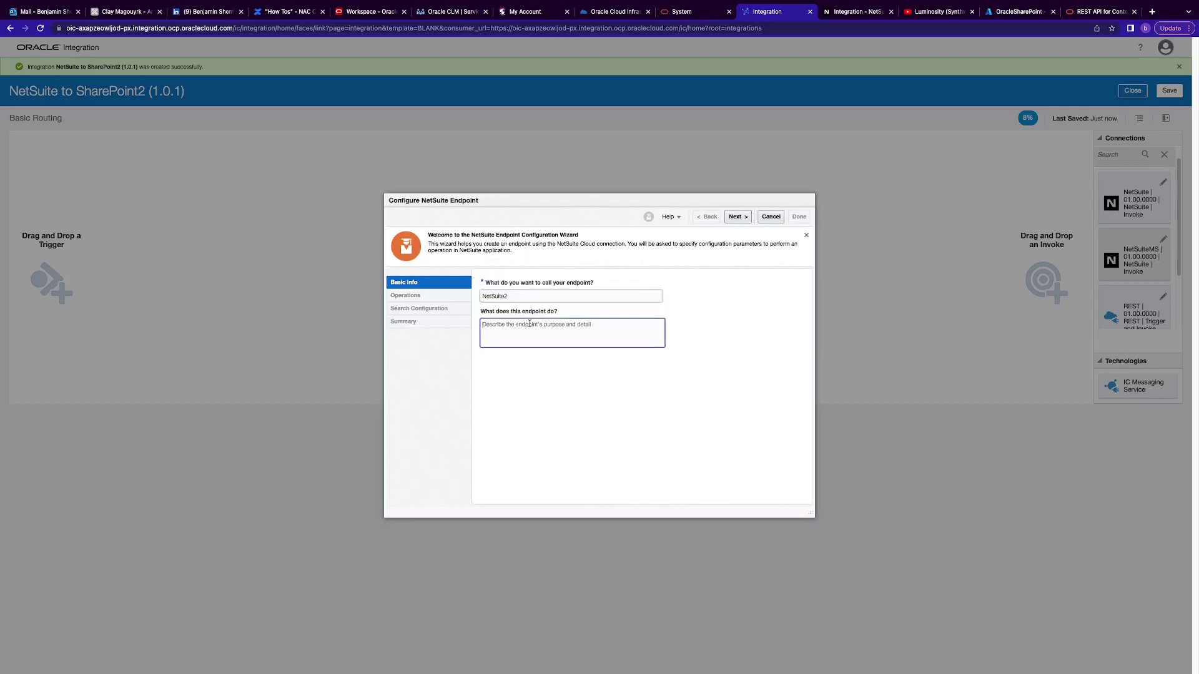
{"action": "type", "text": "Connw"}
{"action": "key", "text": "BackSpace"}
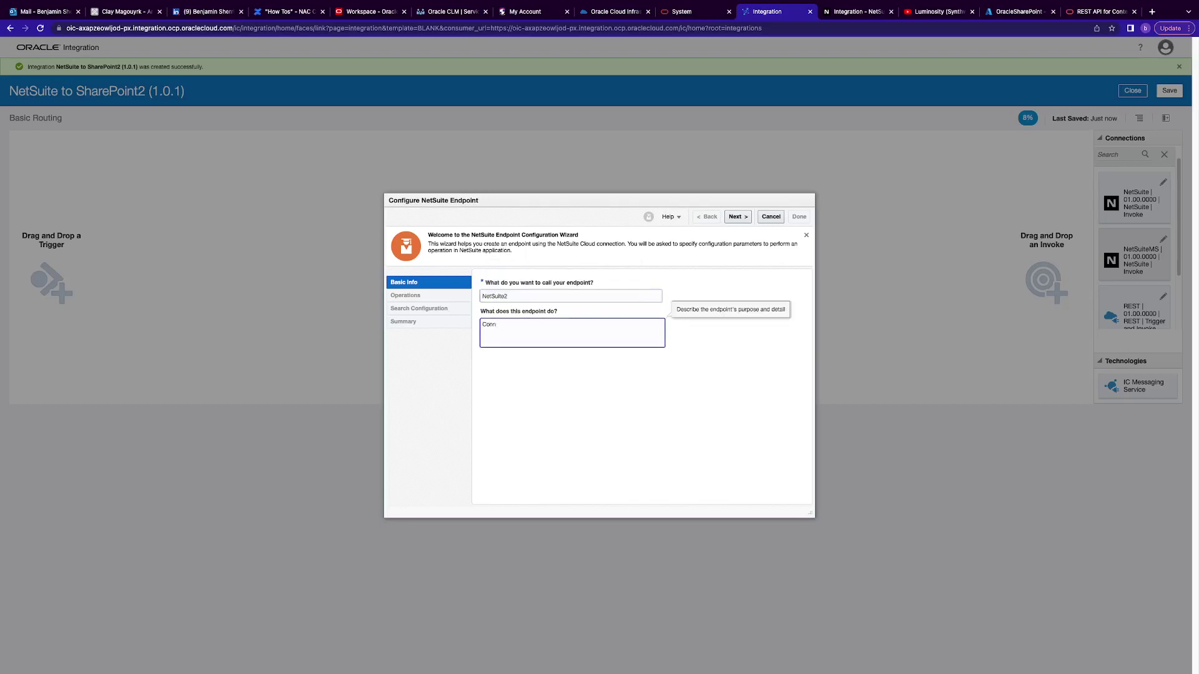
{"action": "type", "text": "ect to MS SharePoint"}
{"action": "left_click", "coordinate": [737, 216]}
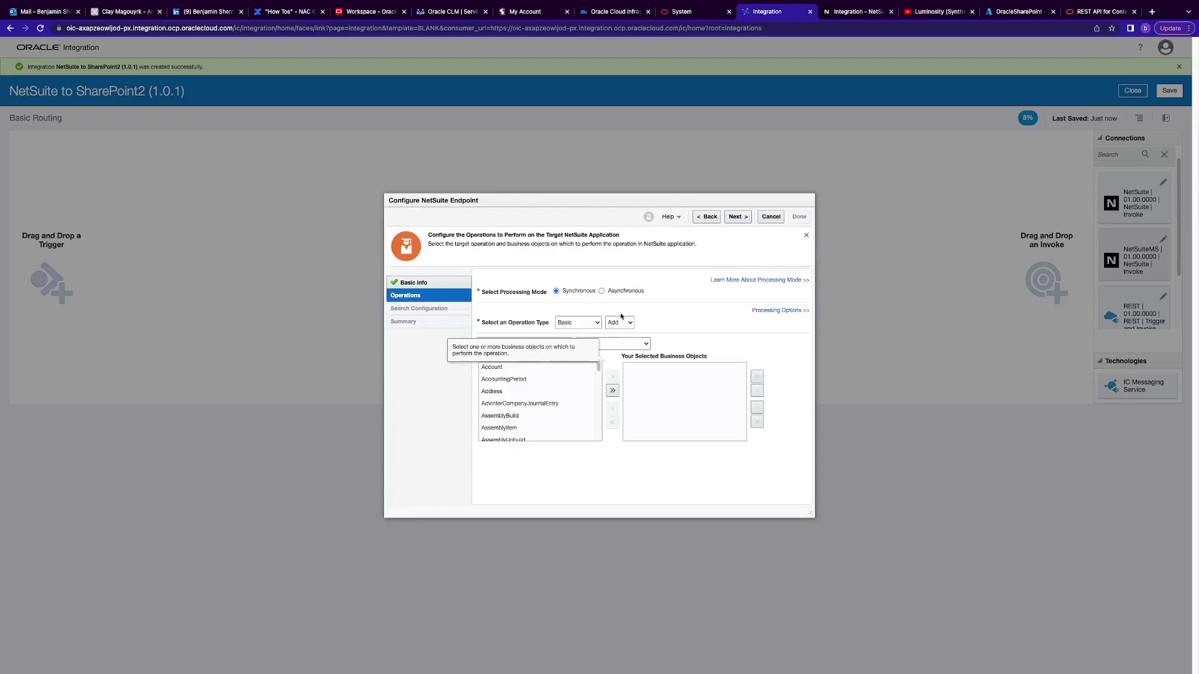
Add all available NetSuite business objects to the endpoint's synchronous Basic Add operation
{"action": "left_click", "coordinate": [587, 344]}
{"action": "left_click", "coordinate": [585, 354]}
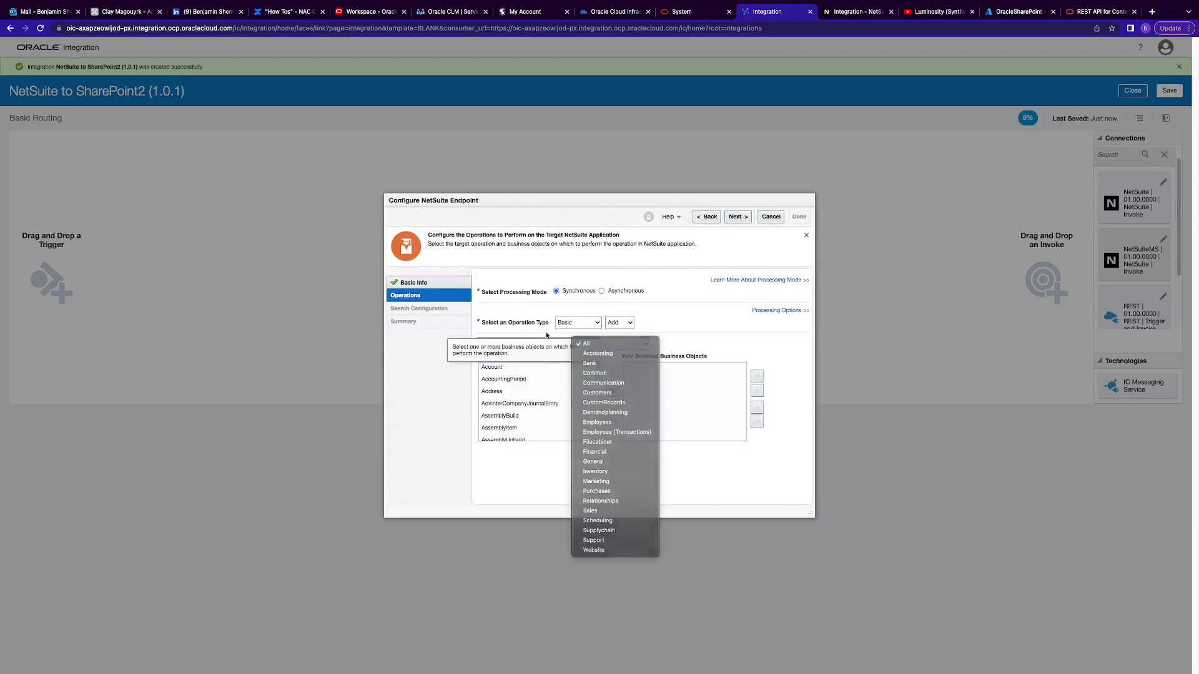
{"action": "scroll", "coordinate": [541, 412], "scroll_direction": "down", "scroll_amount": 20}
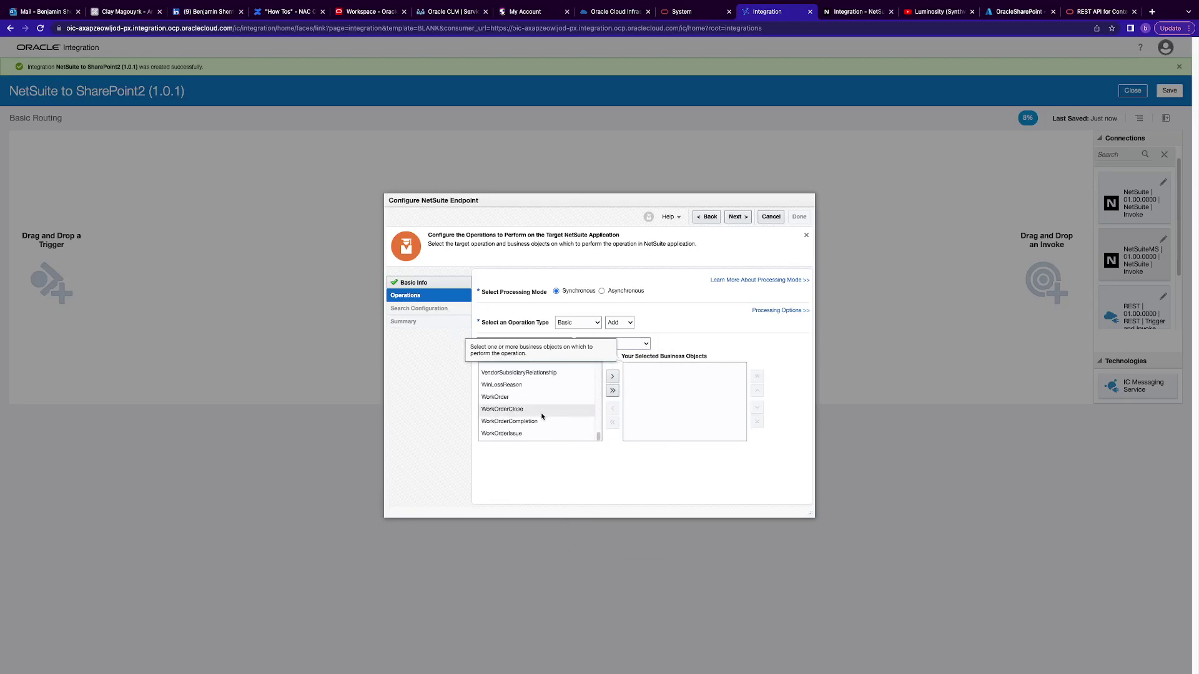
{"action": "left_click", "coordinate": [544, 434]}
{"action": "key", "text": "super+a"}
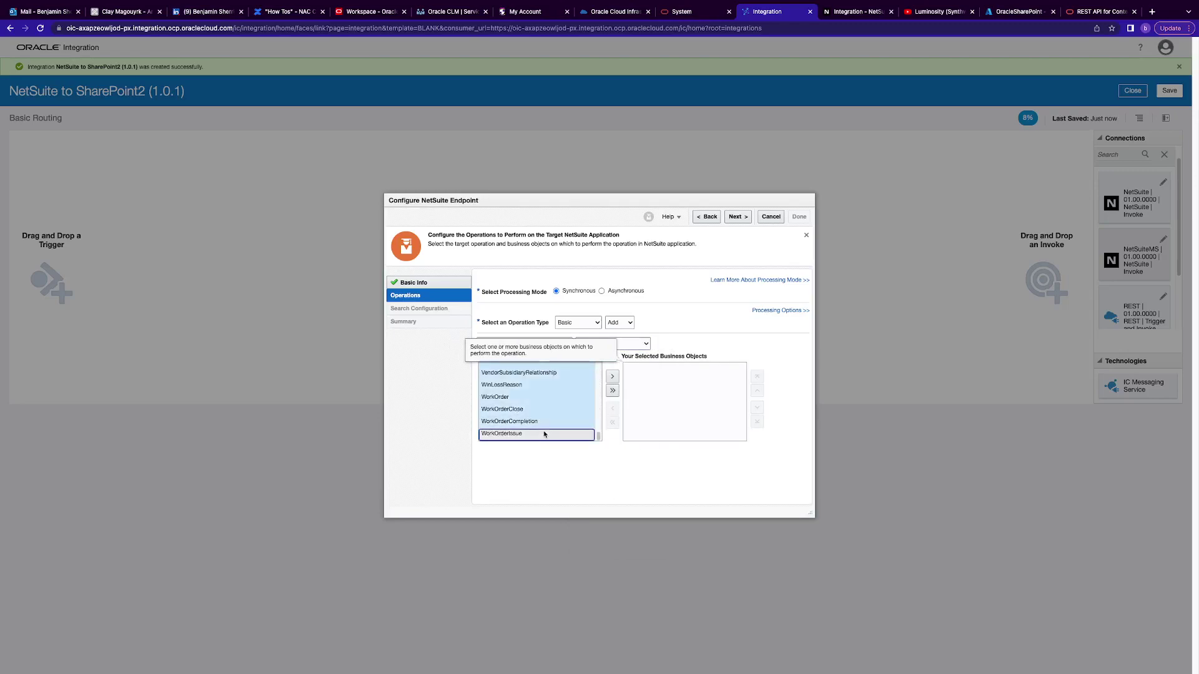
{"action": "left_click", "coordinate": [612, 377]}
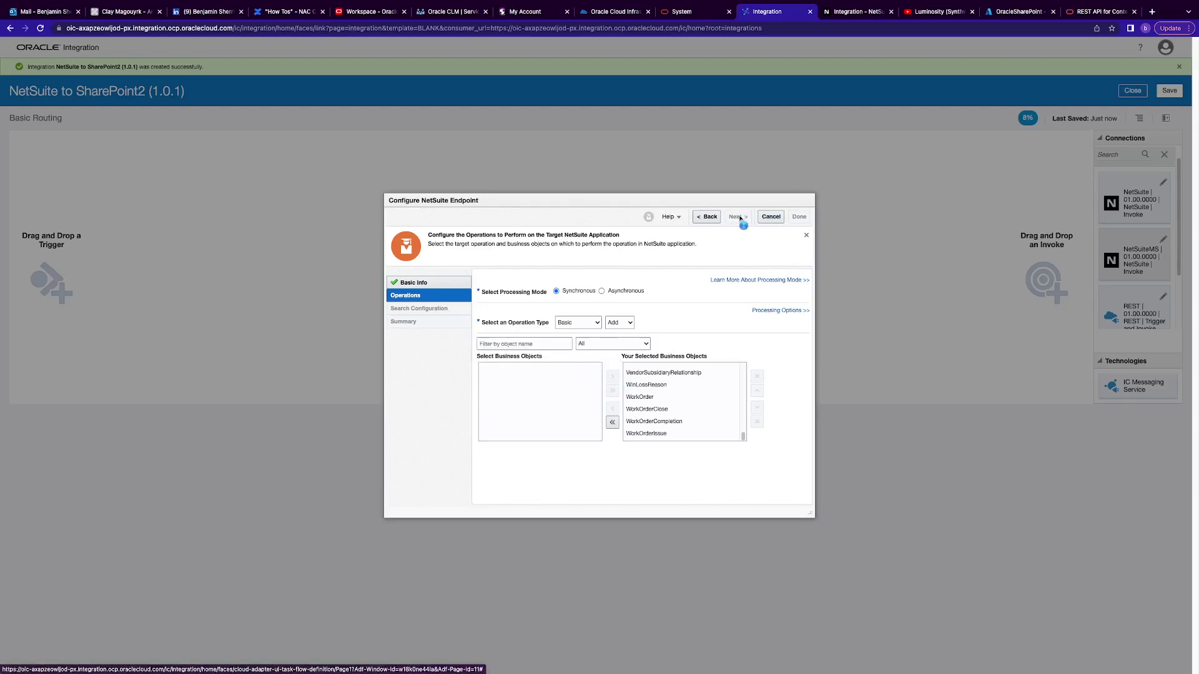
Finish the NetSuite2 endpoint configuration, and save and close the NetSuite to SharePoint2 integration
{"action": "left_click", "coordinate": [739, 218]}
{"action": "left_click", "coordinate": [800, 216]}
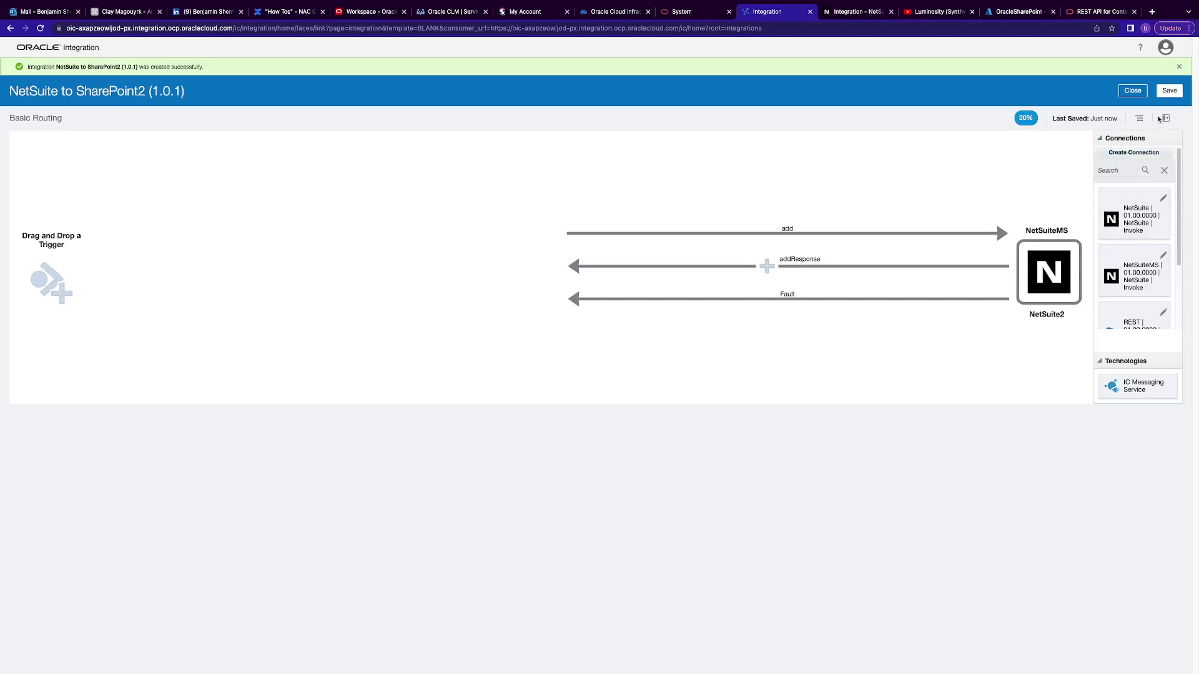
{"action": "left_click", "coordinate": [1168, 93]}
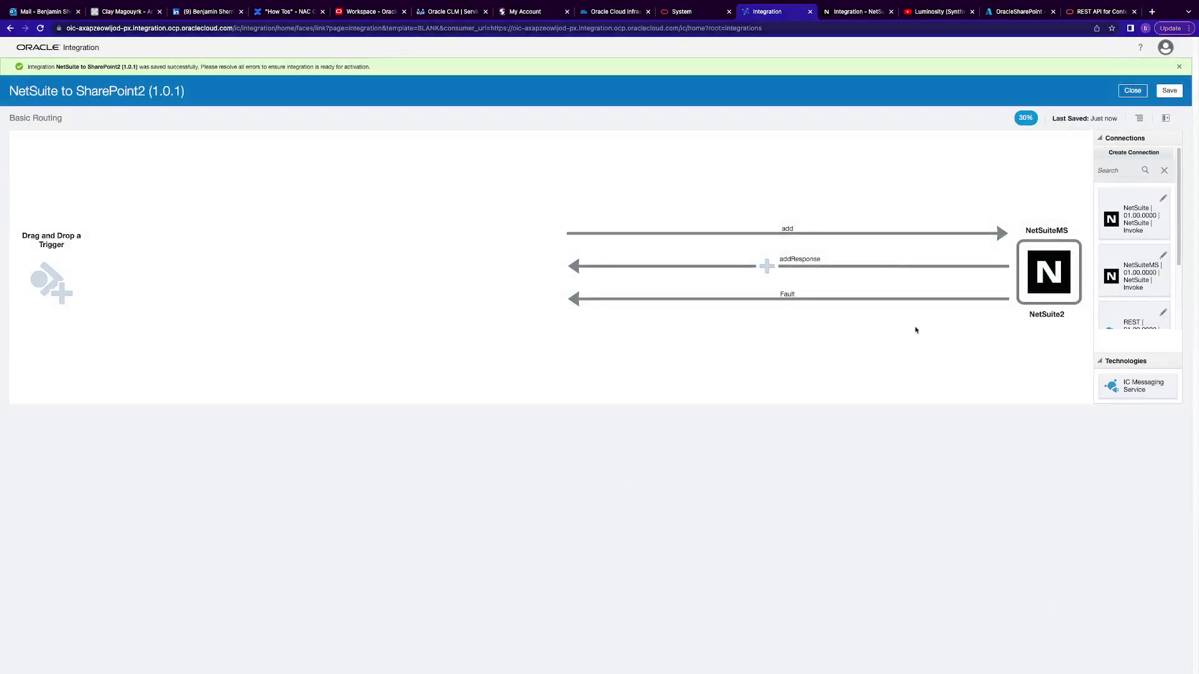
{"action": "left_click", "coordinate": [1131, 91]}
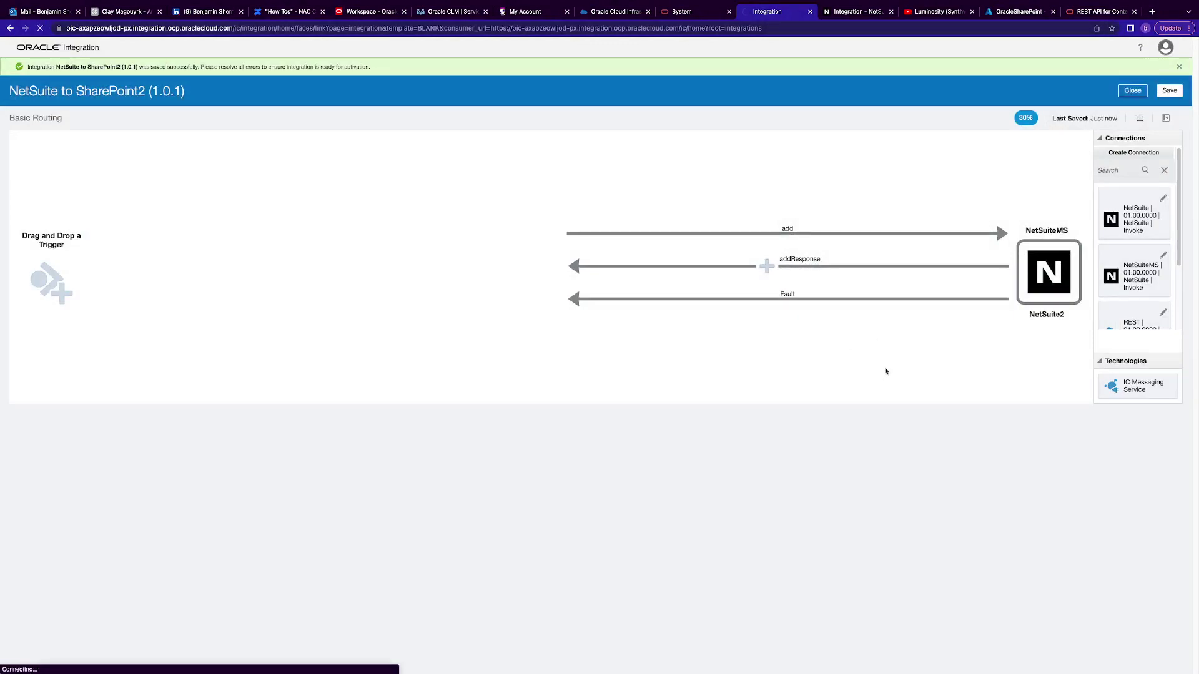